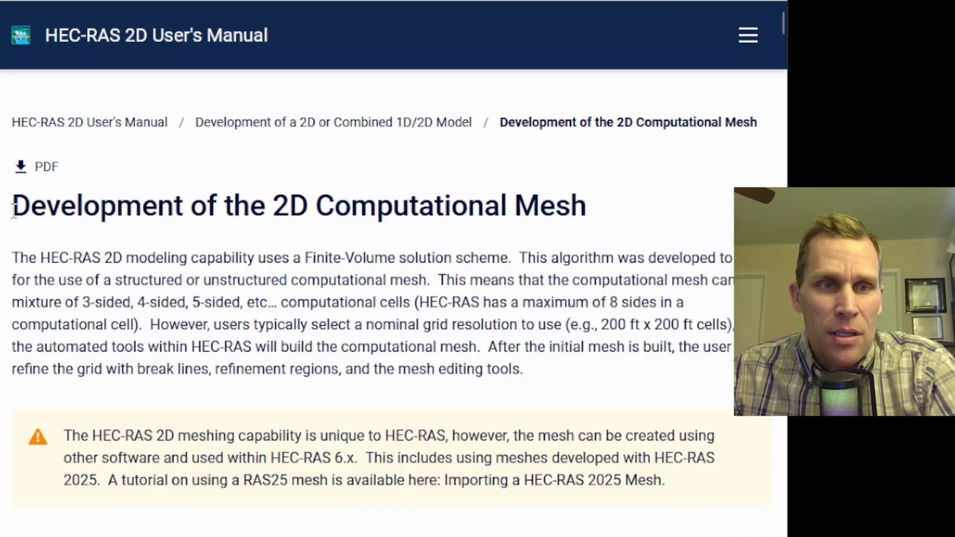
pyautogui.moveTo(14, 209); pyautogui.dragTo(393, 207)
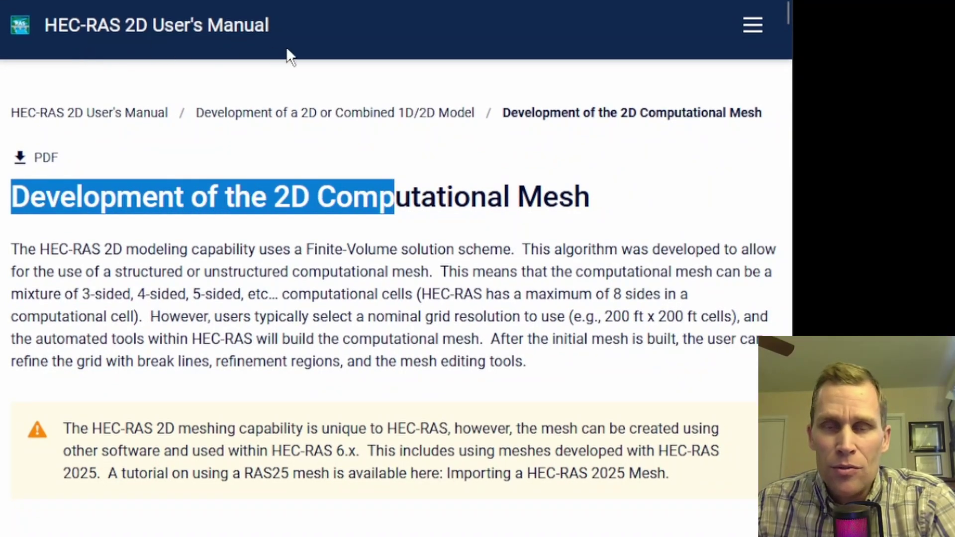
pyautogui.click(33, 201)
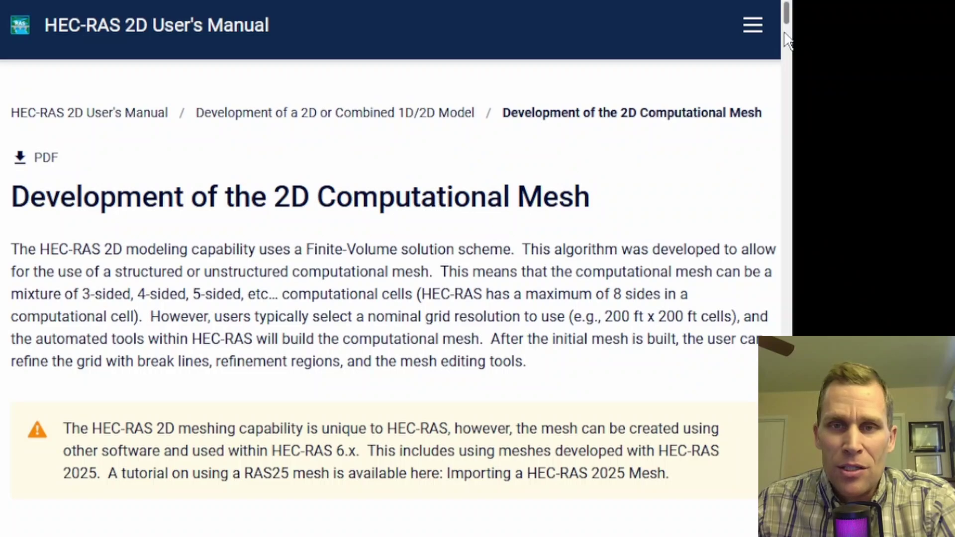
pyautogui.moveTo(791, 20)
pyautogui.mouseDown()
pyautogui.moveTo(792, 323)
pyautogui.moveTo(789, 22)
pyautogui.mouseUp()
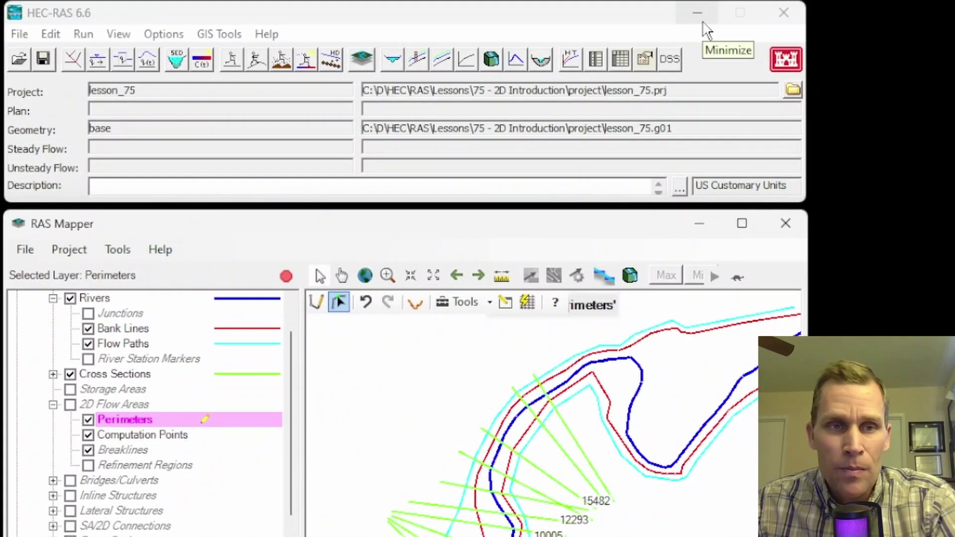
# Switch to the RAS Mapper window of the lesson_75 project.
pyautogui.click(569, 22)
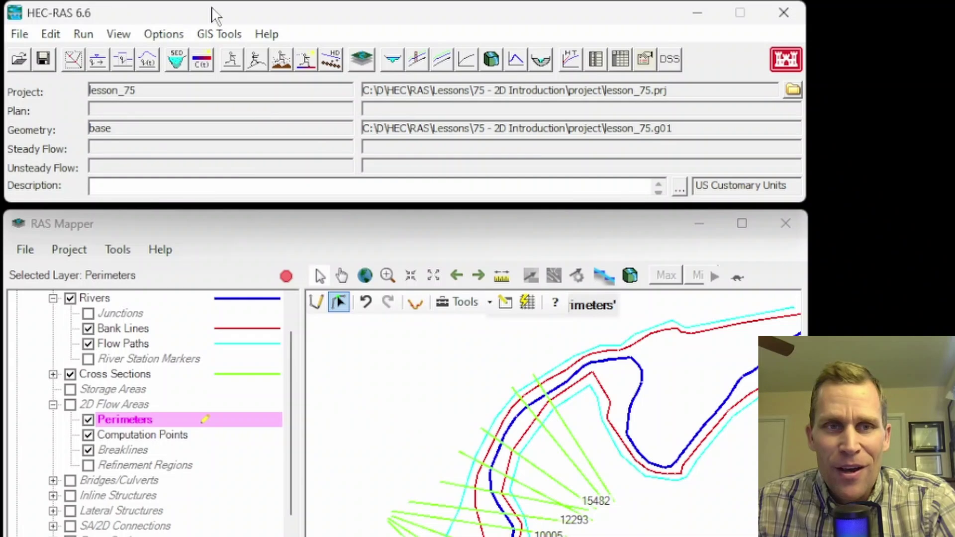
pyautogui.click(294, 221)
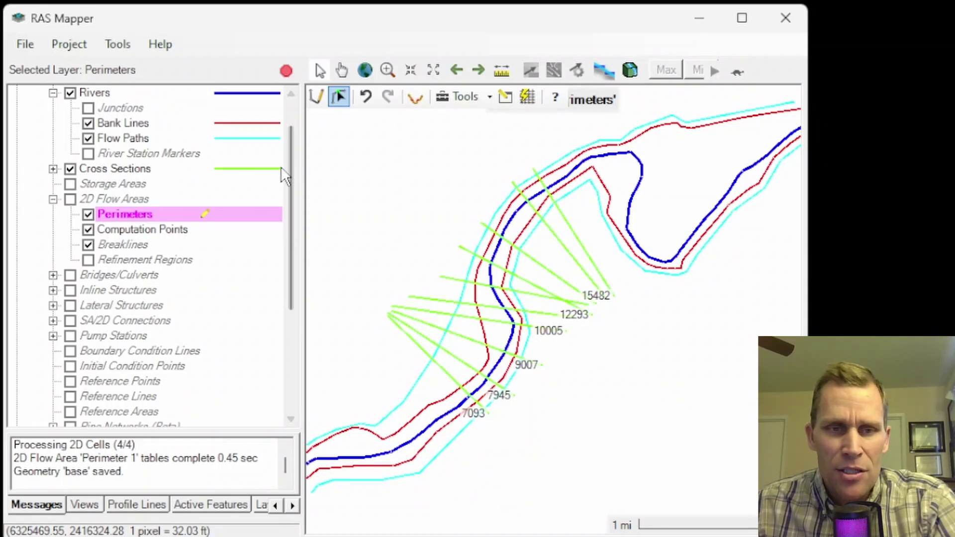
# Briefly toggle the 1m and 13 arc second terrain layers on and off.
pyautogui.scroll(-4, 240, 373)
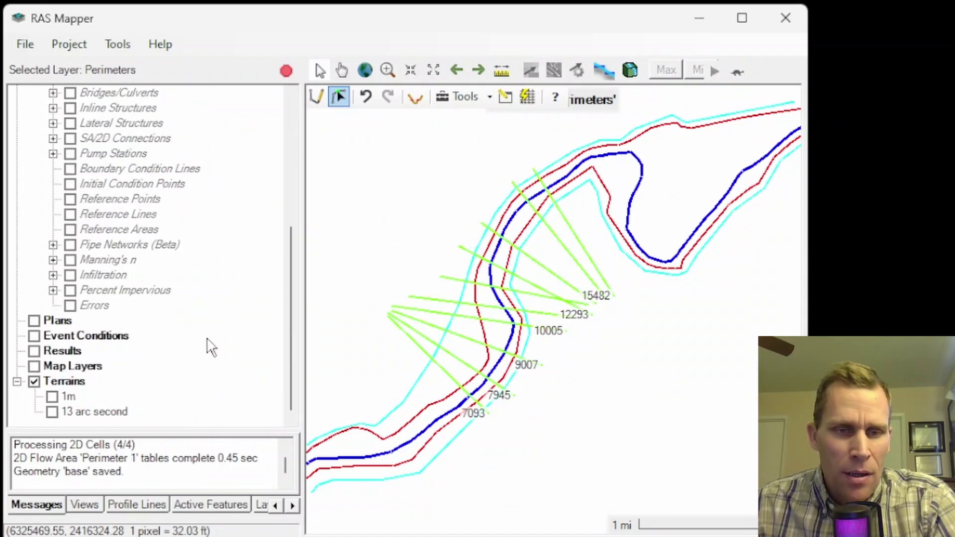
pyautogui.click(52, 397)
pyautogui.click(52, 397)
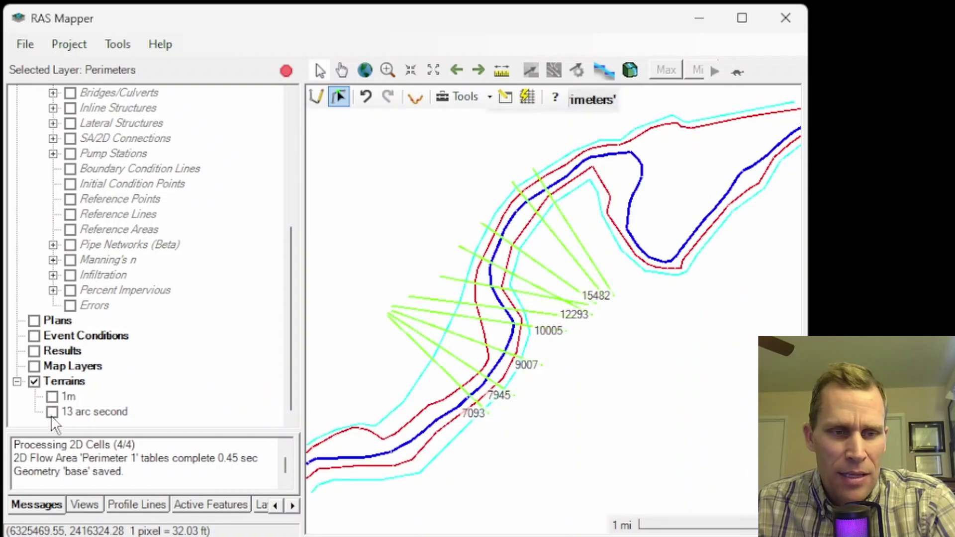
pyautogui.click(52, 412)
pyautogui.click(51, 413)
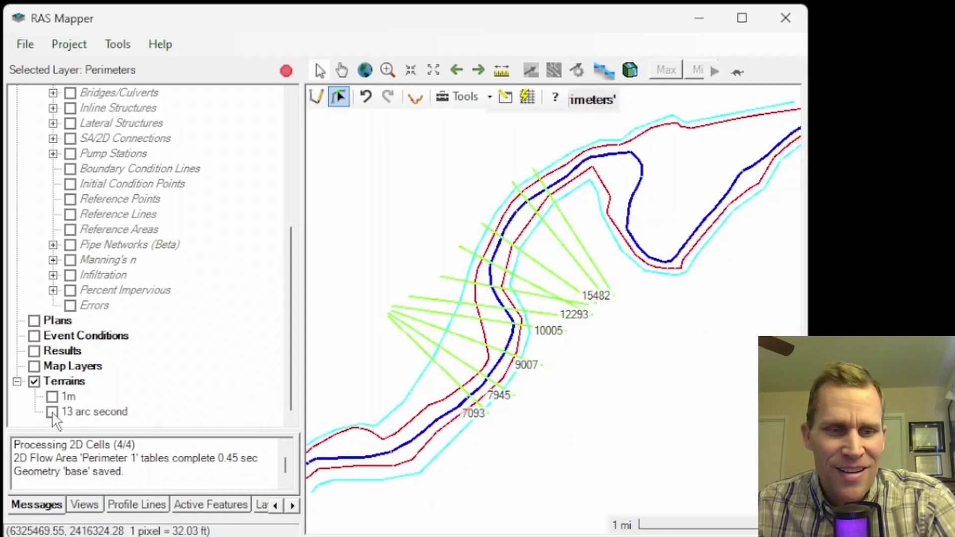
# Turn on the Map Layers group and select it in the layer tree.
pyautogui.click(34, 366)
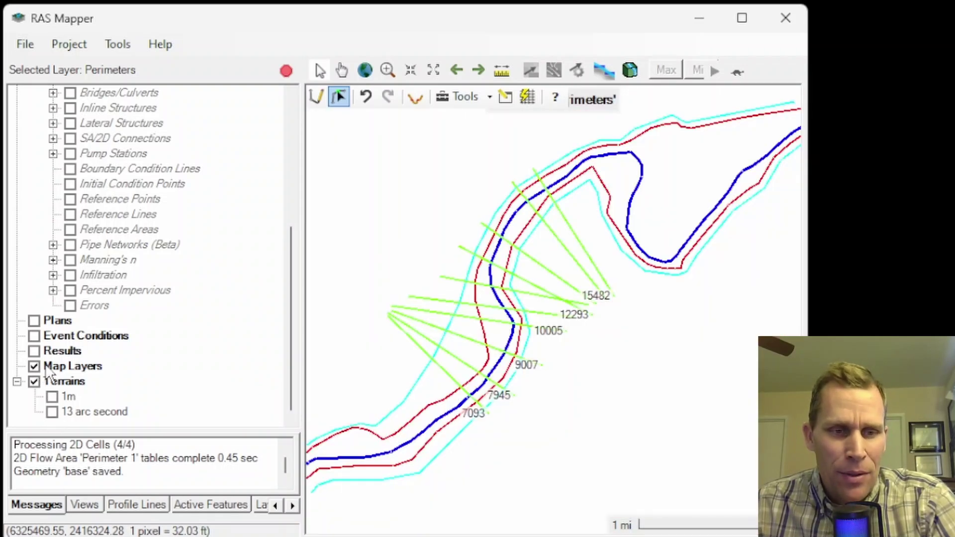
pyautogui.click(55, 367)
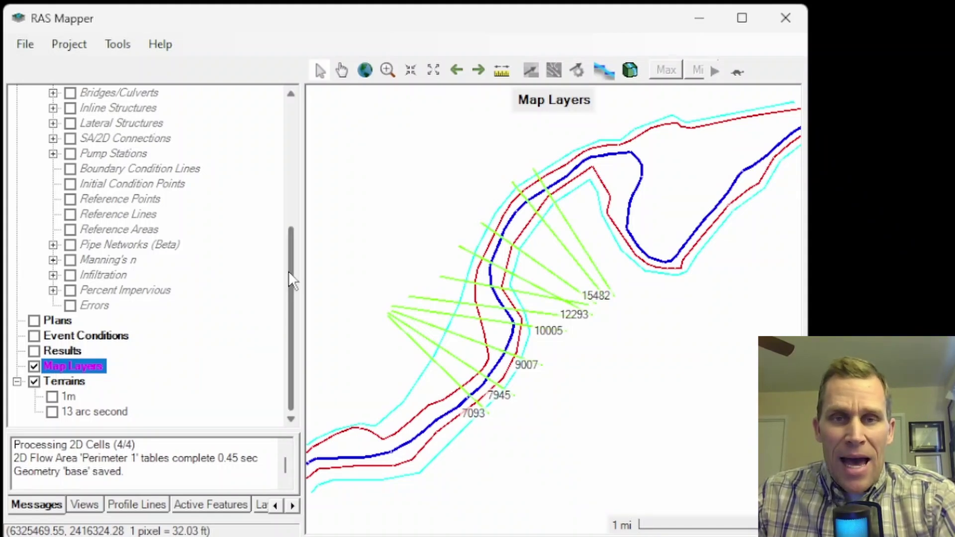
pyautogui.moveTo(289, 271); pyautogui.dragTo(287, 109)
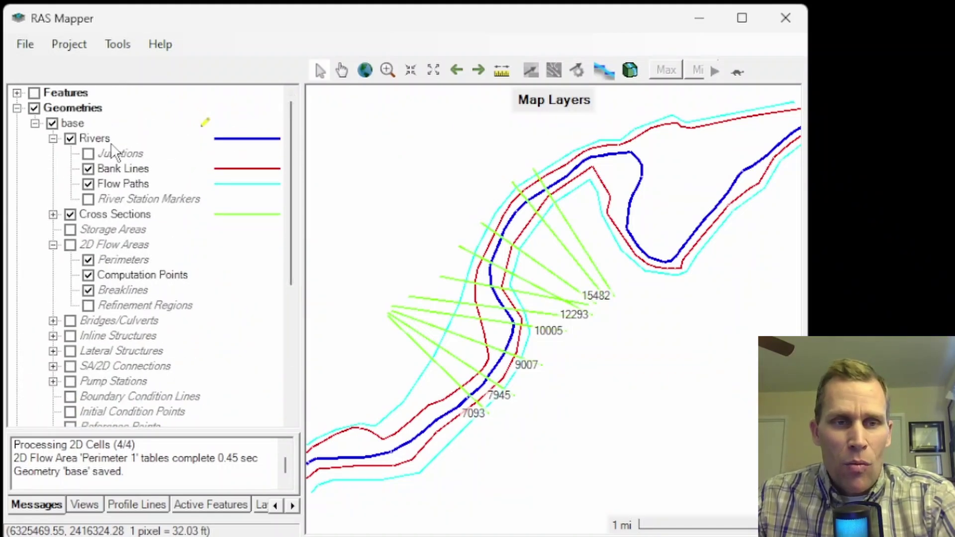
pyautogui.click(74, 125)
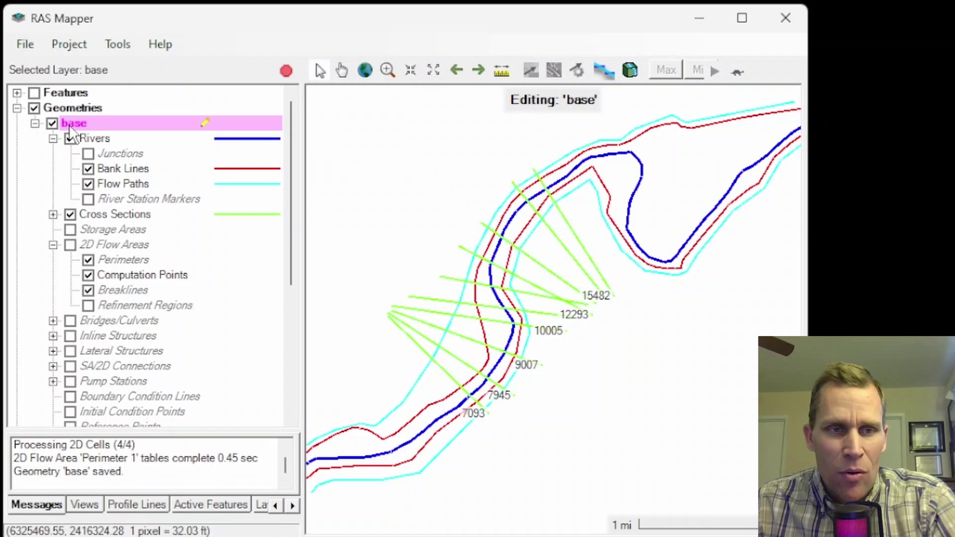
pyautogui.rightClick(80, 124)
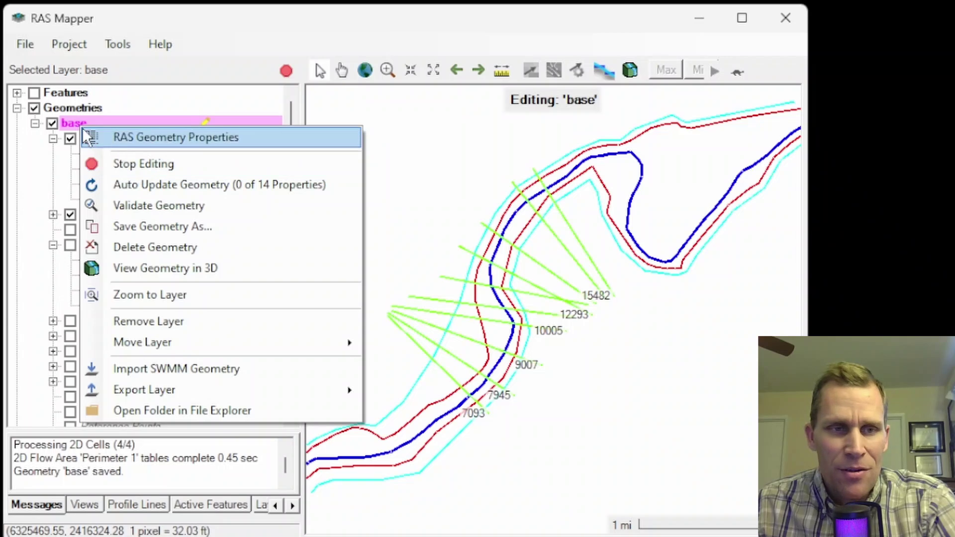
pyautogui.click(70, 124)
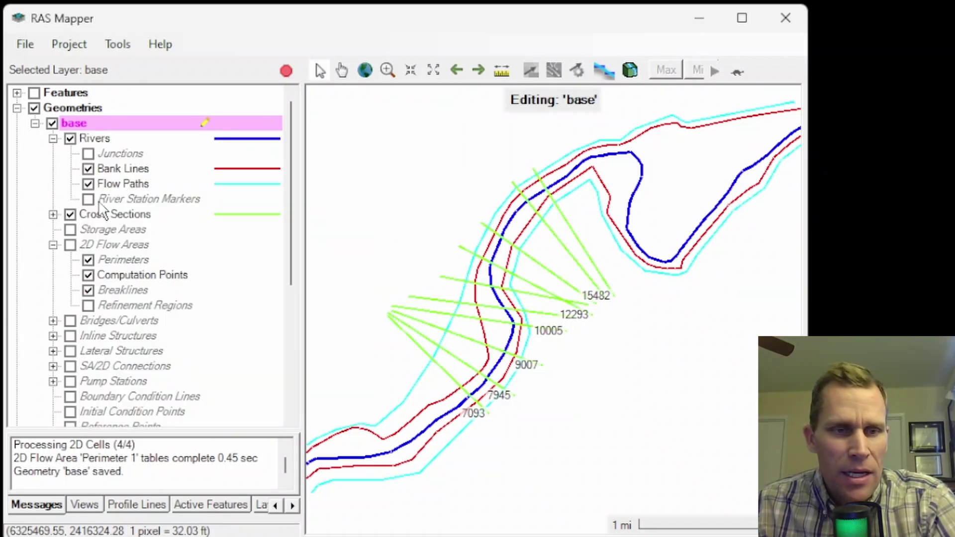
# Turn on 2D Flow Areas in the base geometry, hide its Breaklines and Computation Points, and keep Perimeters displayed.
pyautogui.scroll(-2, 102, 209)
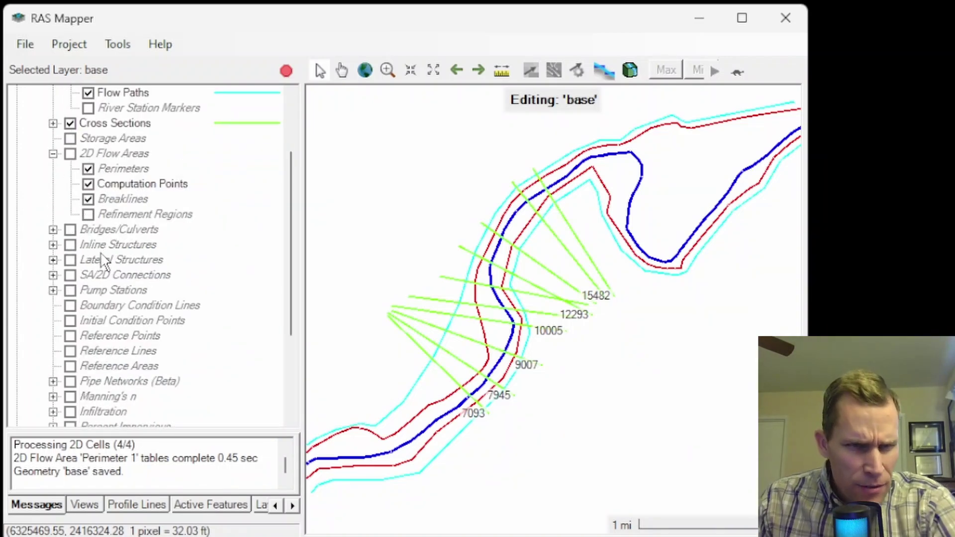
pyautogui.click(97, 152)
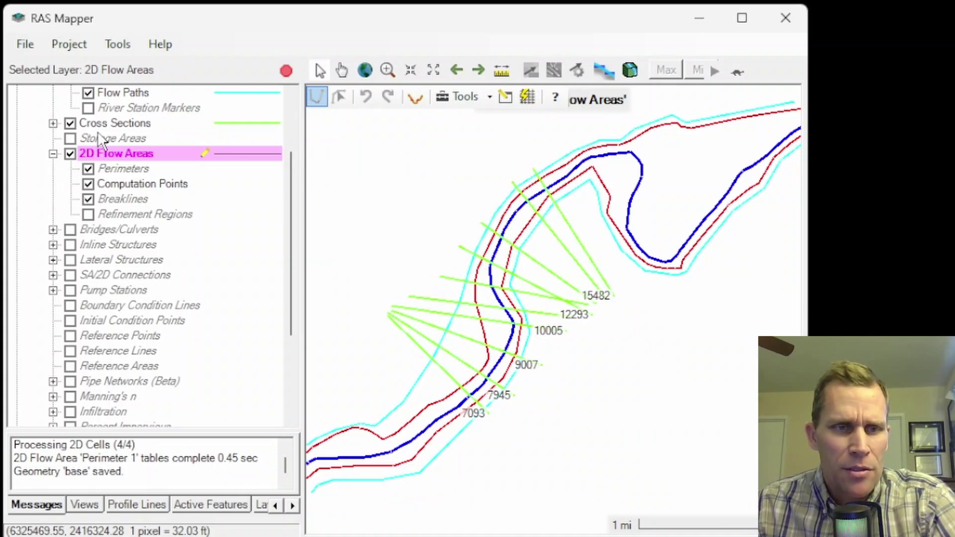
pyautogui.scroll(2, 99, 142)
pyautogui.click(88, 290)
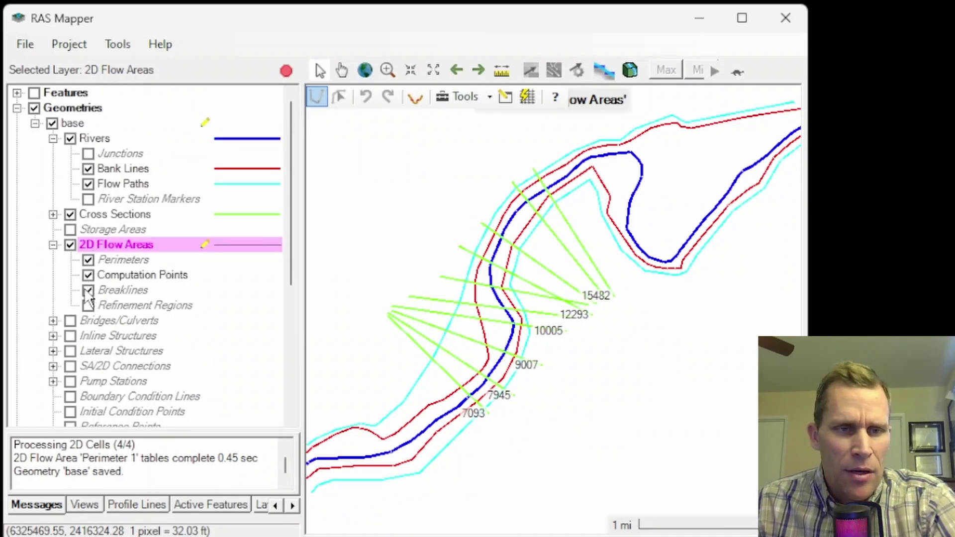
pyautogui.click(88, 275)
pyautogui.click(88, 259)
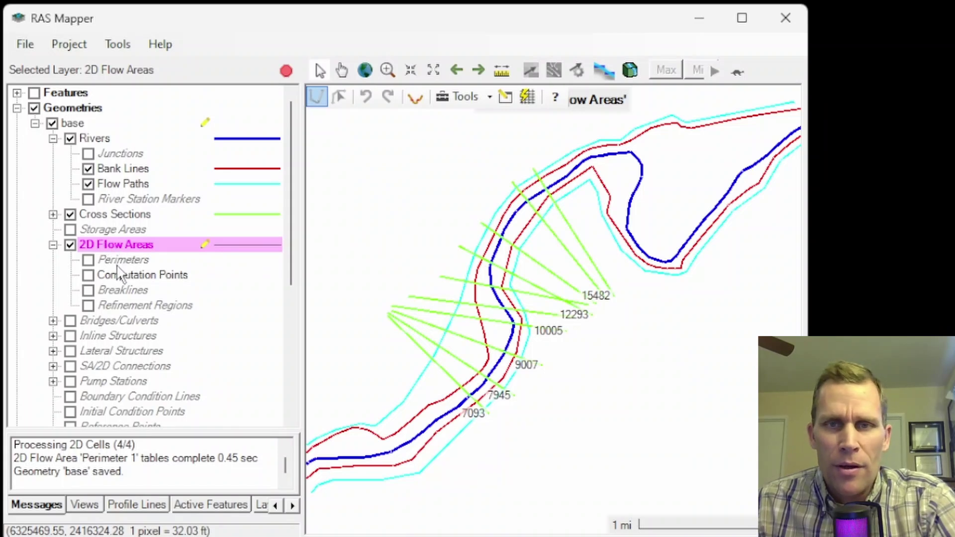
pyautogui.click(88, 261)
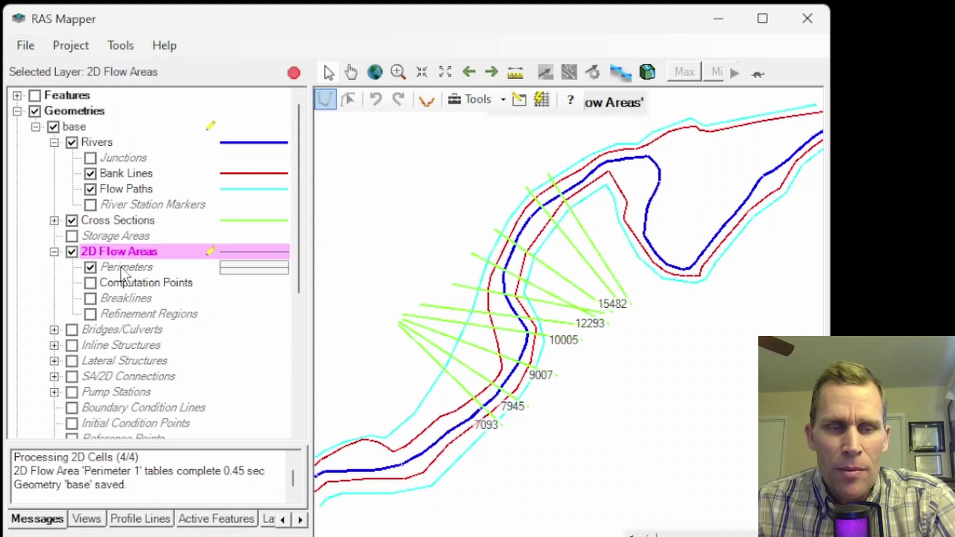
# Make Perimeters the active editing layer with the add-feature tool and display the 1m terrain beneath the river.
pyautogui.click(125, 267)
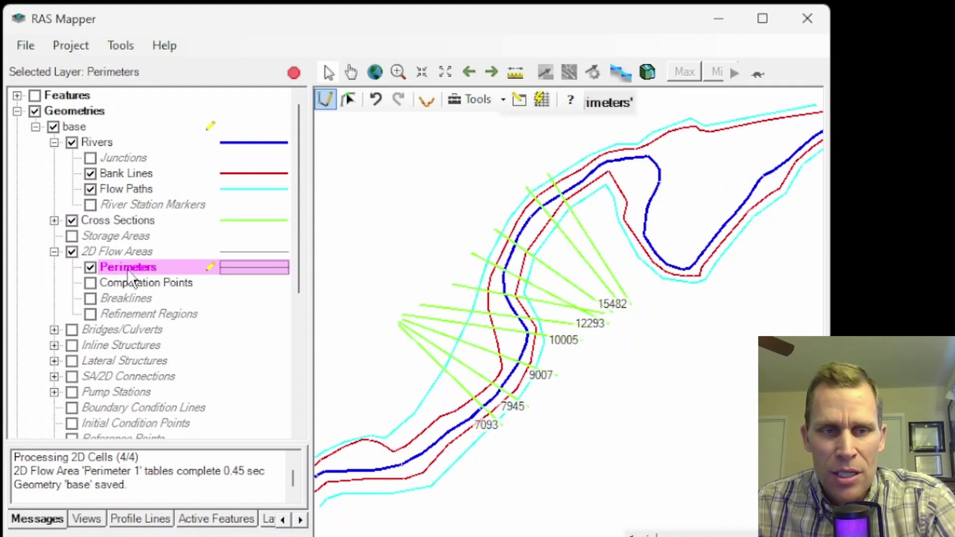
pyautogui.click(324, 100)
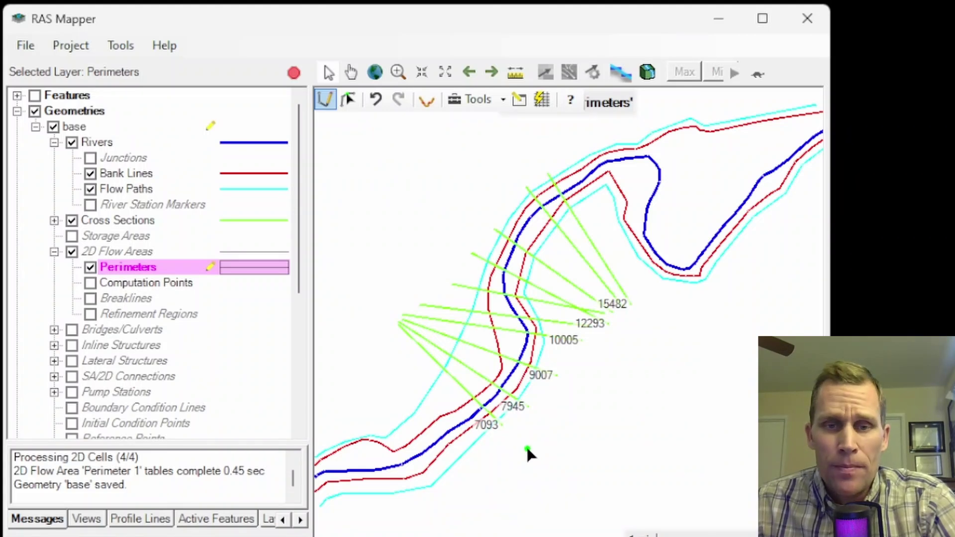
pyautogui.scroll(-5, 149, 356)
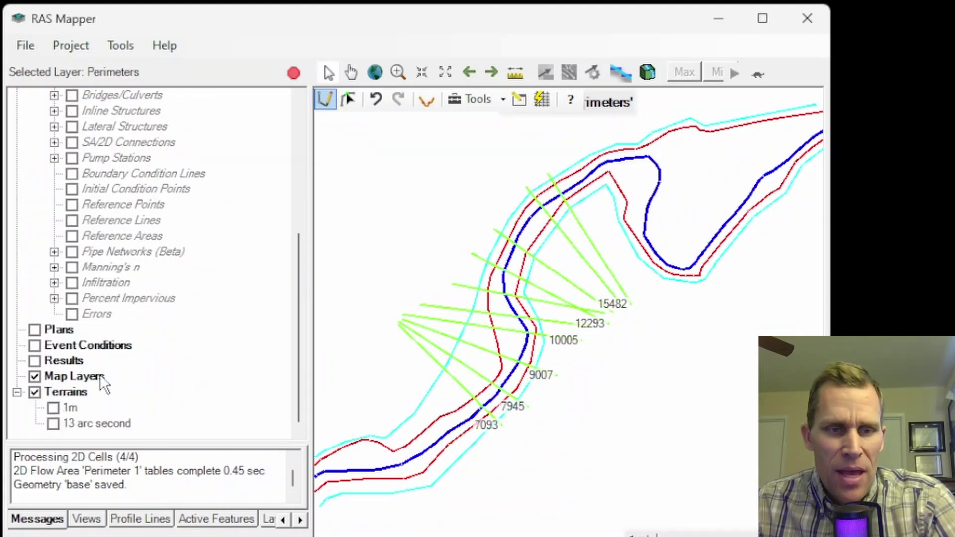
pyautogui.click(53, 408)
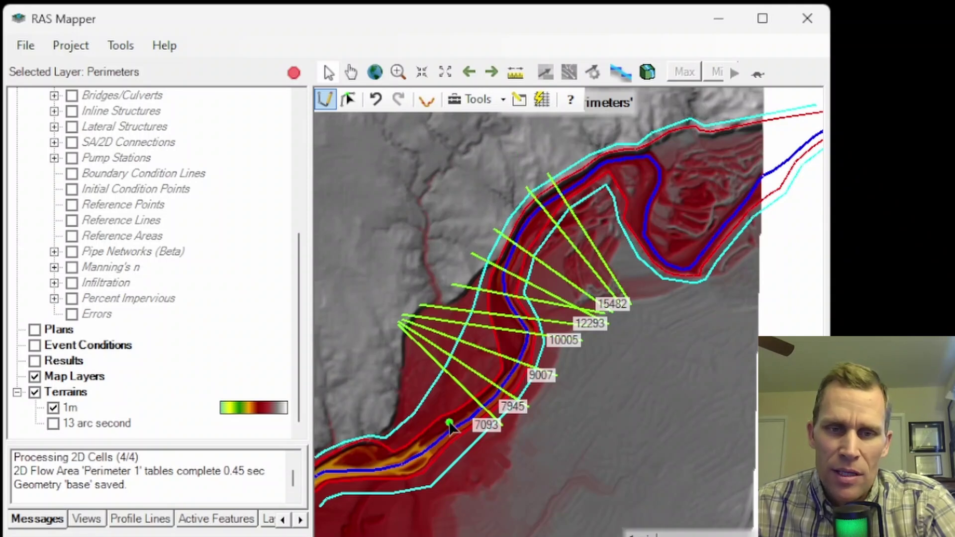
# Start a 2D flow area perimeter beyond the northwest end of cross section 15482, adding three vertices outside its southeast end.
pyautogui.scroll(3, 547, 166)
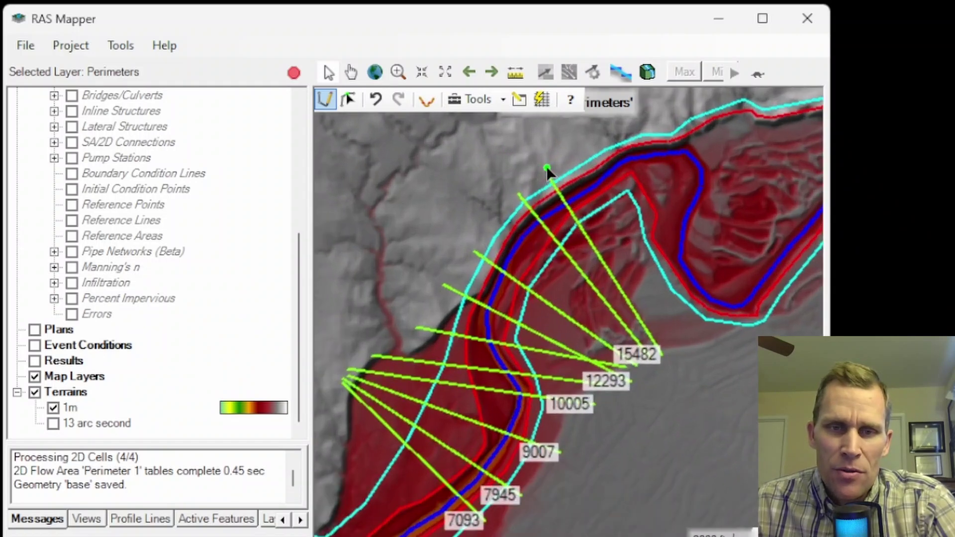
pyautogui.scroll(2, 547, 165)
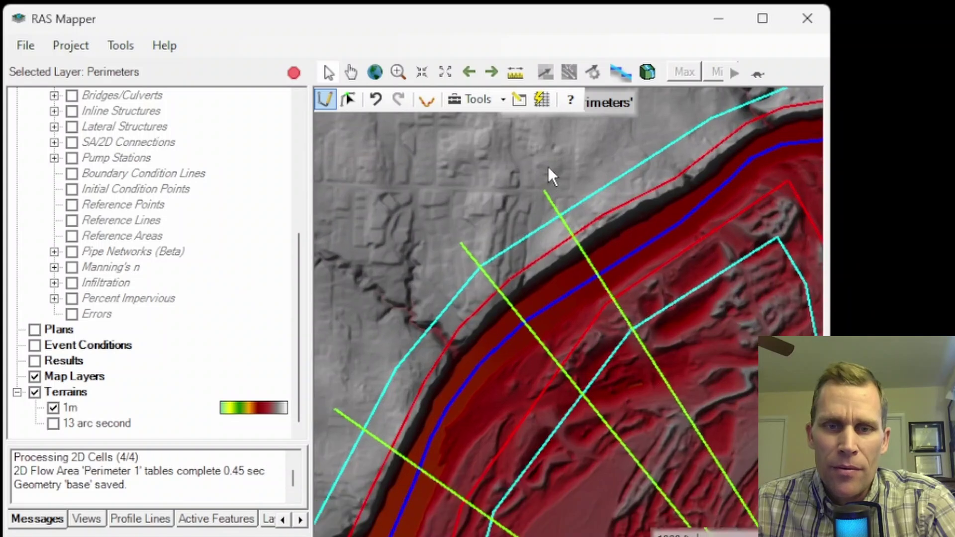
pyautogui.click(545, 164)
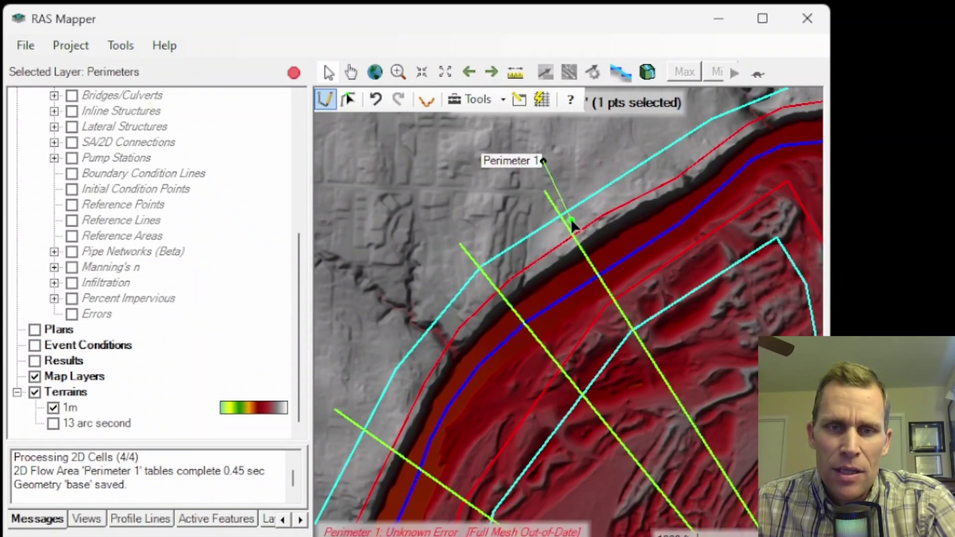
pyautogui.scroll(-2, 690, 326)
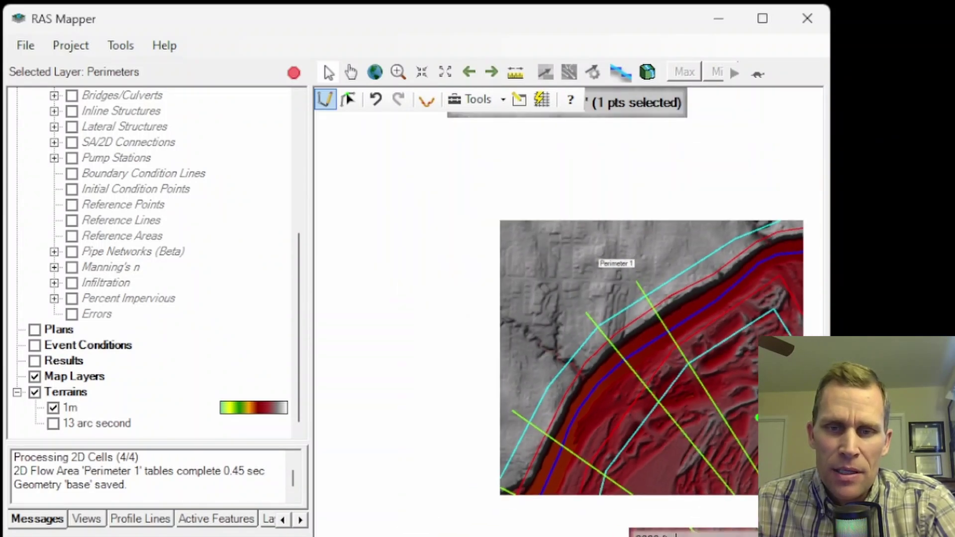
pyautogui.scroll(3, 518, 136)
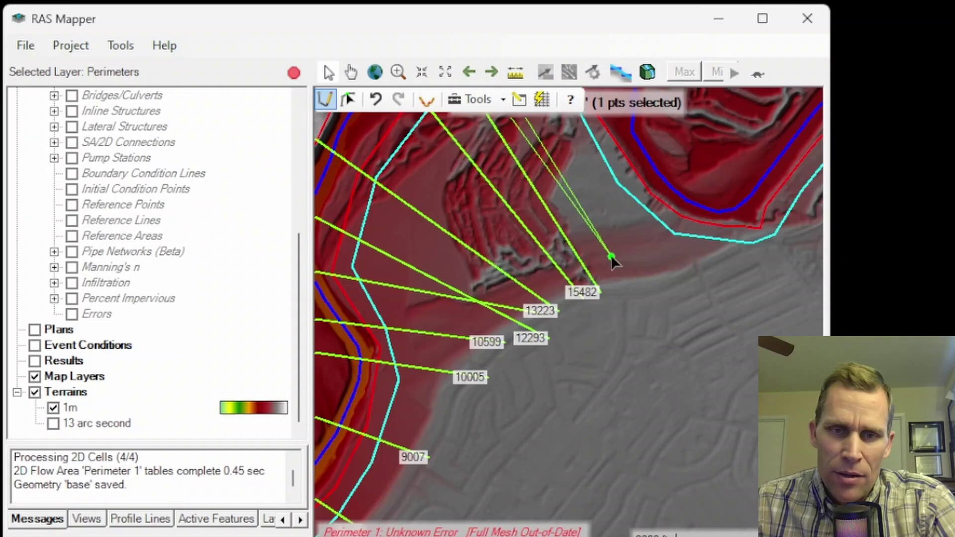
pyautogui.click(611, 257)
pyautogui.click(624, 322)
pyautogui.click(550, 366)
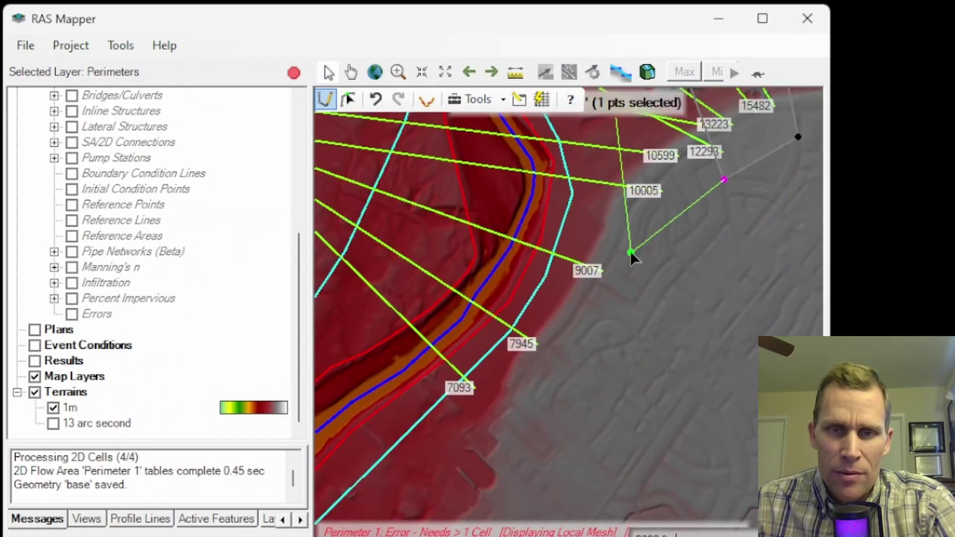
# Continue the perimeter along the high ground outside cross sections 9007 to 7093 and into the river downstream of 7093.
pyautogui.click(629, 250)
pyautogui.click(584, 349)
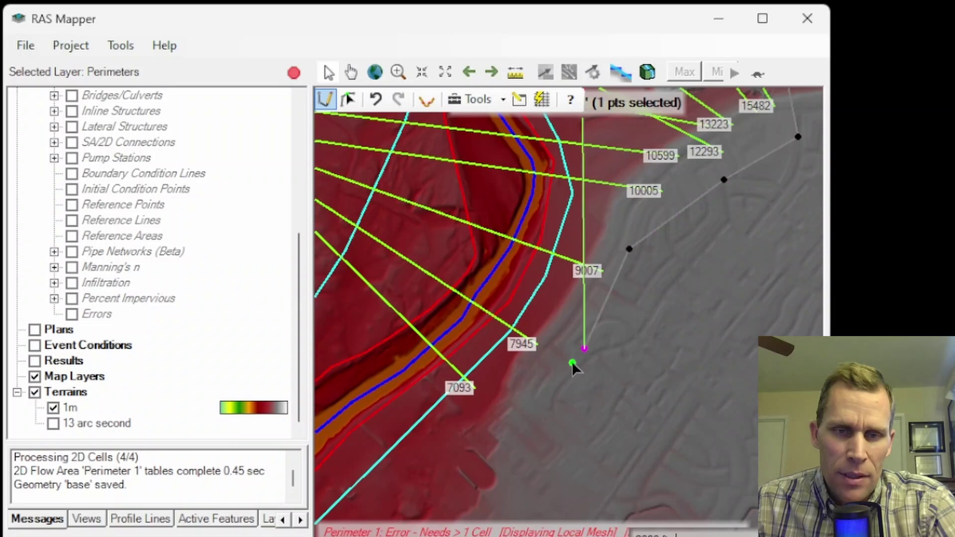
pyautogui.click(471, 426)
pyautogui.click(375, 391)
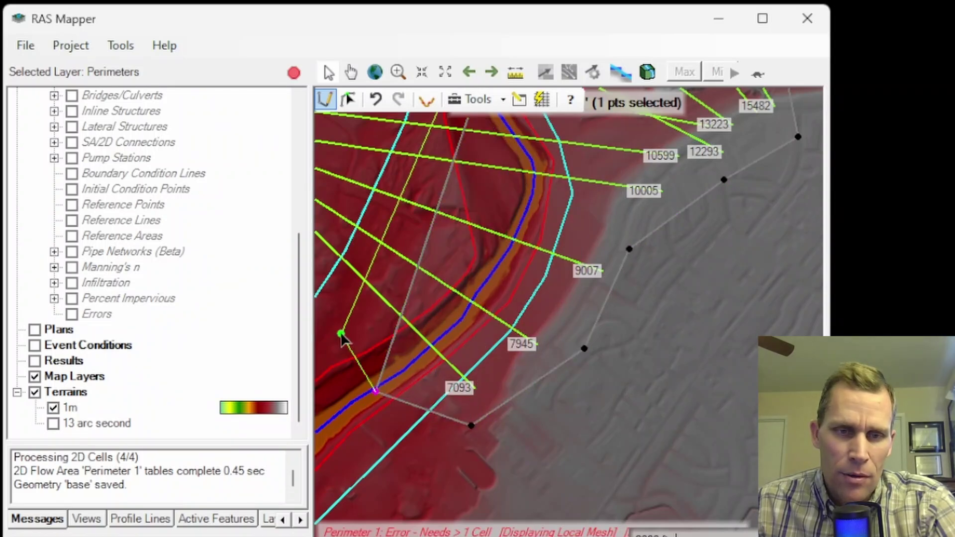
# Add two perimeter vertices on the high ground just west of the downstream cross sections' western ends.
pyautogui.moveTo(346, 324); pyautogui.dragTo(602, 368)
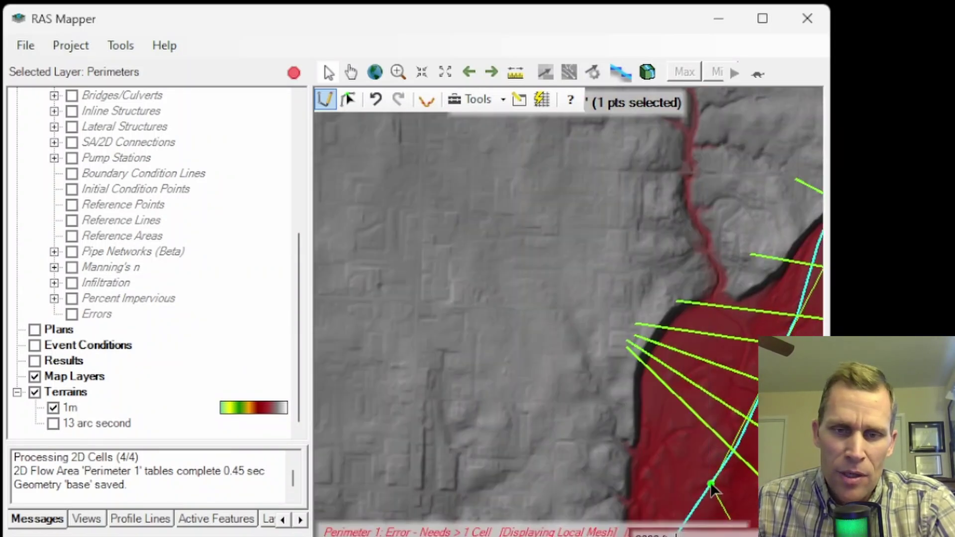
pyautogui.click(601, 361)
pyautogui.click(609, 308)
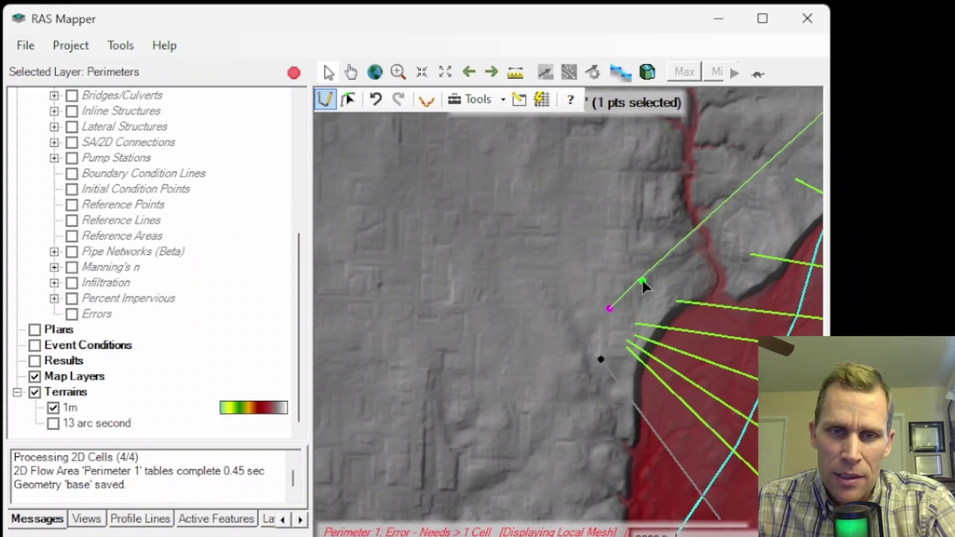
pyautogui.moveTo(656, 249); pyautogui.dragTo(560, 240)
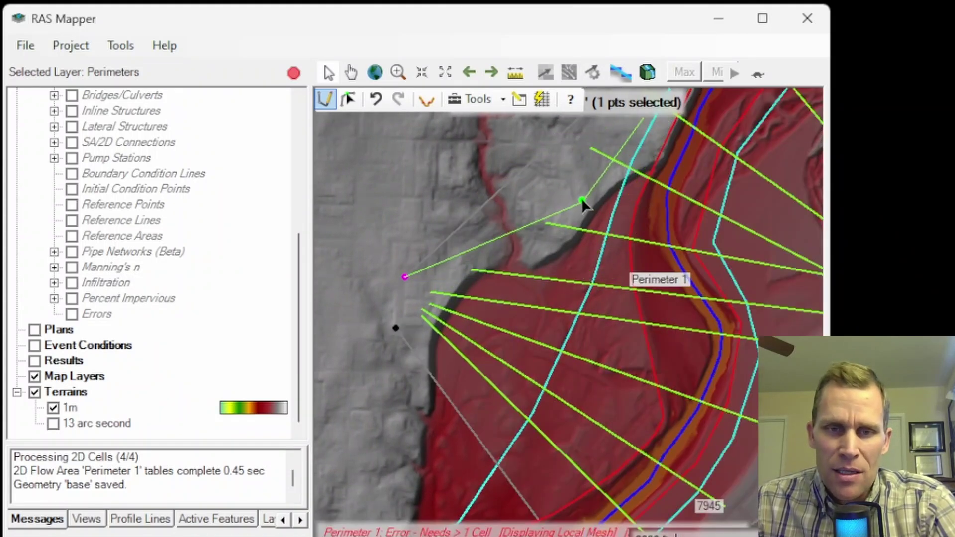
# Hide the 1m terrain and finish the perimeter with three vertices outside the northwest ends of the upstream cross sections.
pyautogui.click(53, 408)
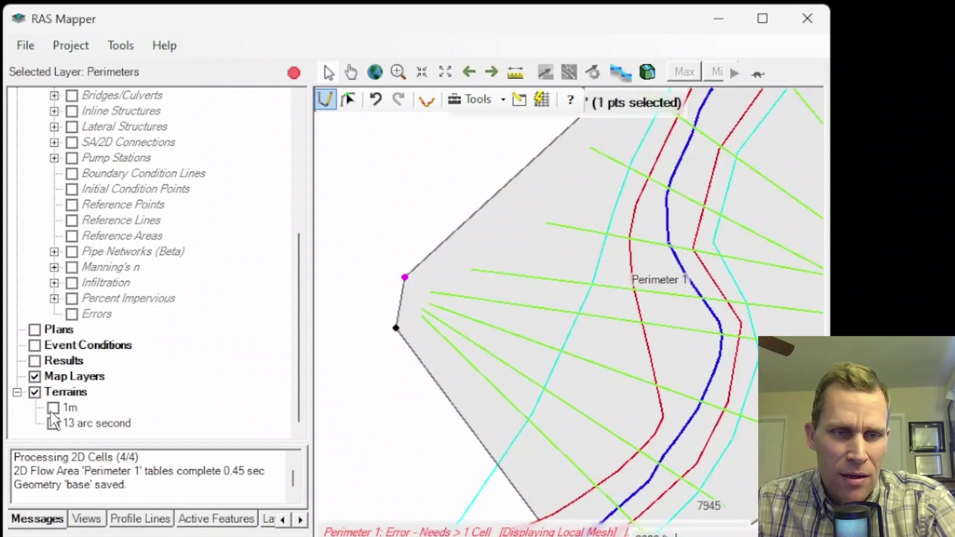
pyautogui.click(523, 206)
pyautogui.moveTo(616, 183); pyautogui.dragTo(474, 448)
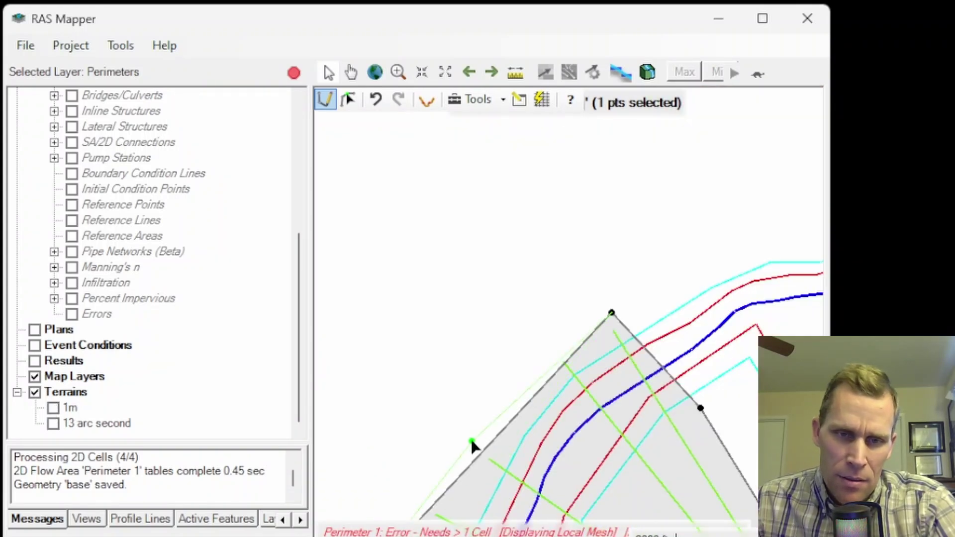
pyautogui.click(472, 442)
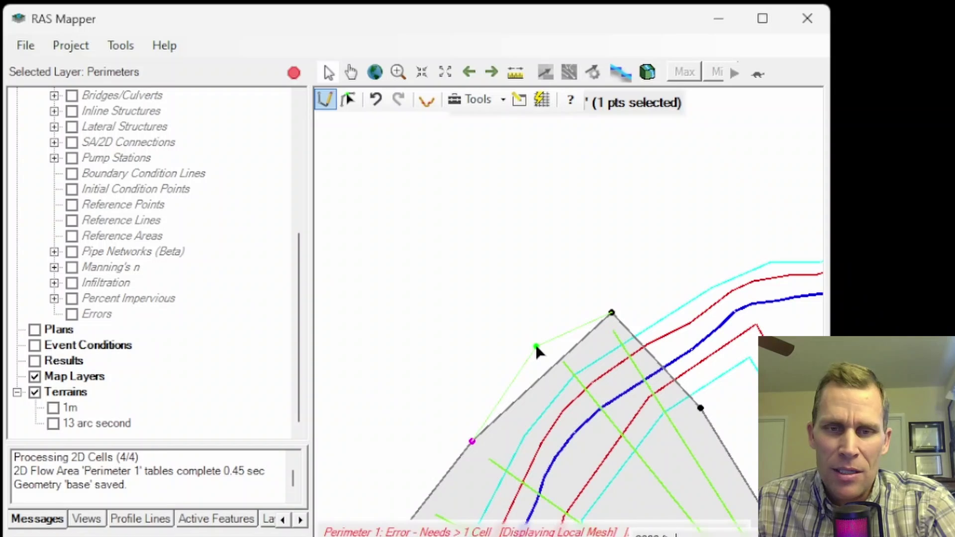
pyautogui.doubleClick(536, 347)
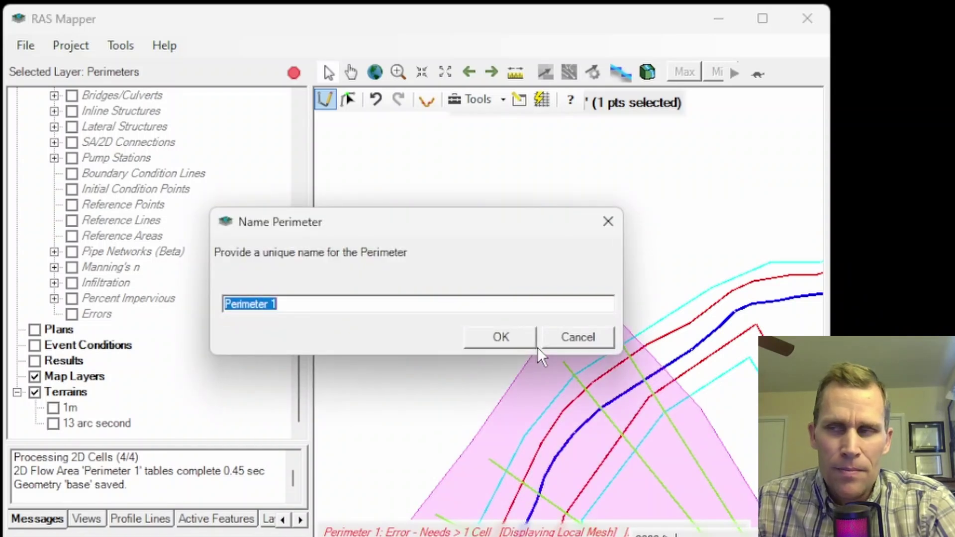
# Accept Perimeter 1 as the new perimeter's name and close the 2D Flow Area Editor.
pyautogui.moveTo(297, 225); pyautogui.dragTo(279, 147)
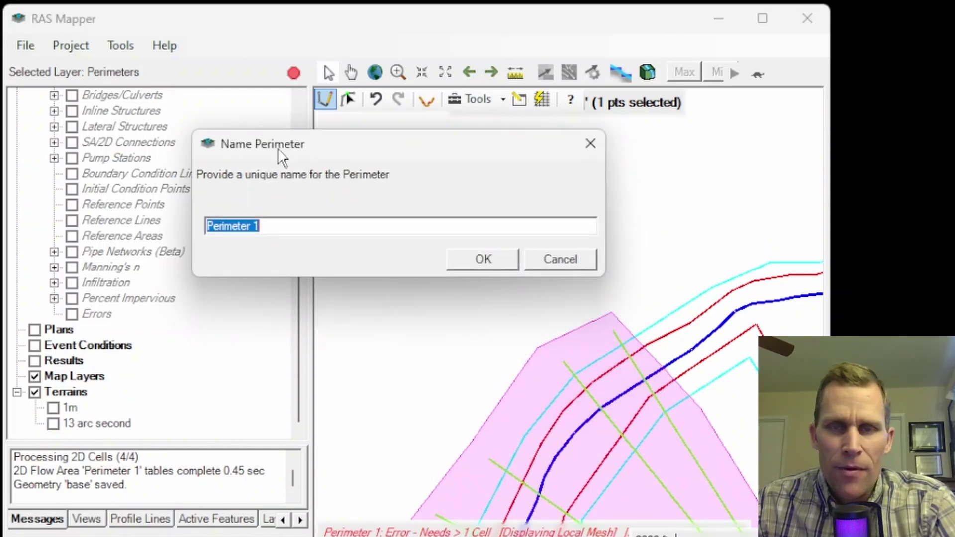
pyautogui.moveTo(259, 226); pyautogui.dragTo(189, 213)
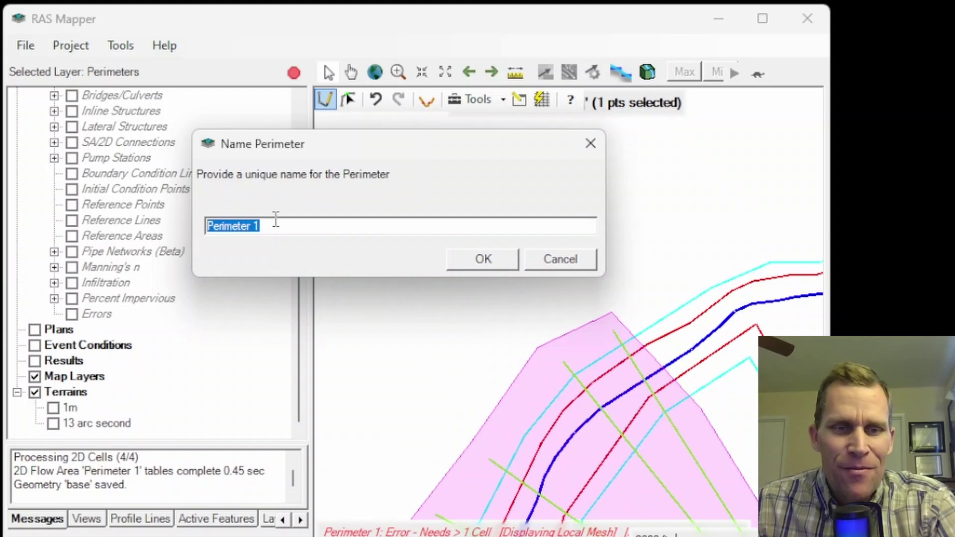
pyautogui.click(486, 253)
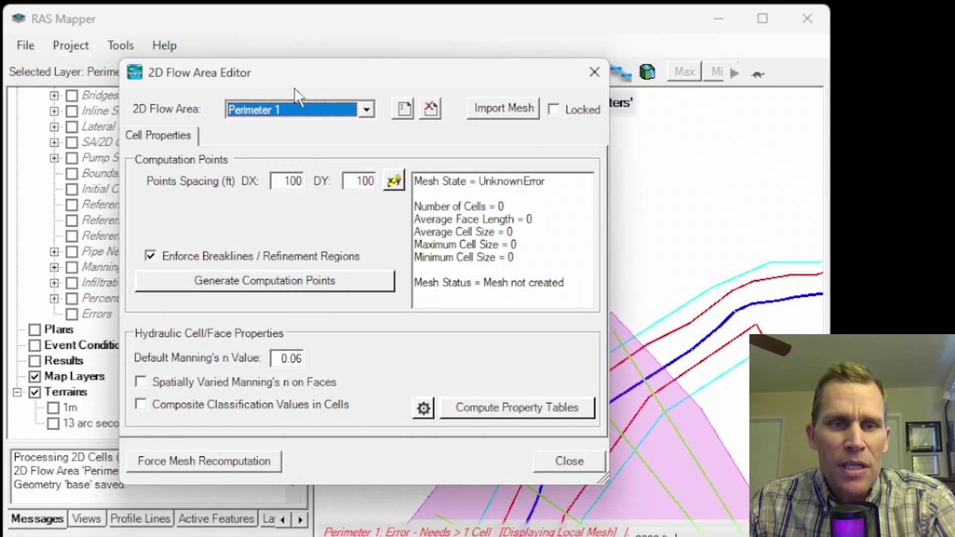
pyautogui.moveTo(303, 70); pyautogui.dragTo(197, 20)
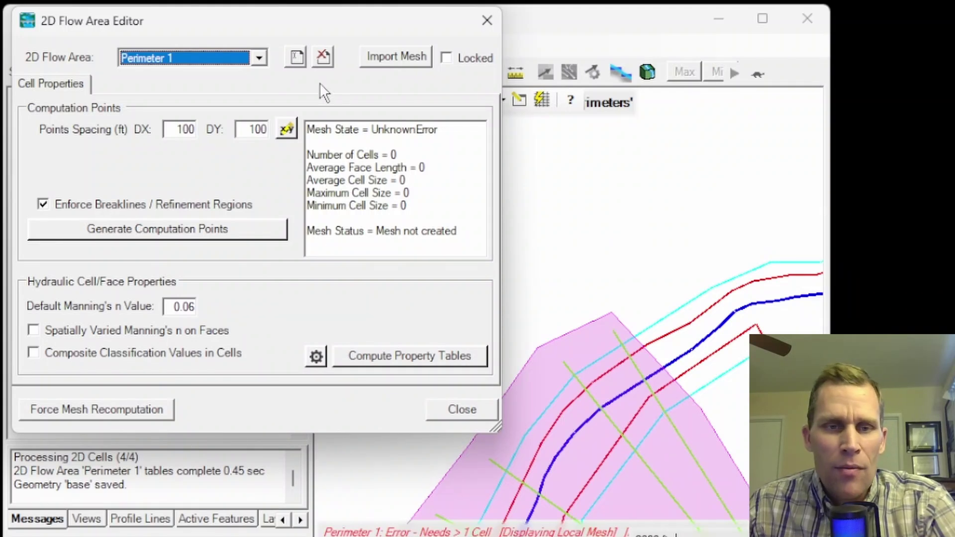
pyautogui.click(459, 417)
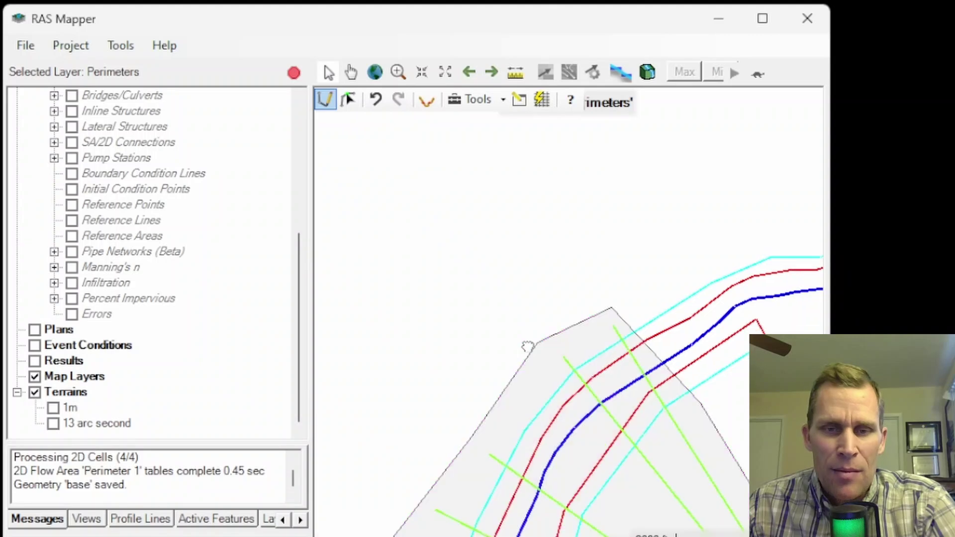
# Switch to the feature-editing tool, open the 2D area properties of Perimeter 1 from the map, and close them.
pyautogui.scroll(2, 641, 200)
pyautogui.scroll(-2, 533, 351)
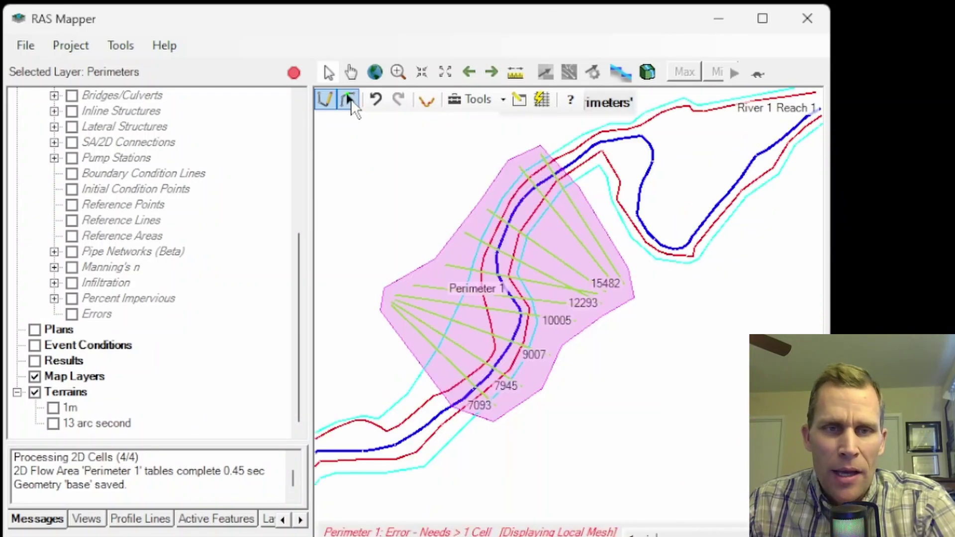
pyautogui.click(348, 100)
pyautogui.click(460, 273)
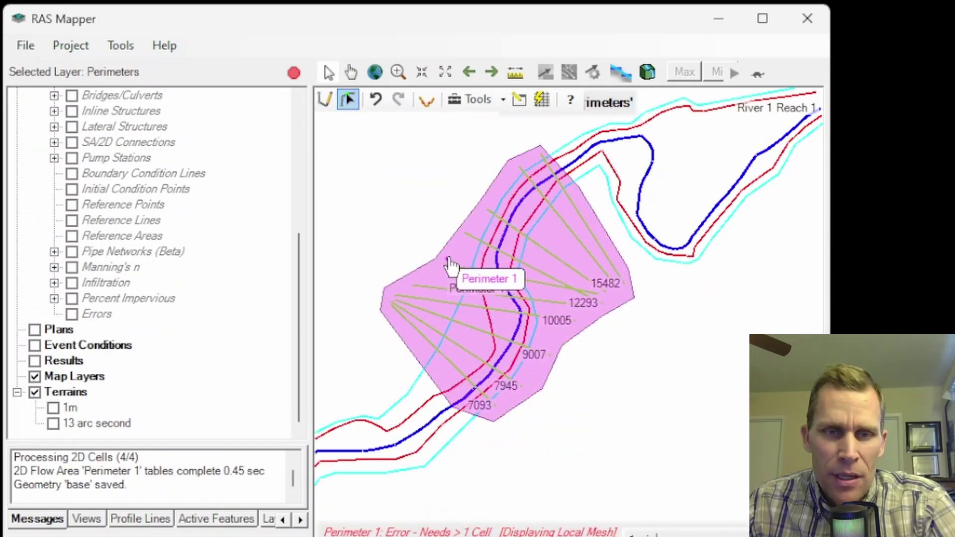
pyautogui.rightClick(450, 258)
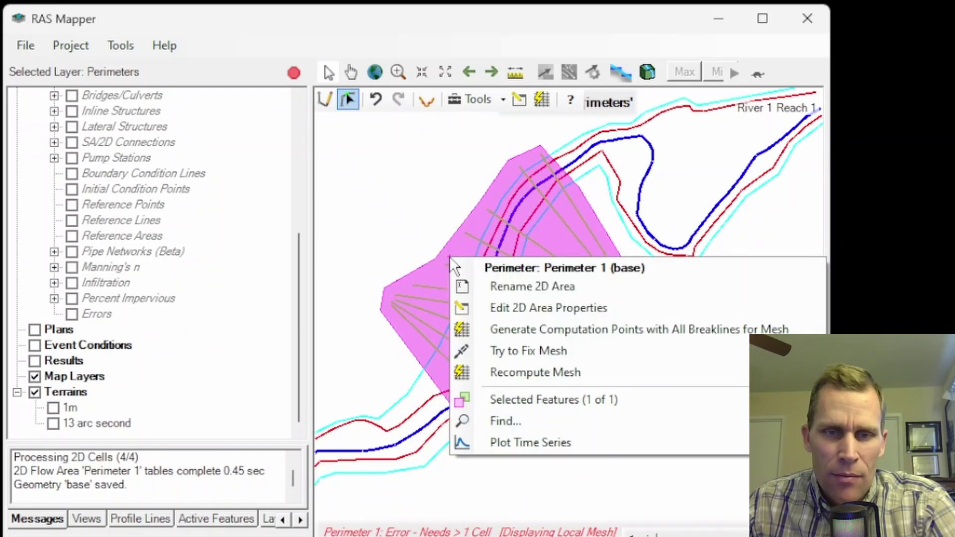
pyautogui.click(520, 306)
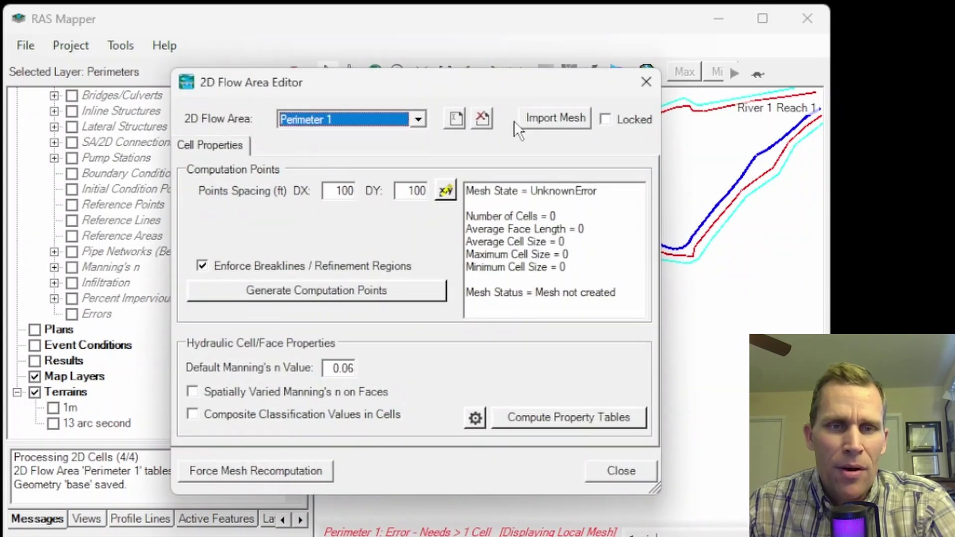
pyautogui.click(646, 82)
# Open the 2D area properties from the Perimeters layer, check which 2D flow areas can be chosen, and close the editor.
pyautogui.scroll(4, 145, 202)
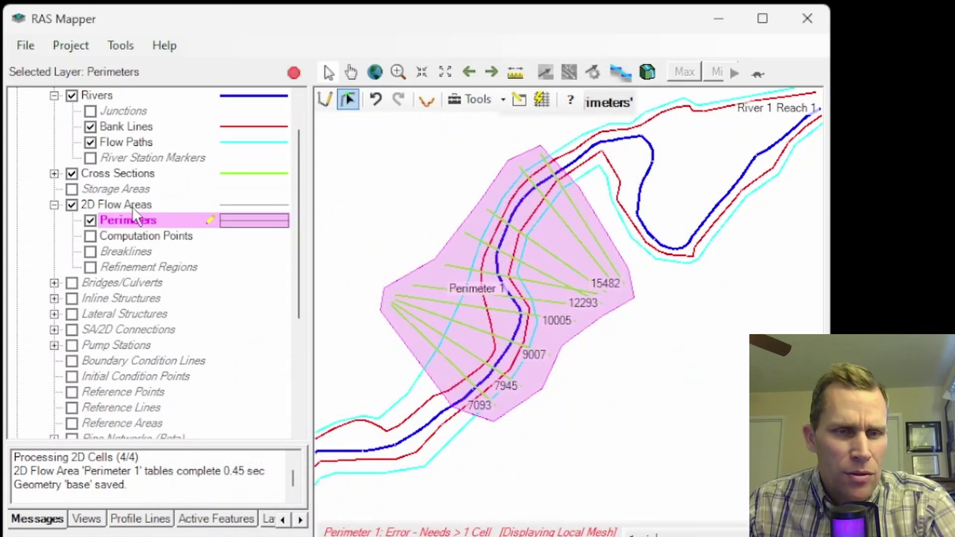
pyautogui.rightClick(129, 225)
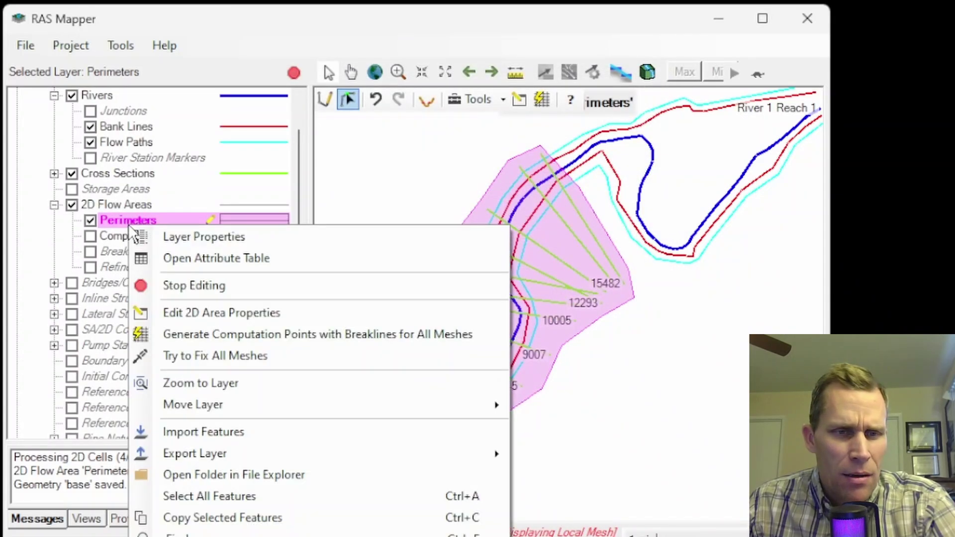
pyautogui.click(193, 312)
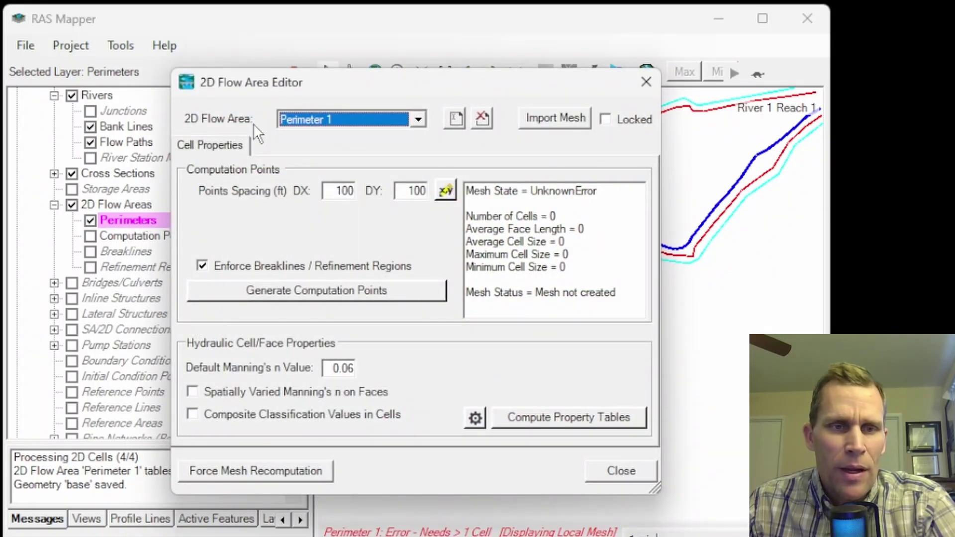
pyautogui.click(418, 119)
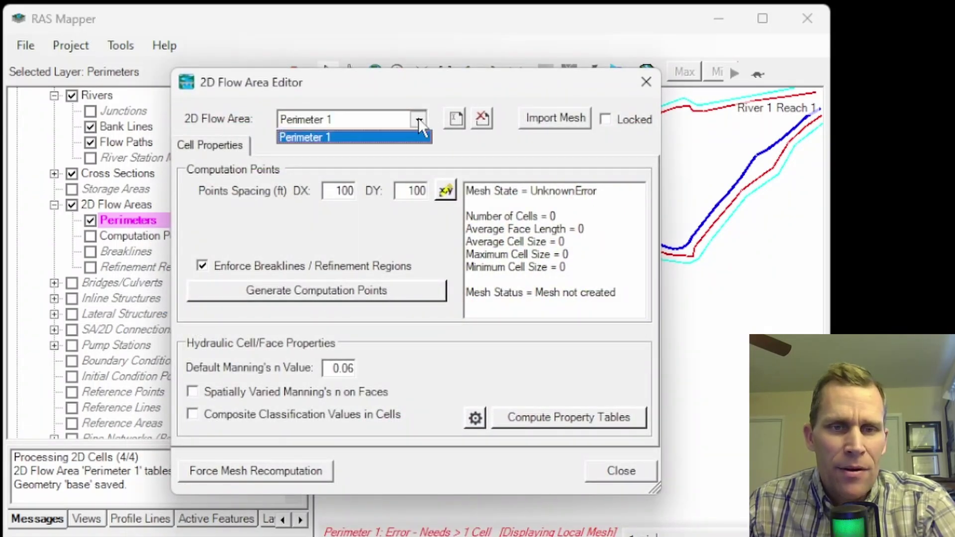
pyautogui.click(379, 133)
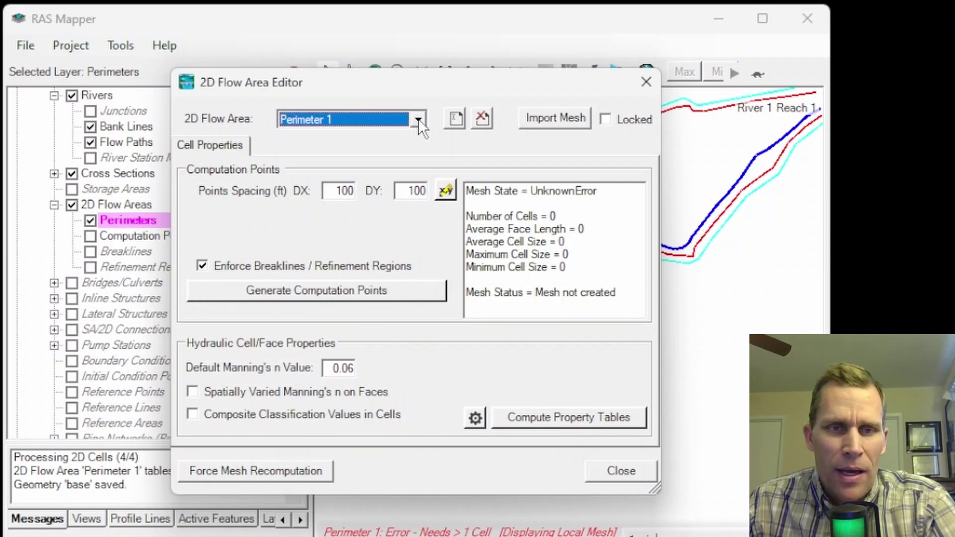
pyautogui.click(408, 121)
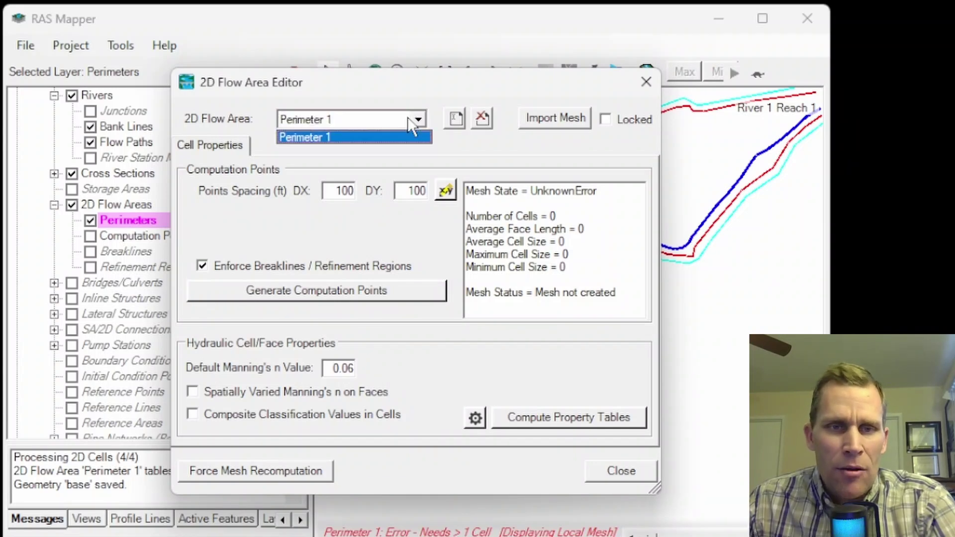
pyautogui.click(387, 128)
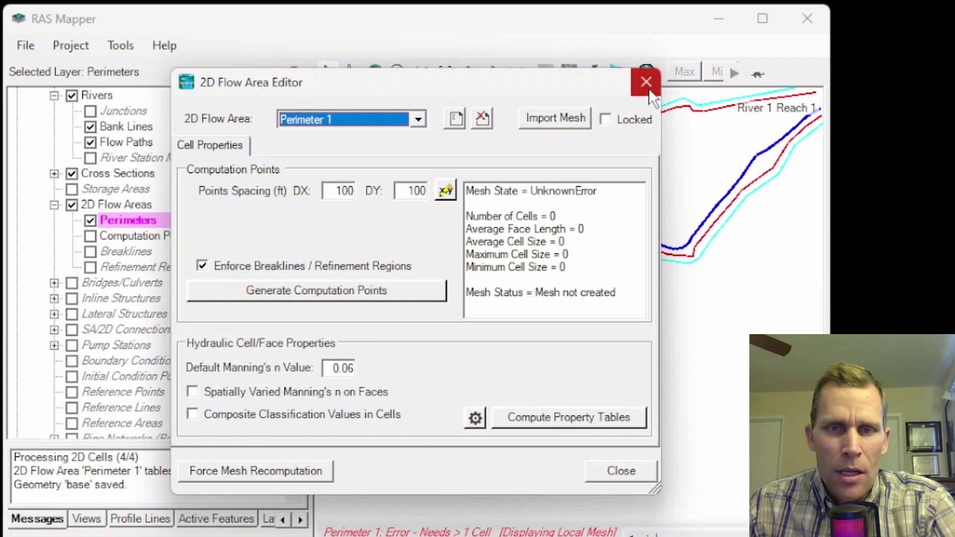
pyautogui.click(647, 82)
# Set Perimeter 1's computation point spacing to 400 ft in both DX and DY and generate the computation points.
pyautogui.scroll(2, 565, 235)
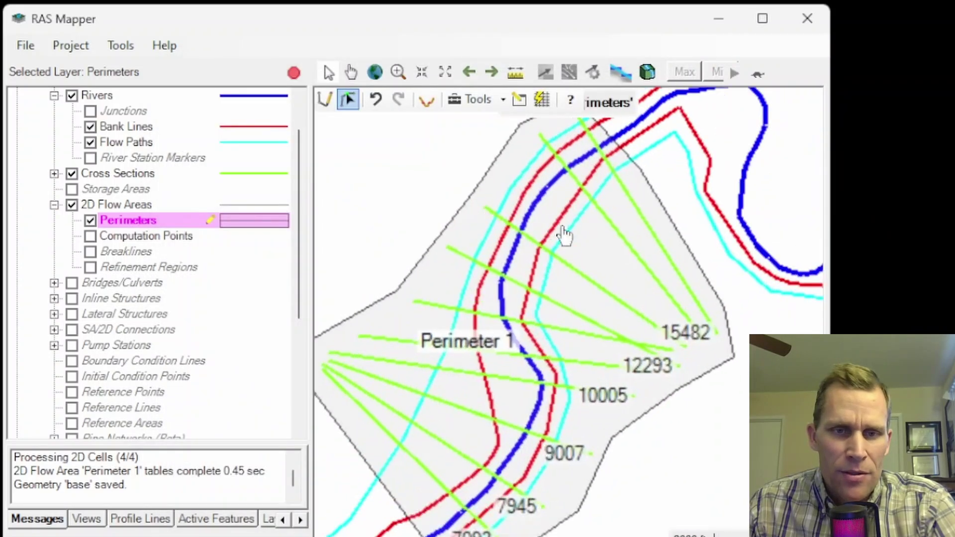
pyautogui.scroll(-1, 567, 273)
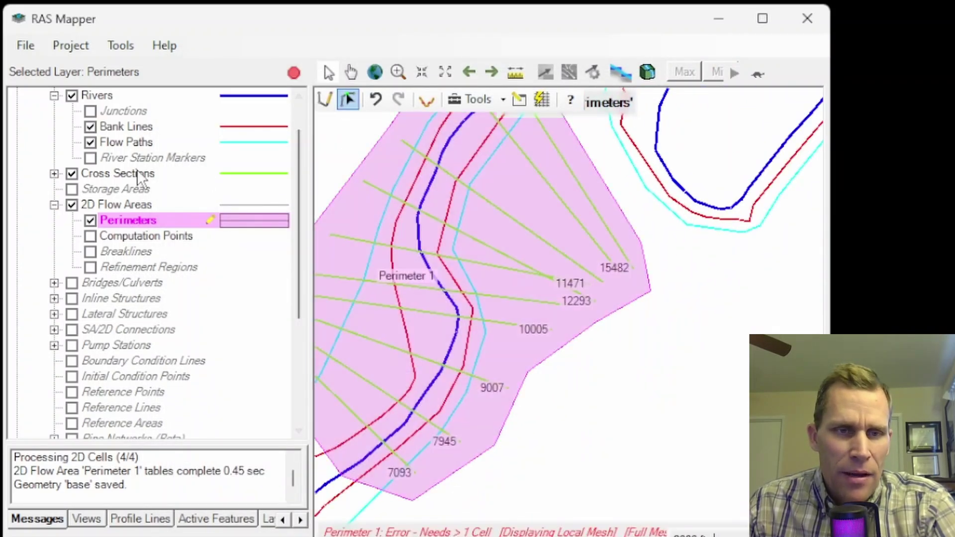
pyautogui.rightClick(584, 194)
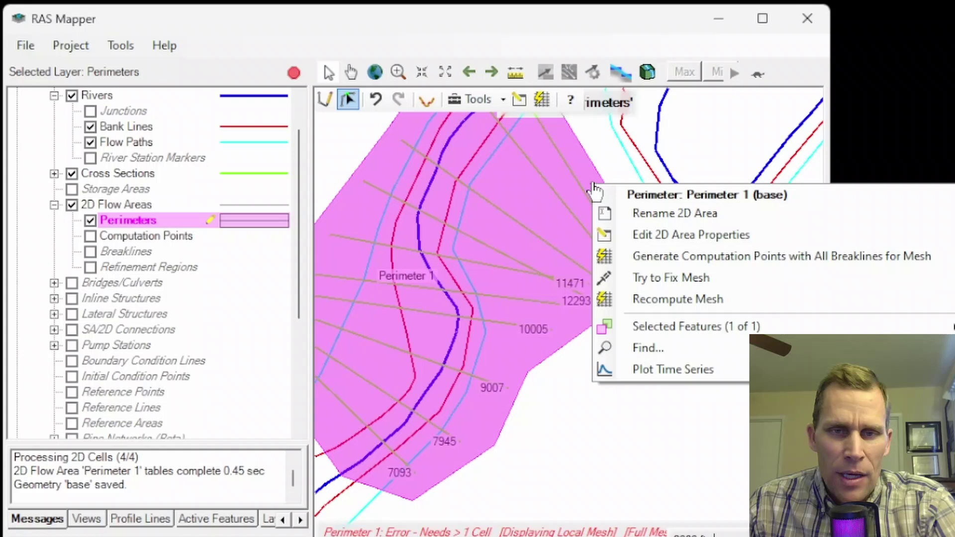
pyautogui.click(637, 235)
pyautogui.moveTo(458, 89); pyautogui.dragTo(809, 29)
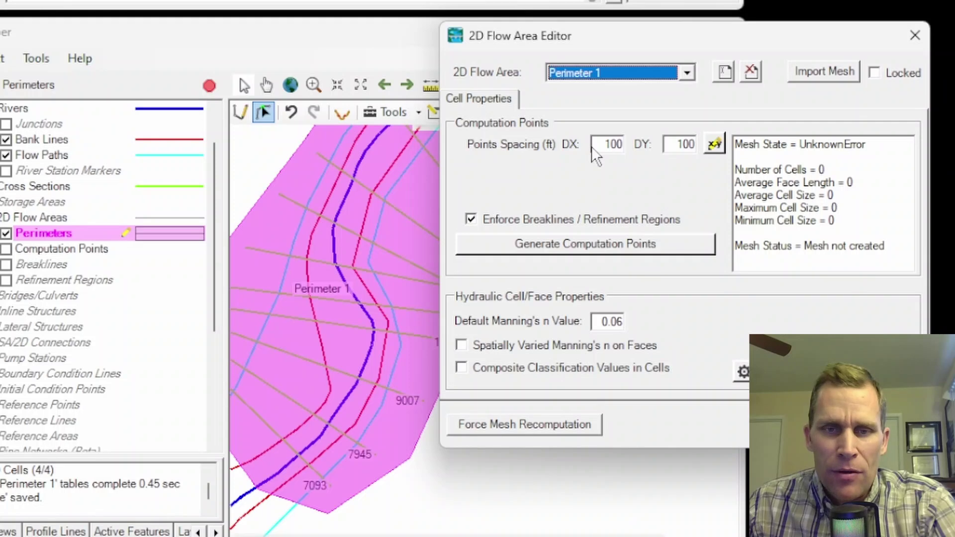
pyautogui.doubleClick(606, 144)
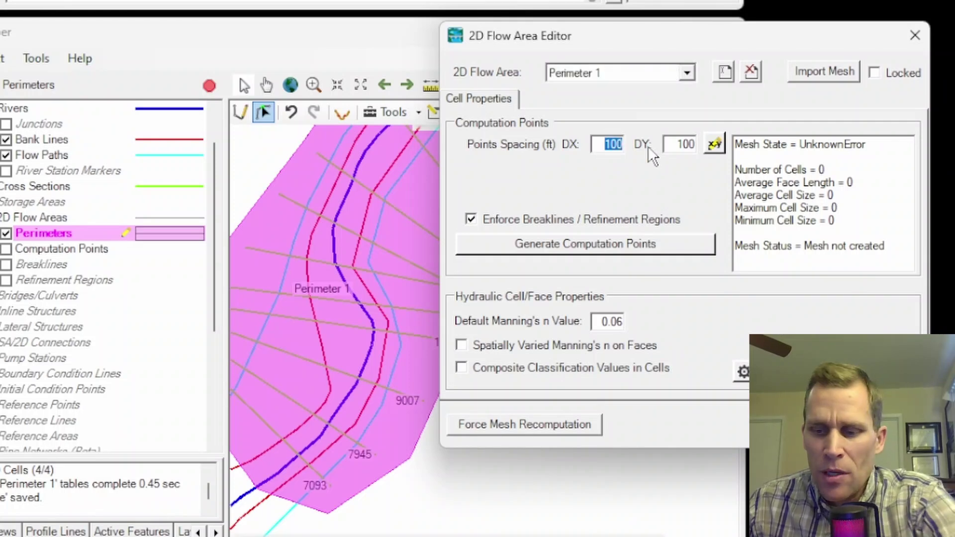
pyautogui.write('400')
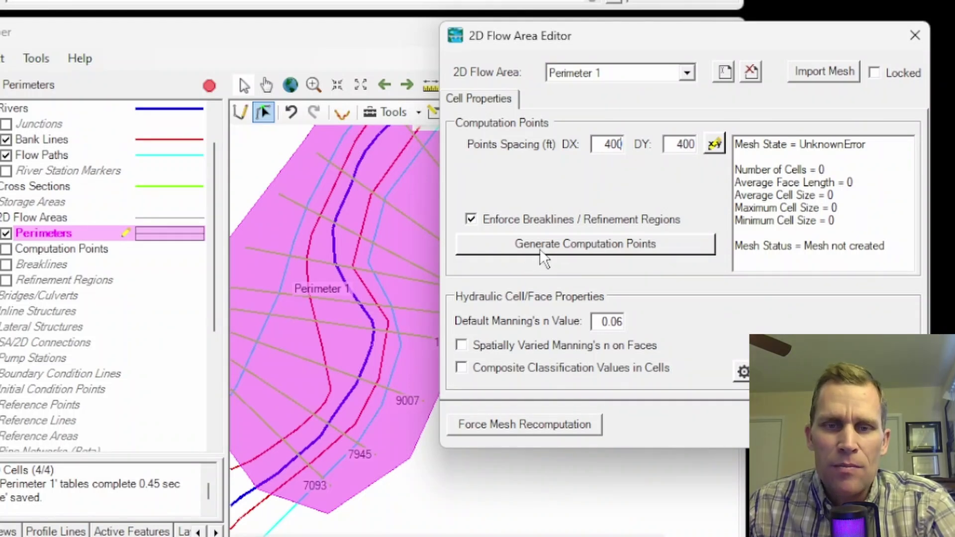
pyautogui.click(615, 251)
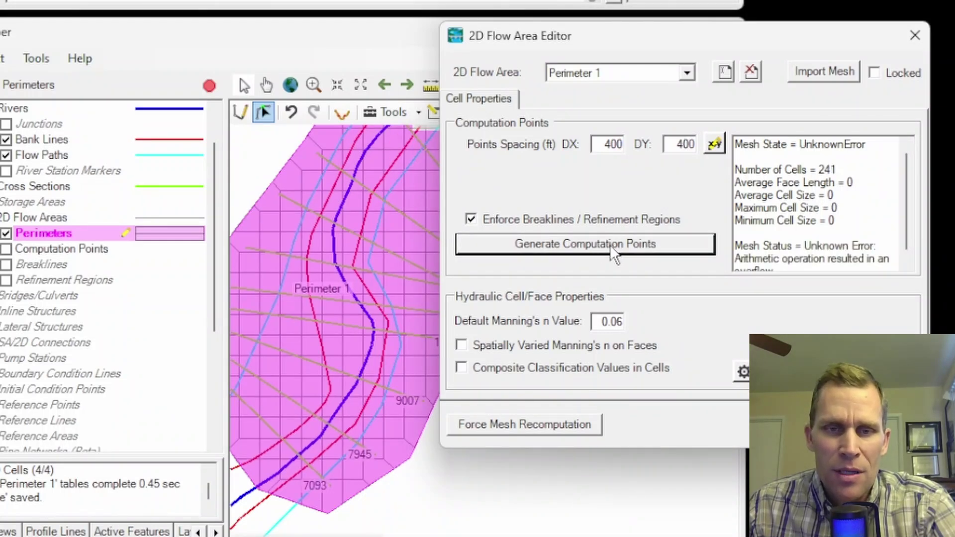
# Examine the generated grid over Perimeter 1 and its number of cells in the 2D Flow Area Editor.
pyautogui.moveTo(565, 41); pyautogui.dragTo(659, 45)
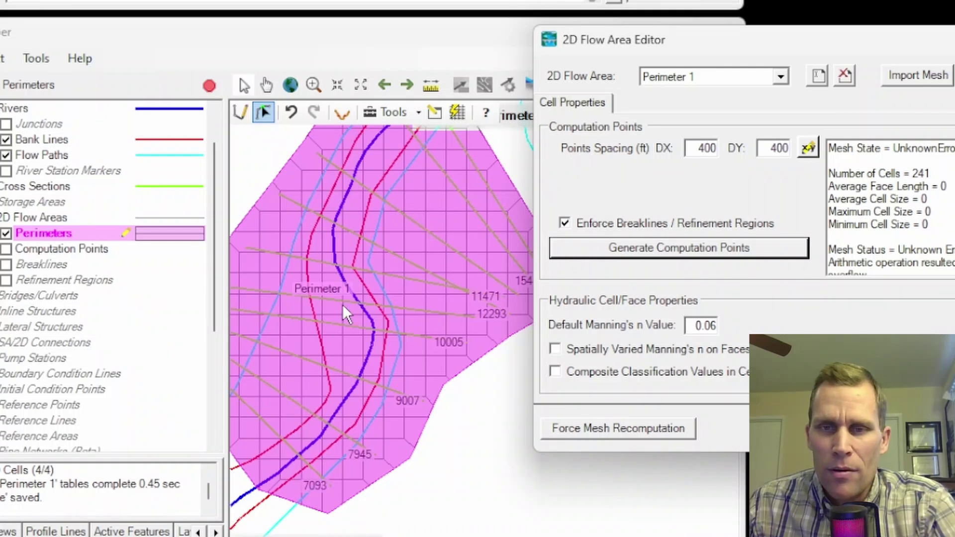
pyautogui.moveTo(742, 50); pyautogui.dragTo(702, 53)
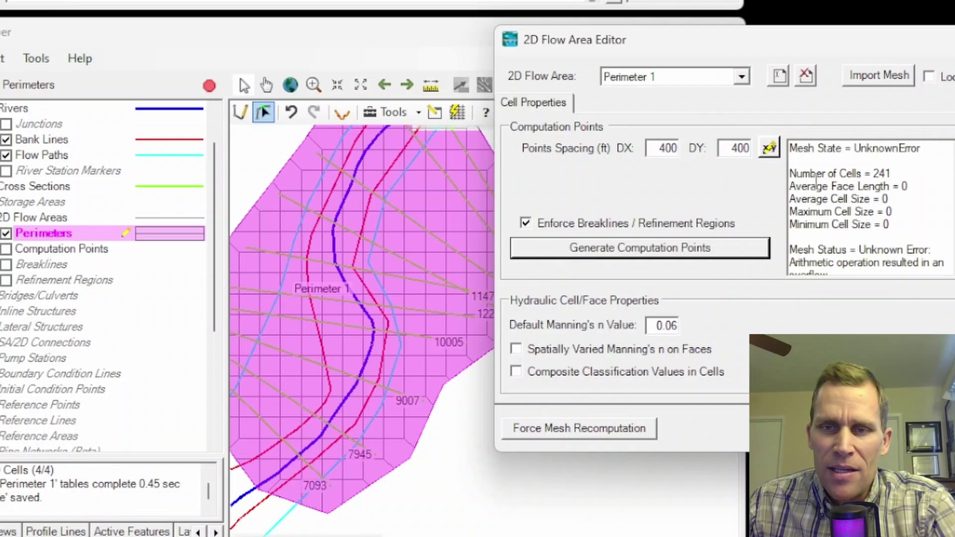
pyautogui.moveTo(892, 174); pyautogui.dragTo(872, 175)
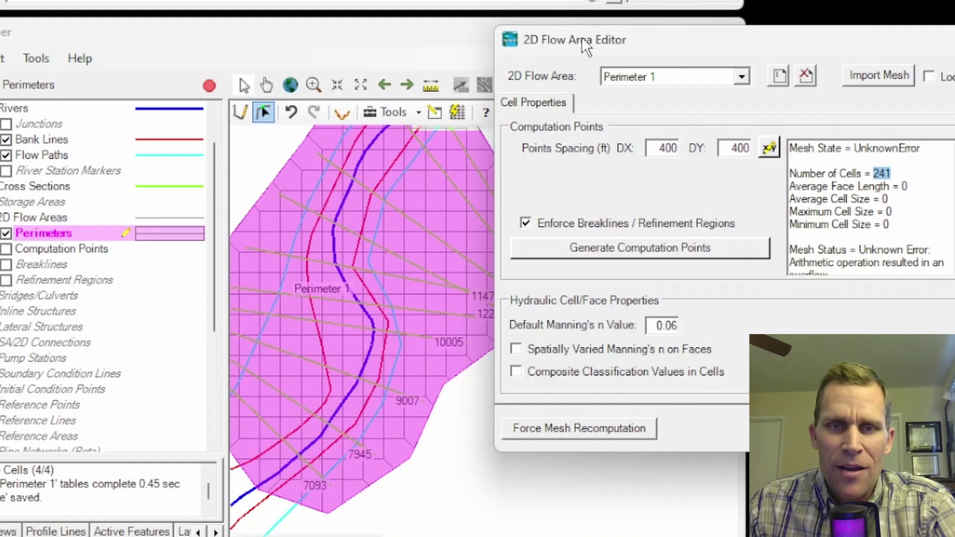
pyautogui.moveTo(586, 45); pyautogui.dragTo(560, 45)
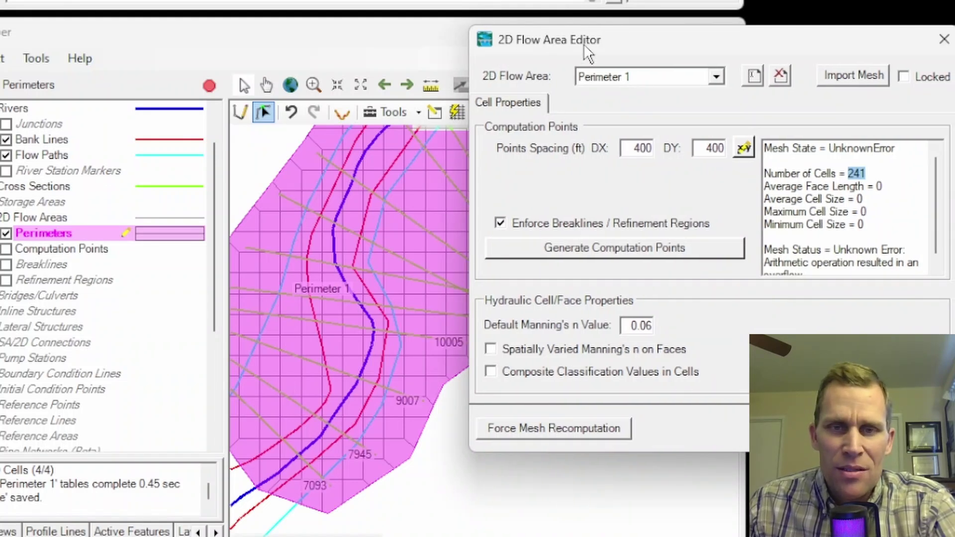
pyautogui.moveTo(587, 52); pyautogui.dragTo(637, 52)
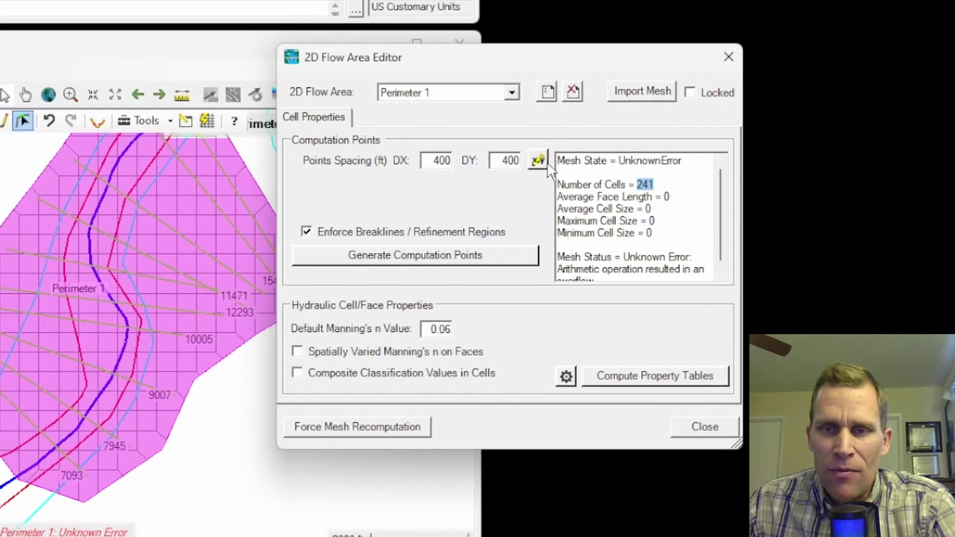
# Open the table of computation point coordinates and examine the X and Y values in its last rows.
pyautogui.click(540, 160)
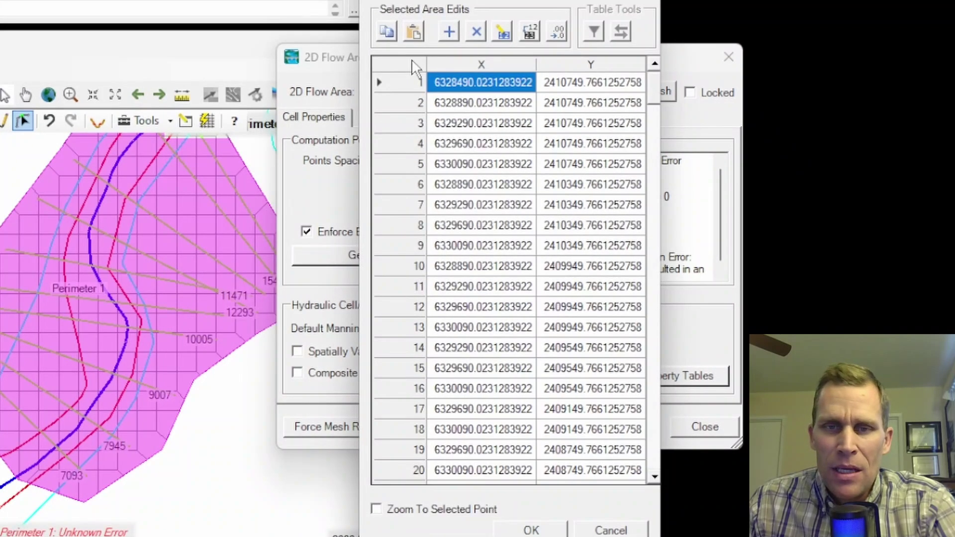
pyautogui.moveTo(654, 92); pyautogui.dragTo(667, 482)
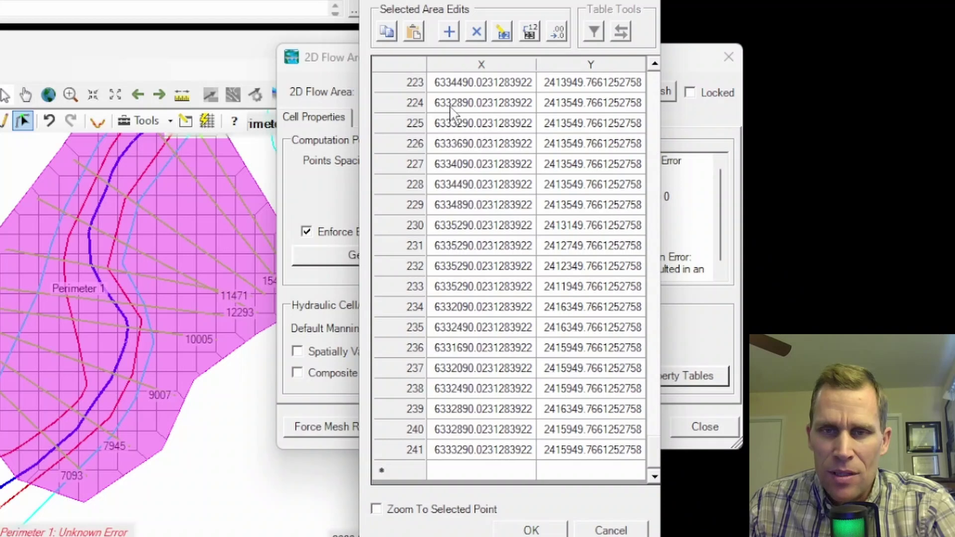
pyautogui.moveTo(450, 110); pyautogui.dragTo(488, 321)
pyautogui.moveTo(590, 184); pyautogui.dragTo(587, 346)
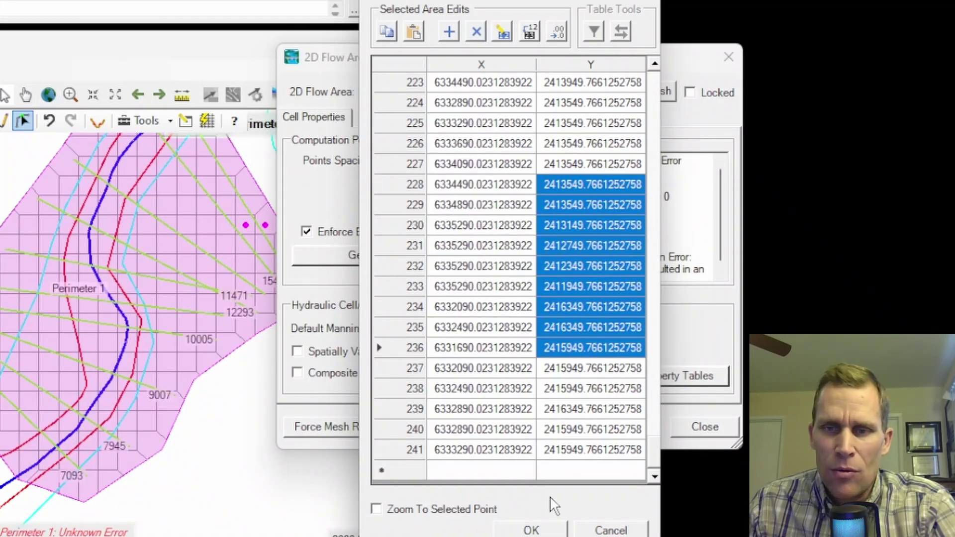
# Accept and close the computation point coordinate table, and leave the 2D Flow Area Editor.
pyautogui.click(527, 530)
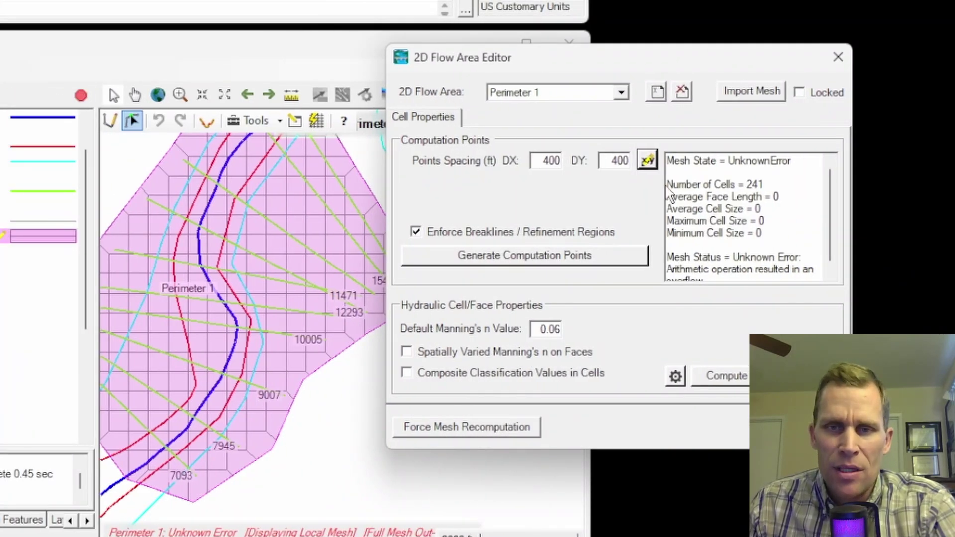
pyautogui.moveTo(611, 68); pyautogui.dragTo(600, 68)
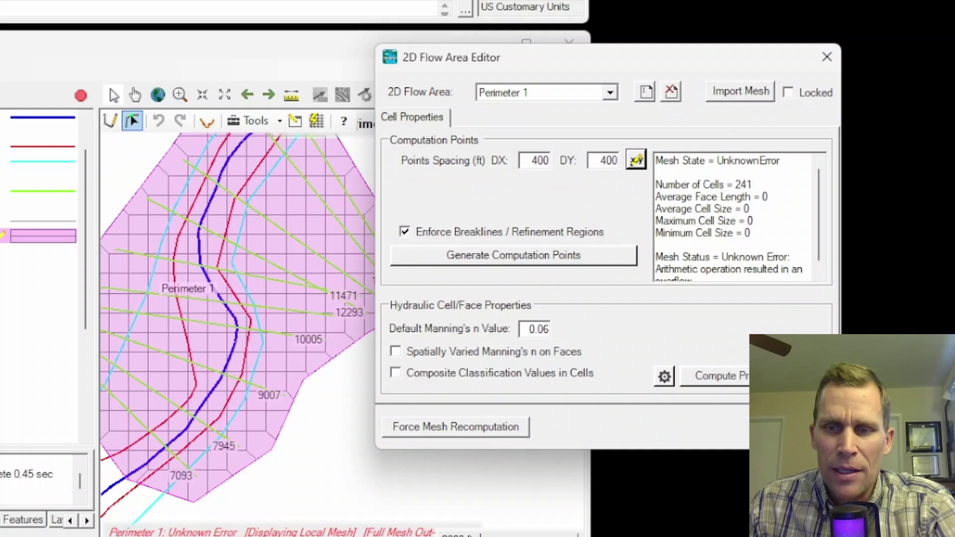
pyautogui.press('Escape')
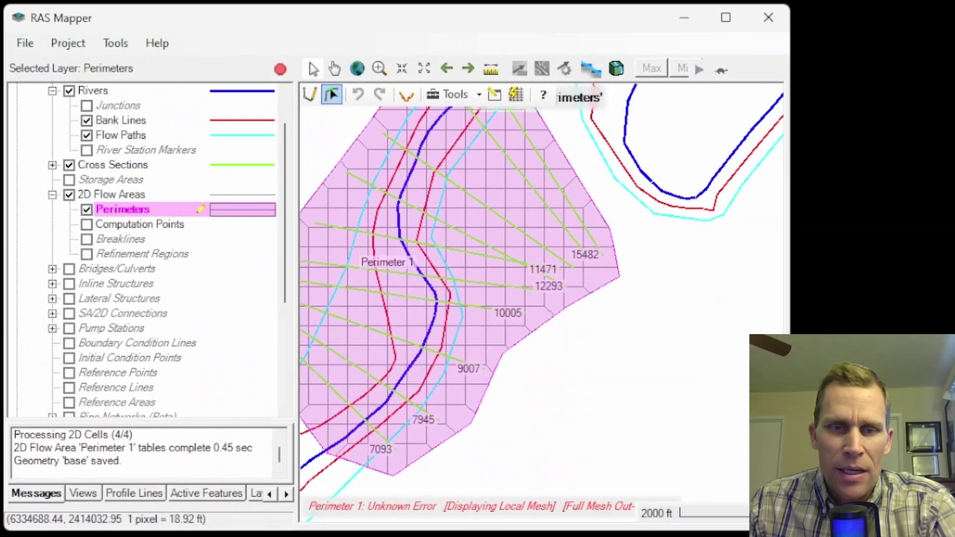
# Make Computation Points the active layer and display its points over the Perimeter 1 grid.
pyautogui.scroll(3, 402, 288)
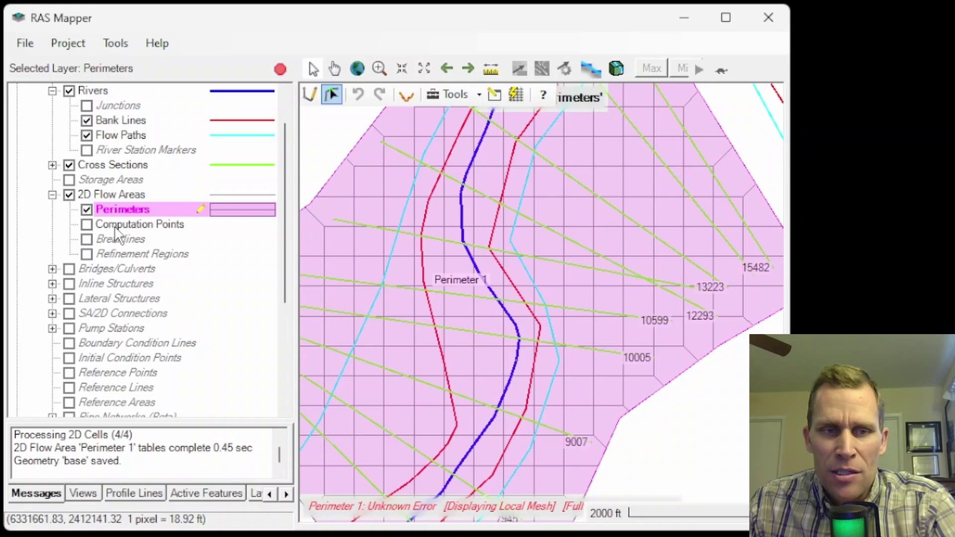
pyautogui.click(115, 226)
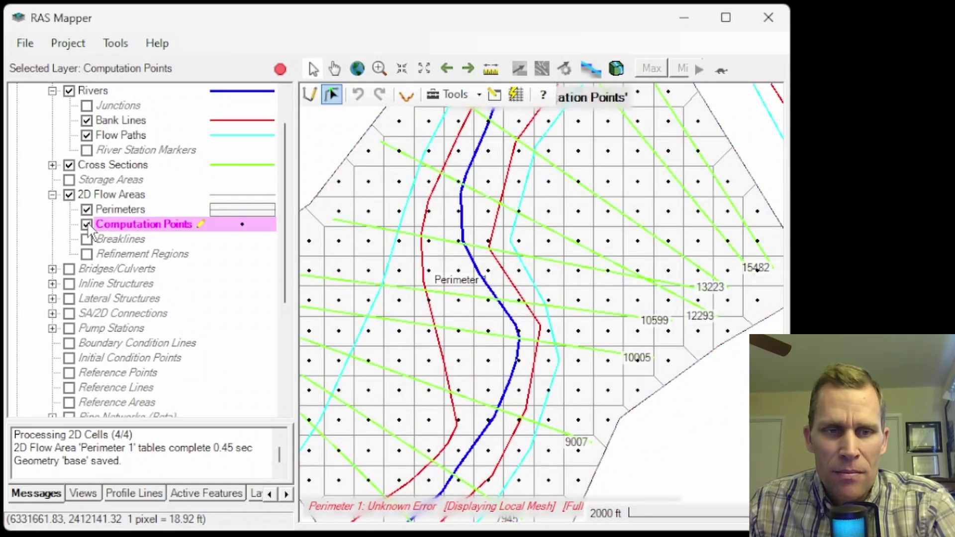
pyautogui.scroll(1, 591, 253)
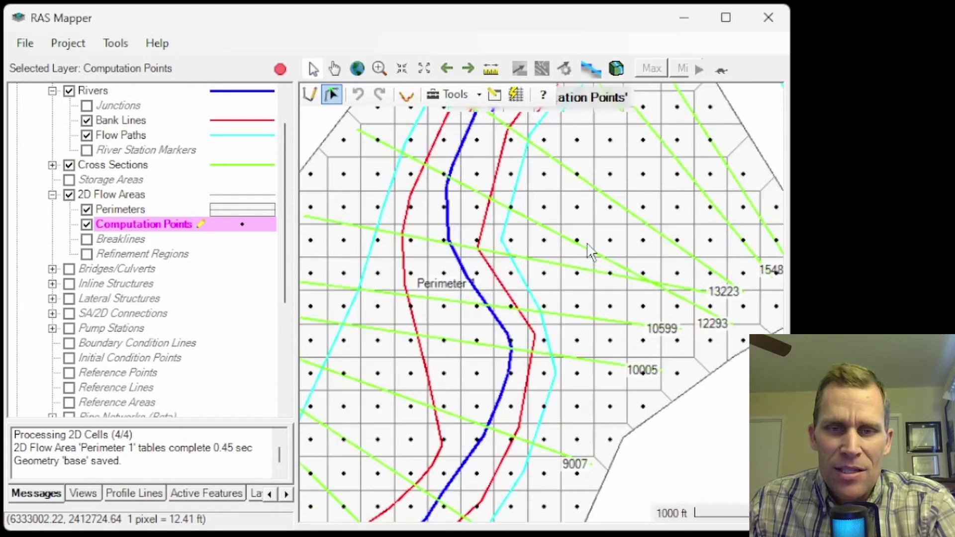
pyautogui.scroll(2, 591, 252)
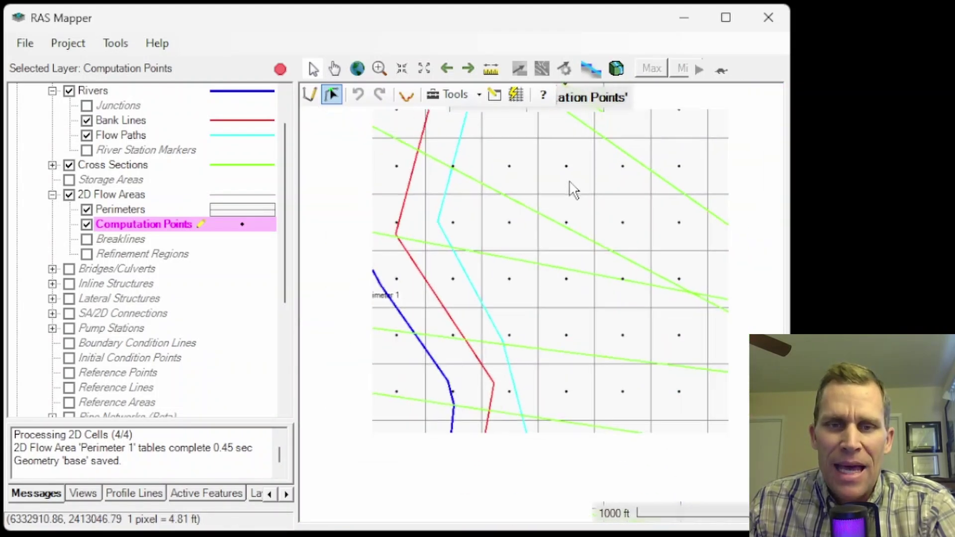
pyautogui.scroll(-1, 571, 187)
pyautogui.moveTo(636, 265); pyautogui.dragTo(556, 348)
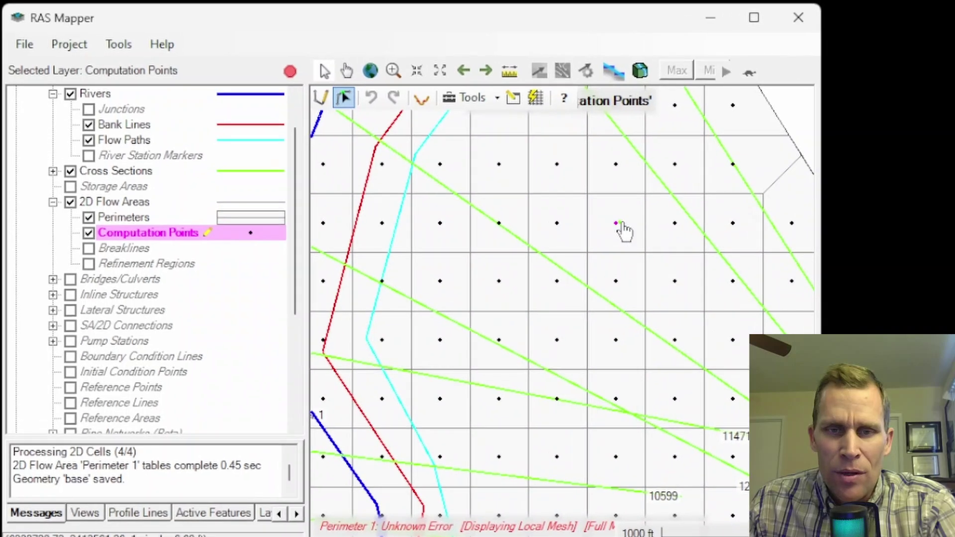
# Move one computation point slightly east in the cells east of the river and add three new points around it.
pyautogui.moveTo(617, 224); pyautogui.dragTo(630, 224)
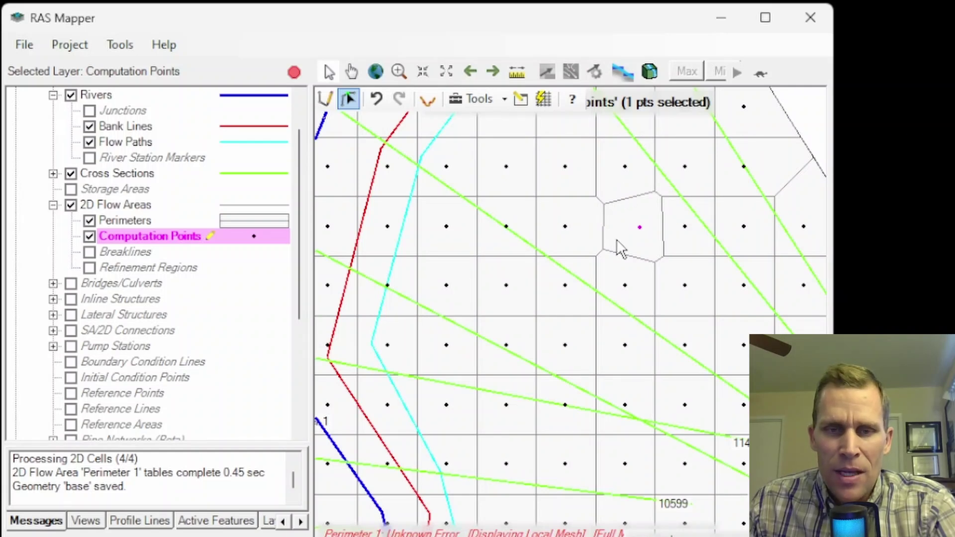
pyautogui.scroll(2, 616, 238)
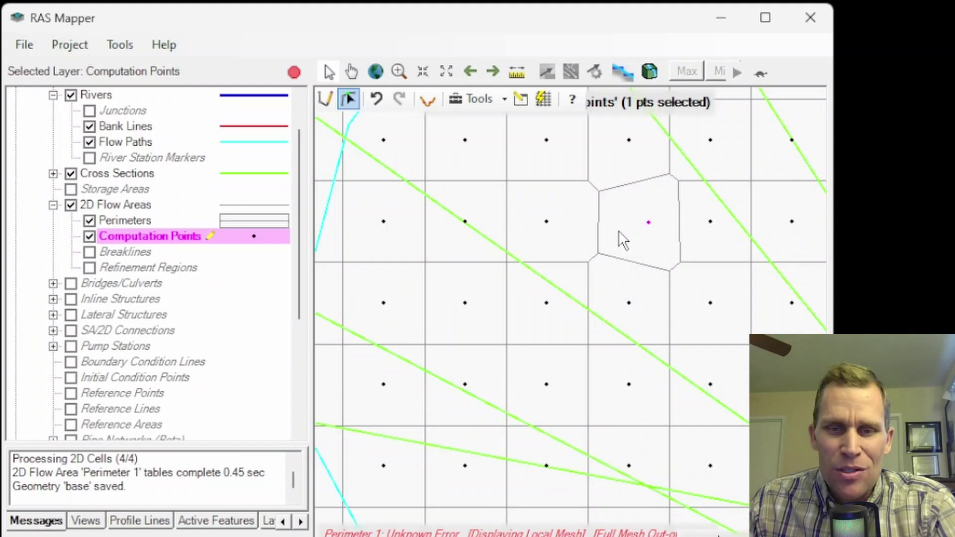
pyautogui.click(323, 102)
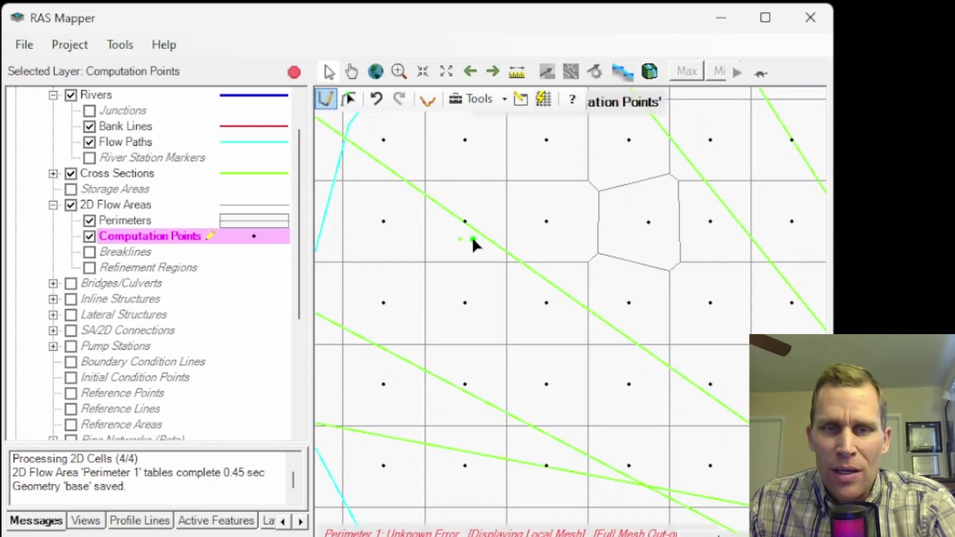
pyautogui.click(617, 234)
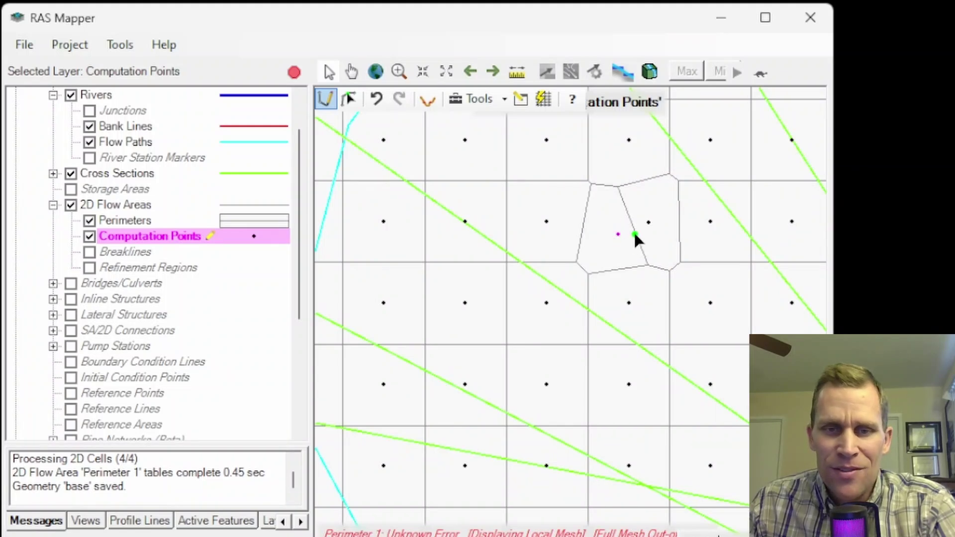
pyautogui.click(644, 205)
pyautogui.click(602, 220)
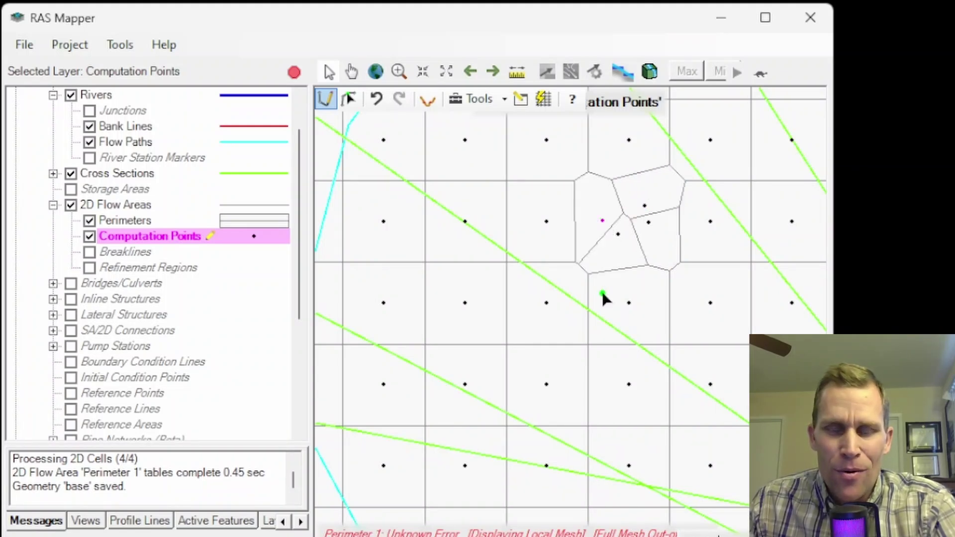
# Delete the moved computation point and the three points added around it.
pyautogui.click(351, 99)
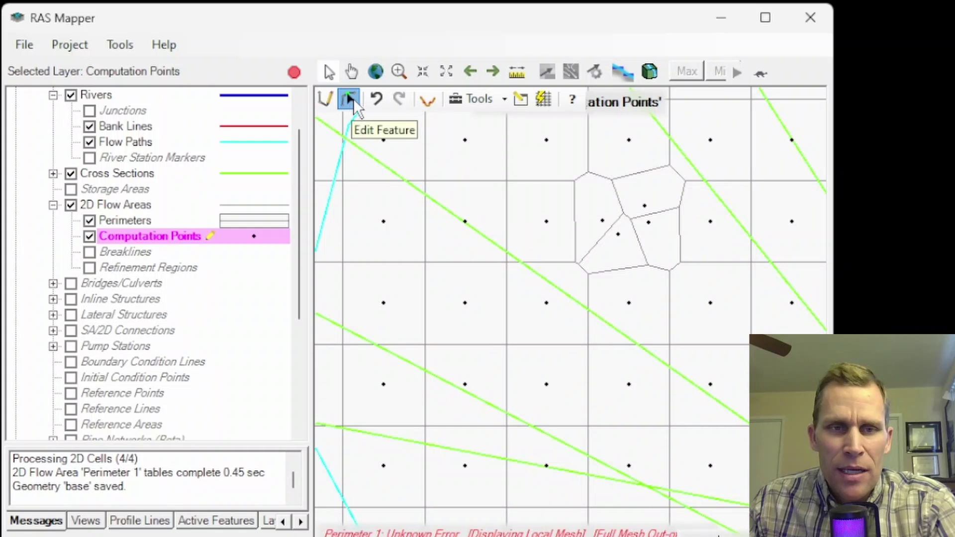
pyautogui.moveTo(665, 246); pyautogui.dragTo(636, 197)
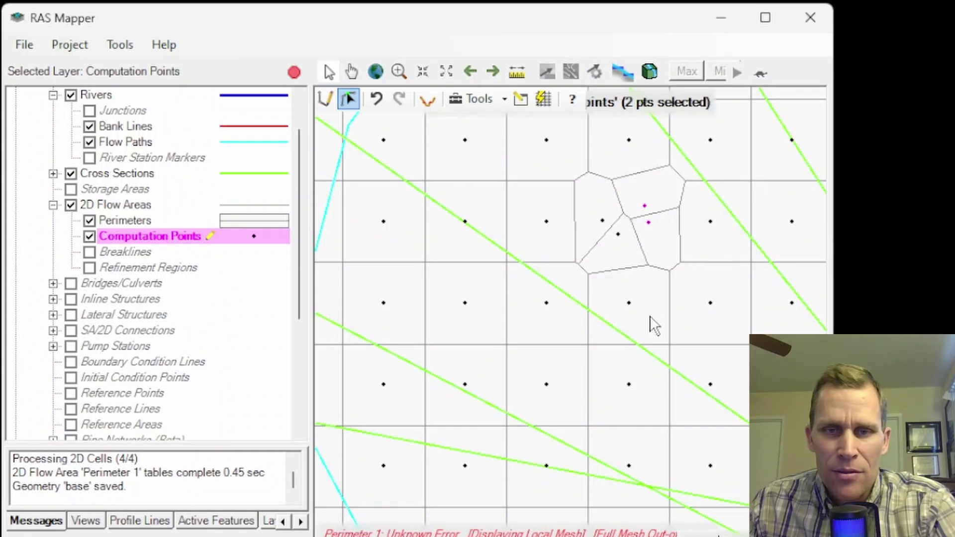
pyautogui.press('Delete')
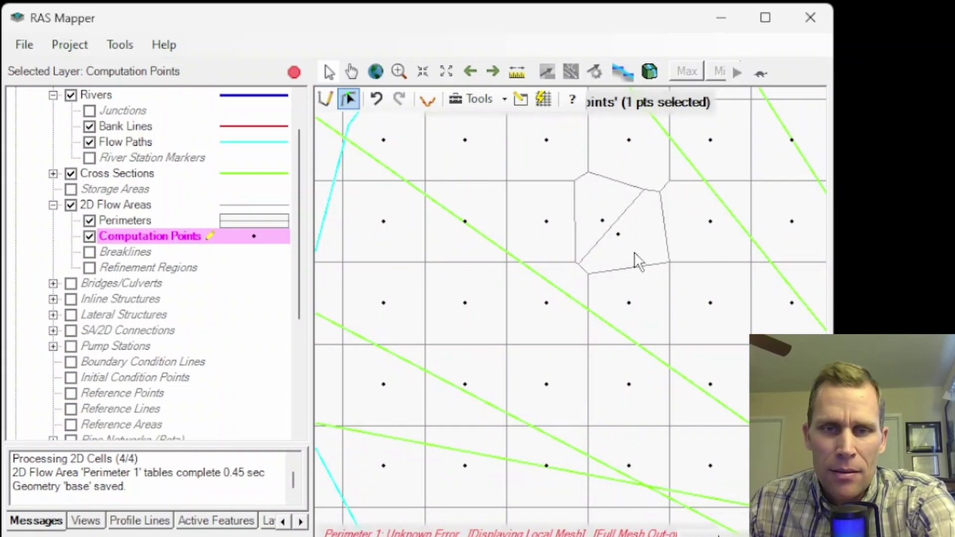
pyautogui.moveTo(634, 251); pyautogui.dragTo(591, 221)
pyautogui.press('Delete')
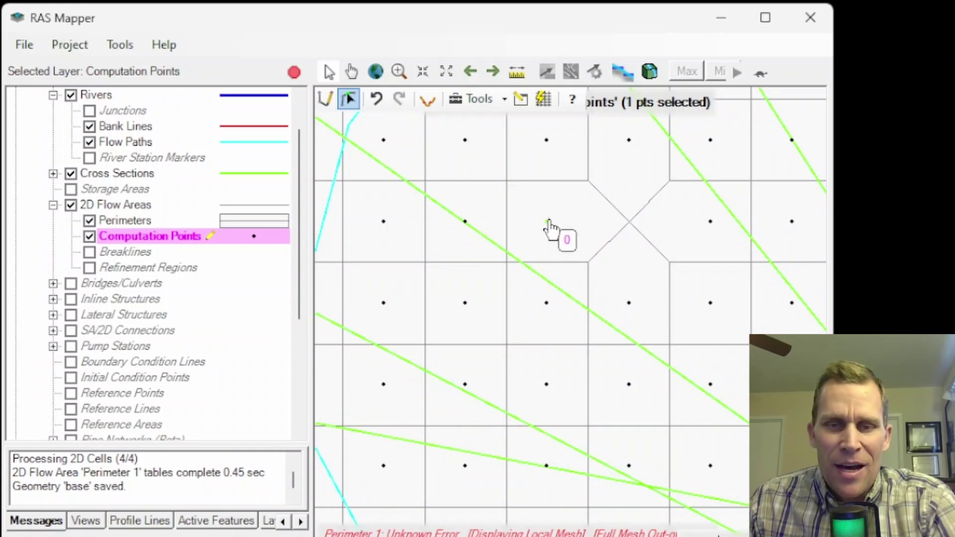
# Delete the computation point west of the emptied cell and the adjacent pairs of points directly north and south.
pyautogui.moveTo(565, 229); pyautogui.dragTo(538, 221)
pyautogui.press('Delete')
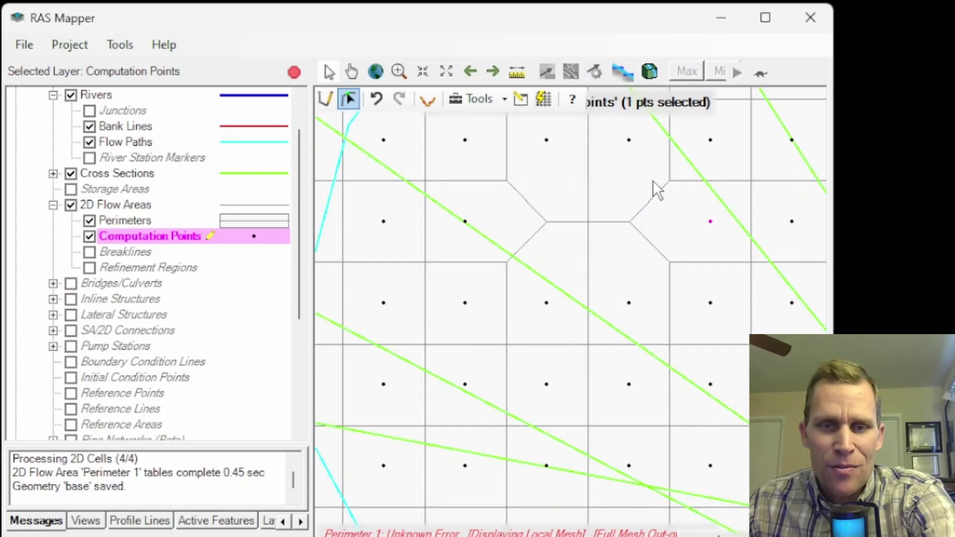
pyautogui.moveTo(648, 164); pyautogui.dragTo(527, 141)
pyautogui.press('Delete')
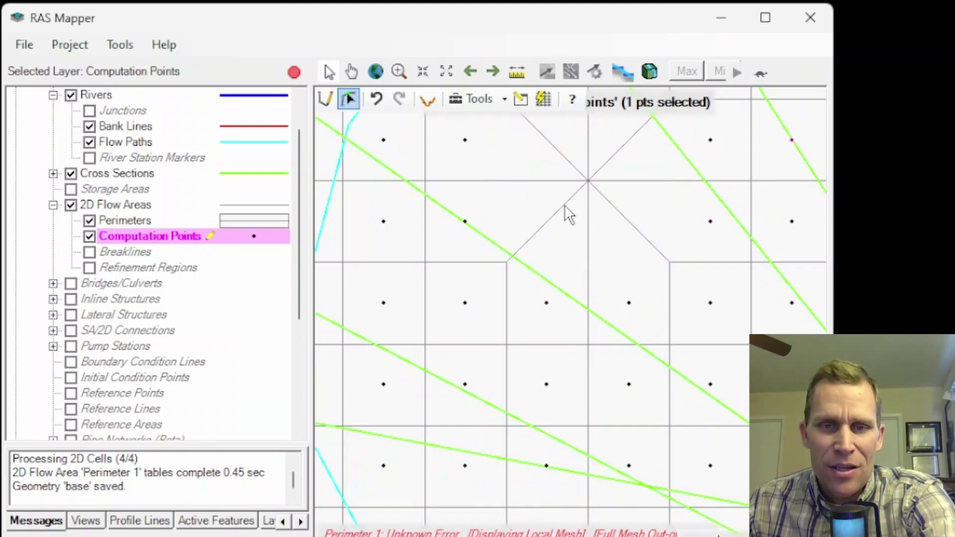
pyautogui.moveTo(632, 282); pyautogui.dragTo(537, 323)
pyautogui.press('Delete')
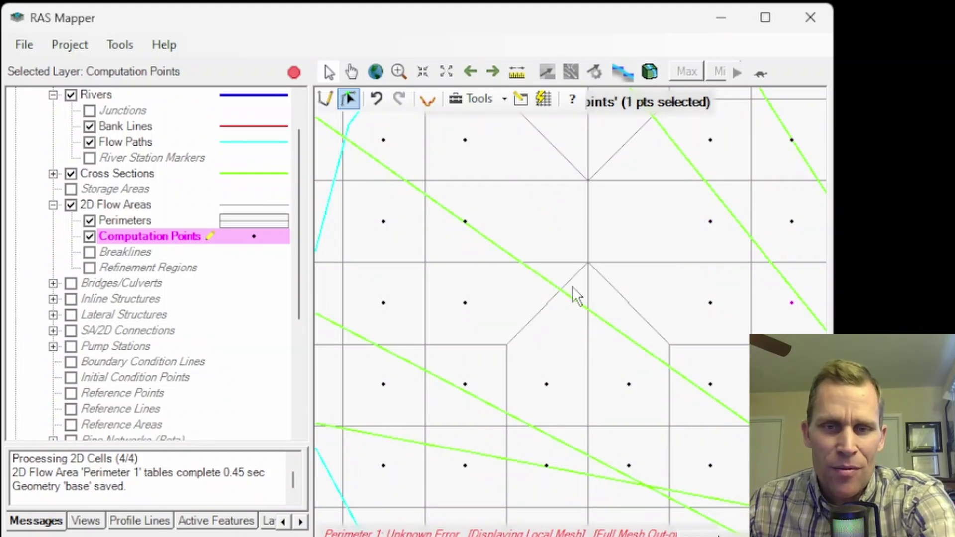
pyautogui.scroll(-2, 635, 228)
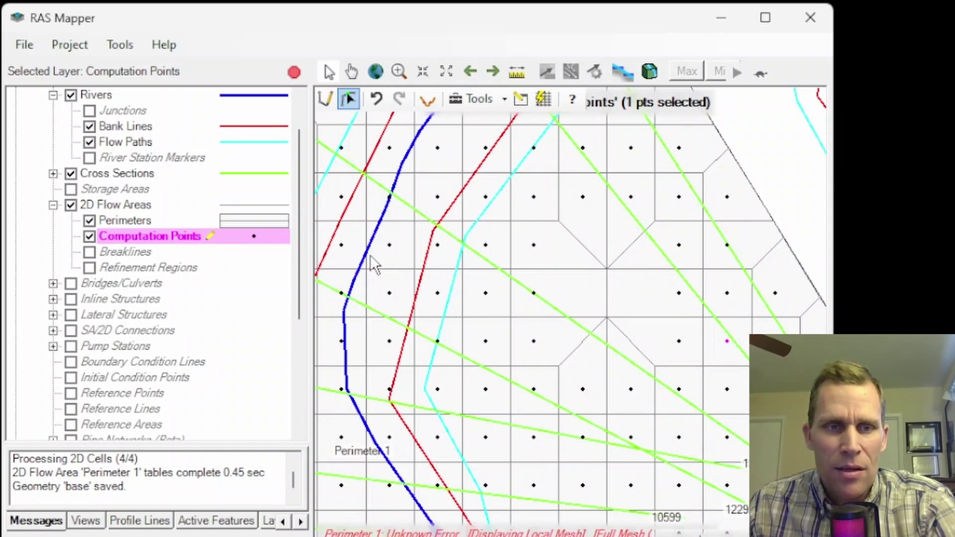
# Regenerate Perimeter 1's computation points from the 2D area properties at 400 ft spacing, replacing all hand-edited points, and close the editor.
pyautogui.click(127, 220)
pyautogui.rightClick(130, 223)
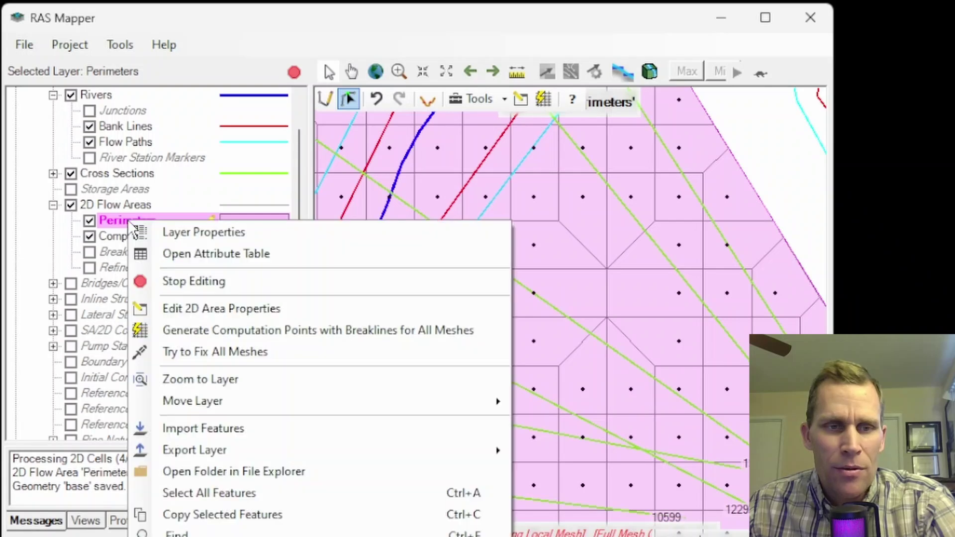
pyautogui.click(223, 308)
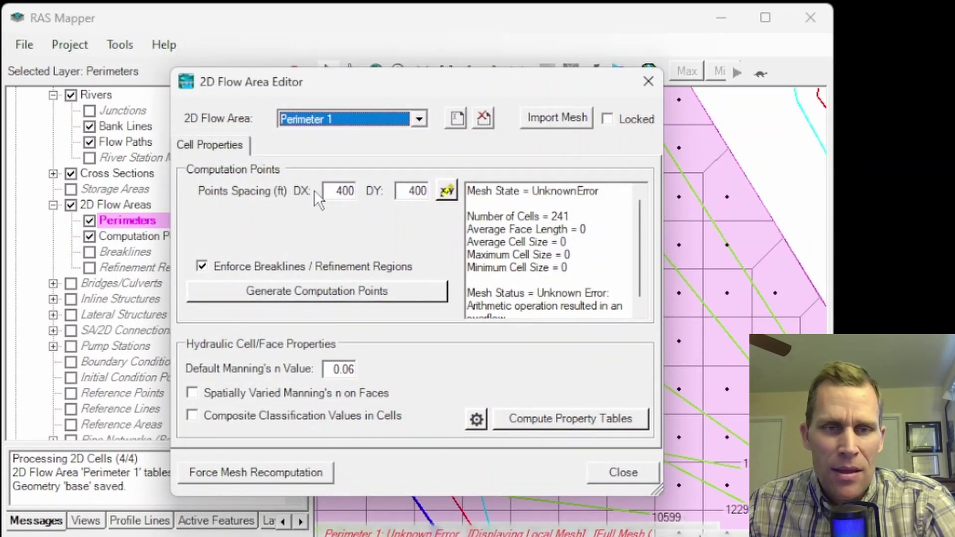
pyautogui.moveTo(326, 191); pyautogui.dragTo(370, 191)
pyautogui.doubleClick(410, 191)
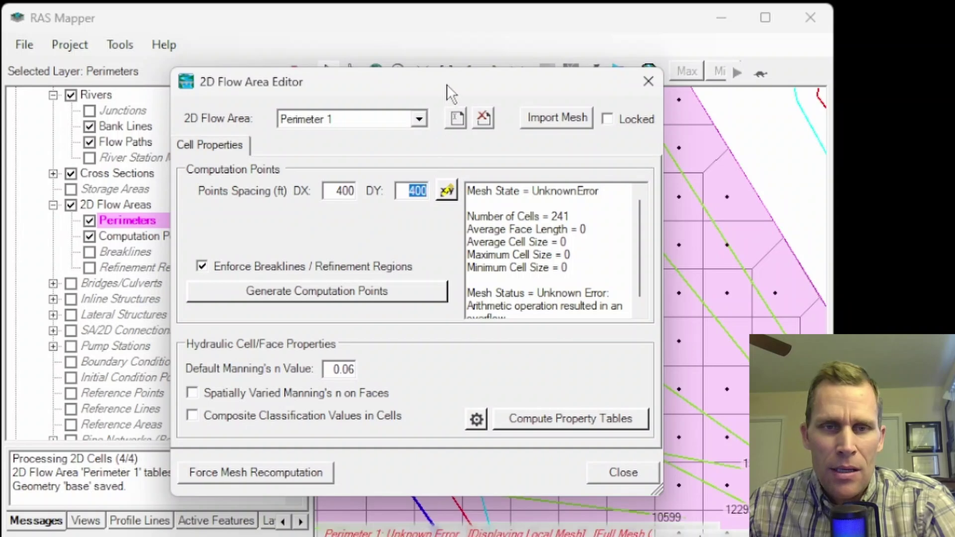
pyautogui.moveTo(448, 85); pyautogui.dragTo(954, 51)
pyautogui.moveTo(829, 50); pyautogui.dragTo(778, 47)
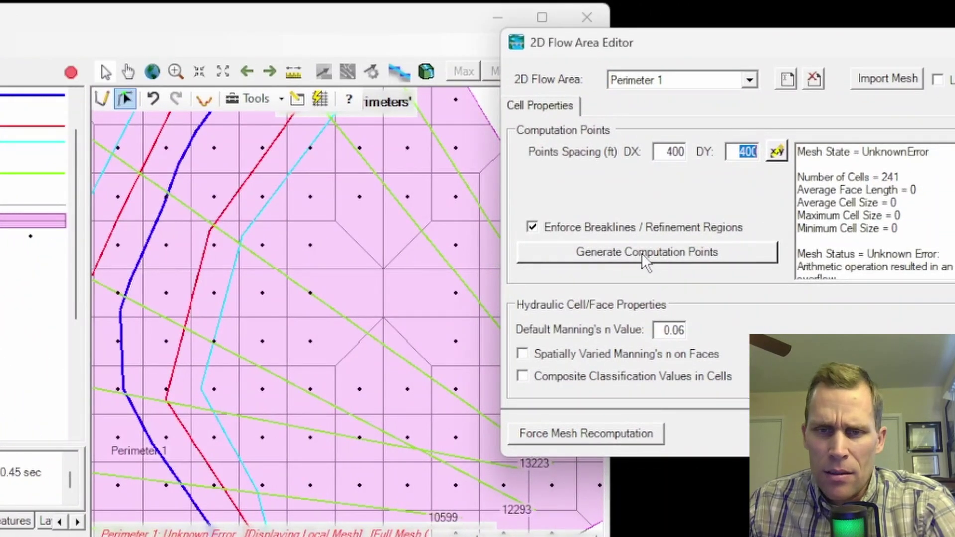
pyautogui.click(642, 252)
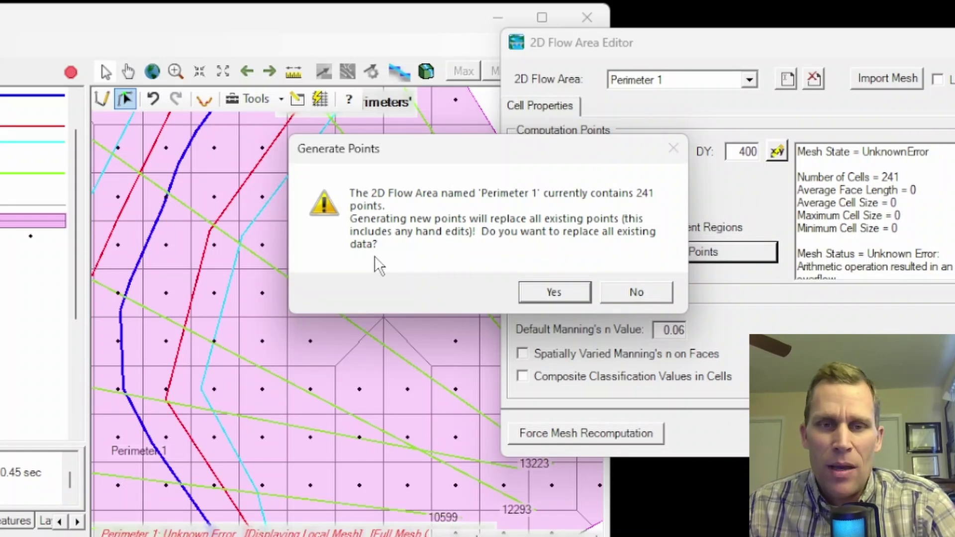
pyautogui.click(563, 291)
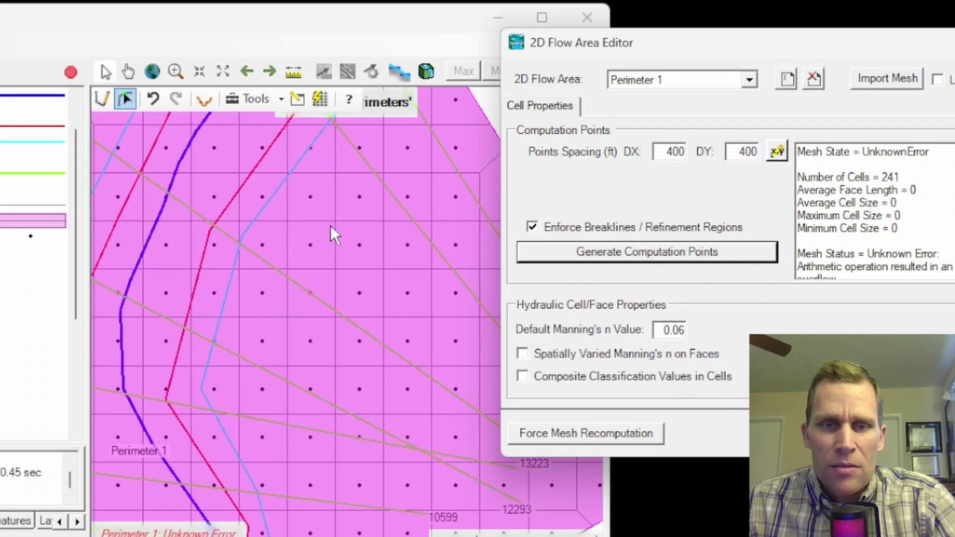
pyautogui.press('Escape')
pyautogui.scroll(2, 342, 299)
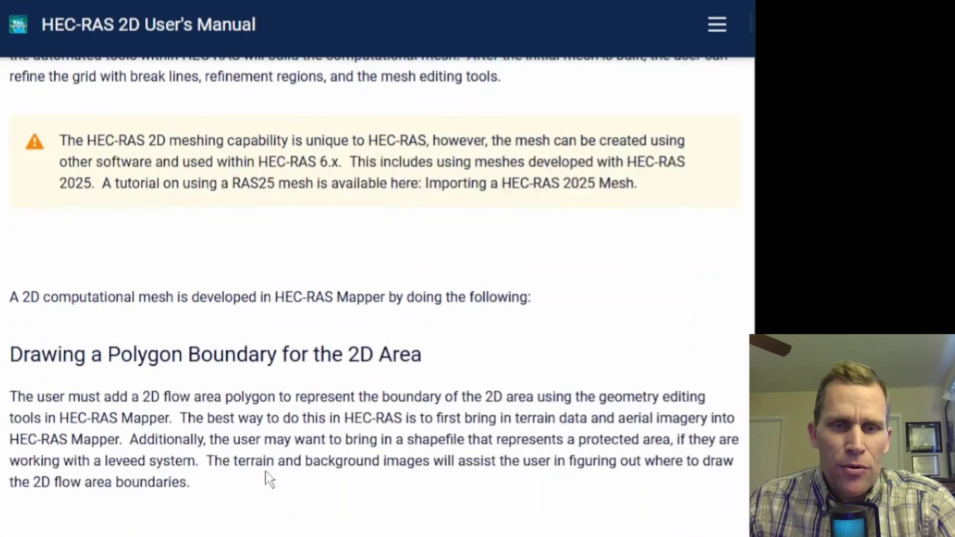
# Switch to the HEC-RAS 2D User's Manual and read the cell property definitions under Create the 2D Computational Mesh.
pyautogui.scroll(-5, 384, 263)
pyautogui.scroll(-15, 385, 260)
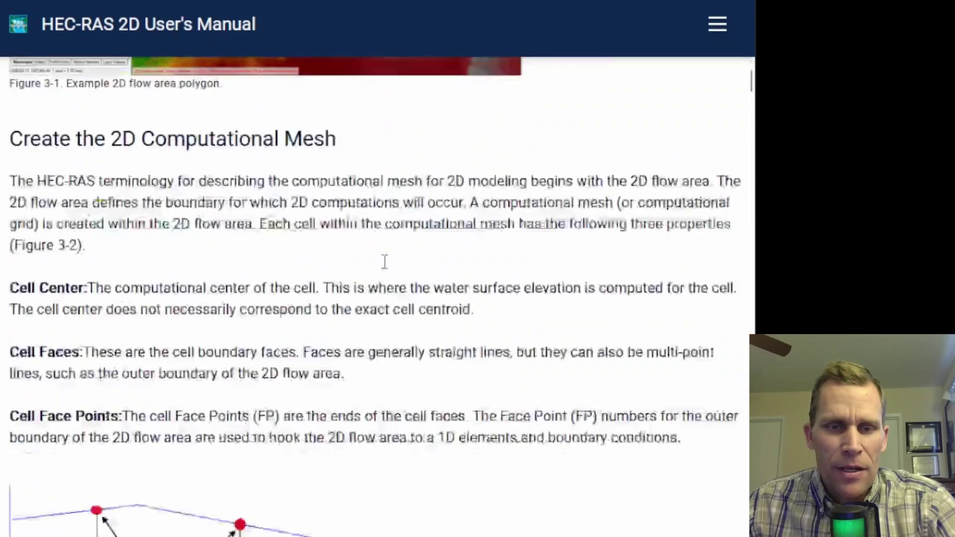
pyautogui.scroll(5, 383, 262)
pyautogui.scroll(3, 384, 261)
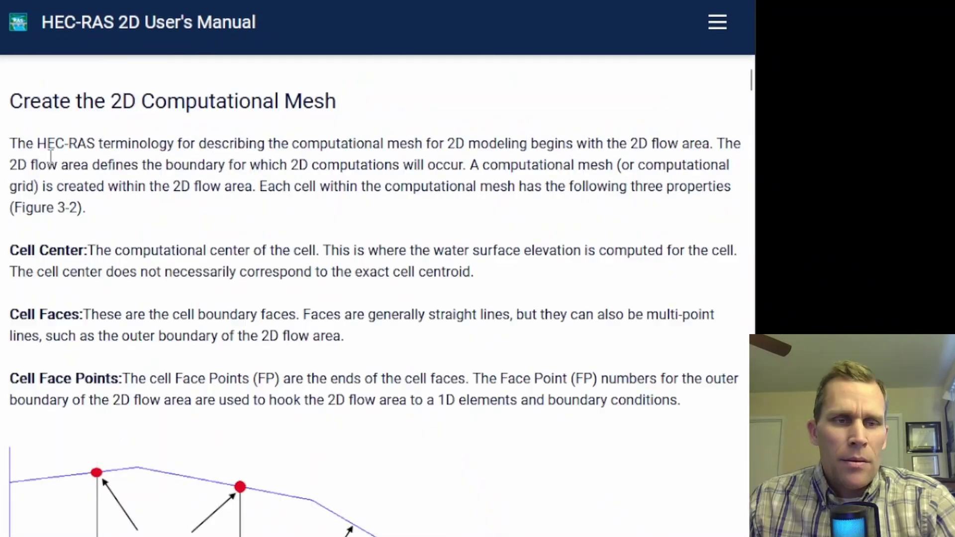
pyautogui.moveTo(7, 223); pyautogui.dragTo(87, 204)
pyautogui.moveTo(11, 254); pyautogui.dragTo(84, 256)
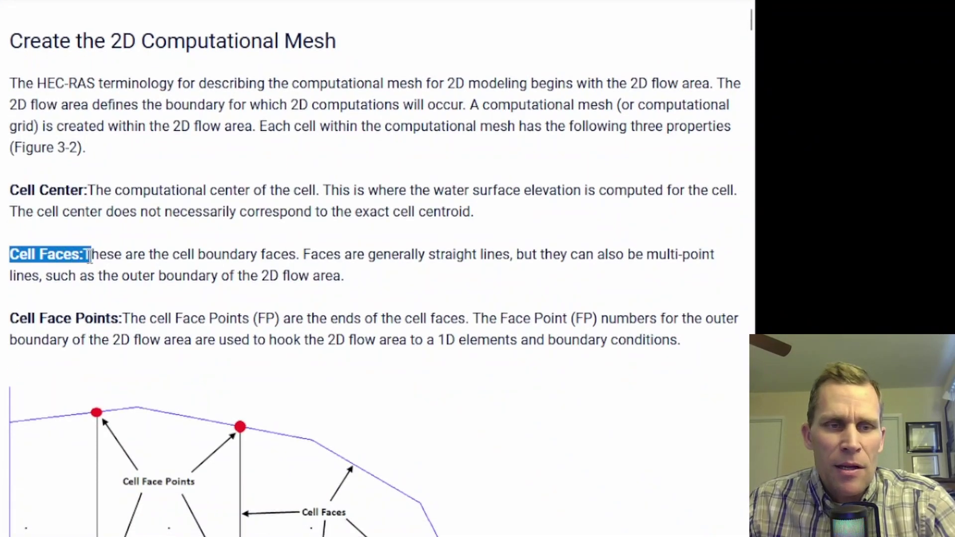
pyautogui.moveTo(10, 318); pyautogui.dragTo(120, 319)
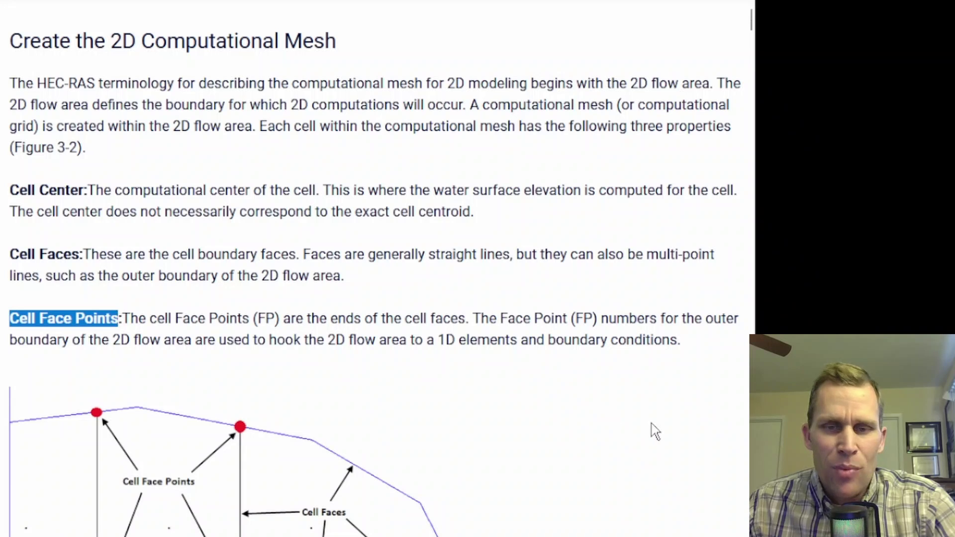
# Examine the diagram of cell centers, faces and face points, and highlight the water surface elevation wording in the Cell Center definition.
pyautogui.middleClick(672, 425)
pyautogui.scroll(-3, 356, 486)
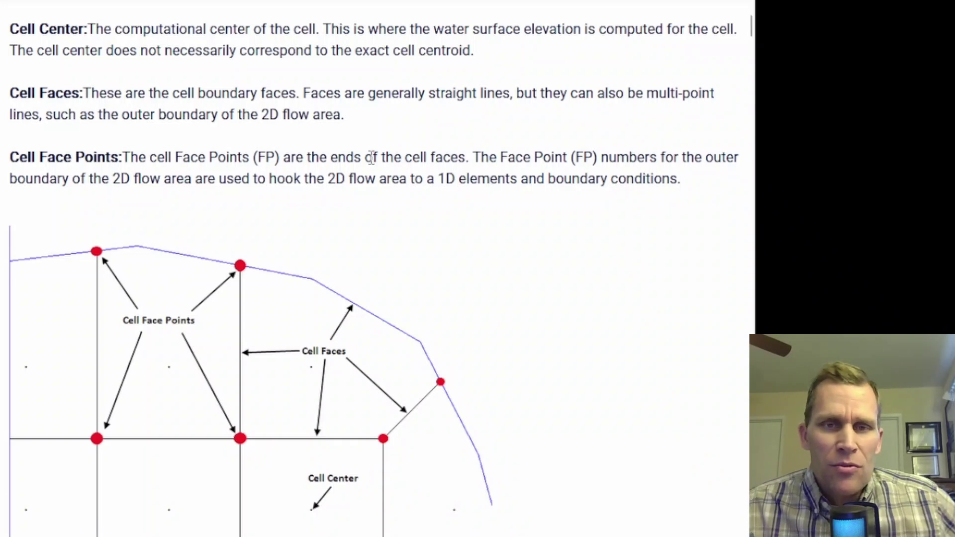
pyautogui.moveTo(442, 34); pyautogui.dragTo(692, 30)
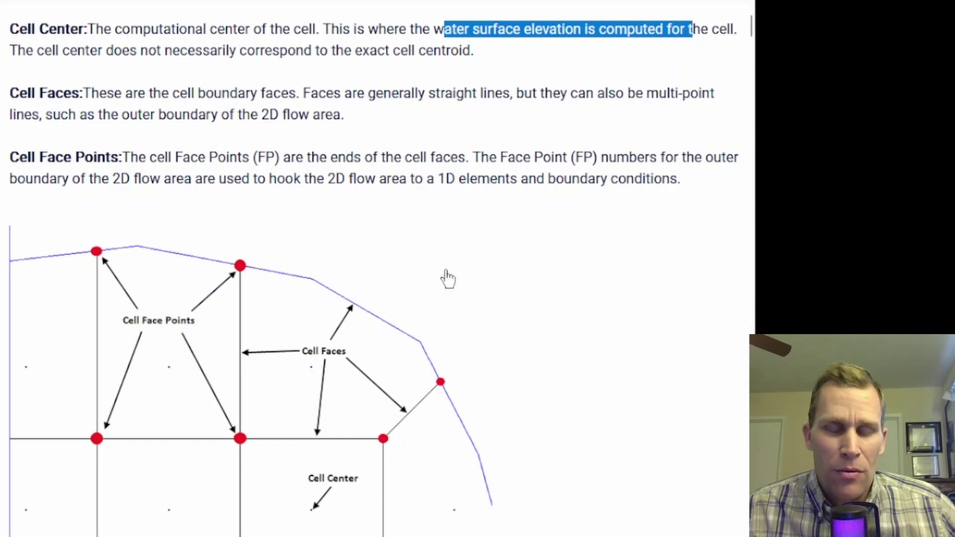
pyautogui.scroll(-1, 471, 242)
pyautogui.scroll(-1, 471, 242)
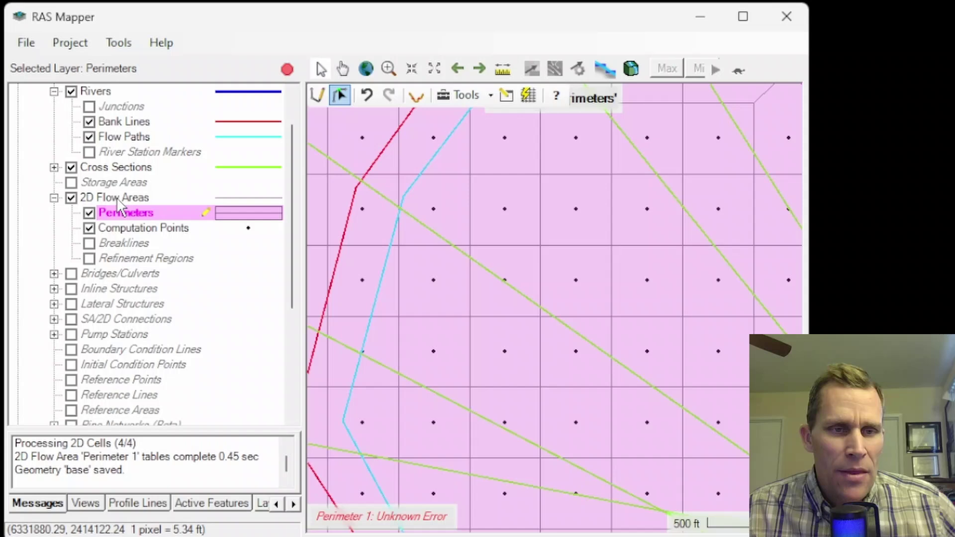
# Open the 2D Flow Area Editor for Perimeter 1 and examine the Default Manning's n Value under Hydraulic Cell/Face Properties.
pyautogui.rightClick(117, 199)
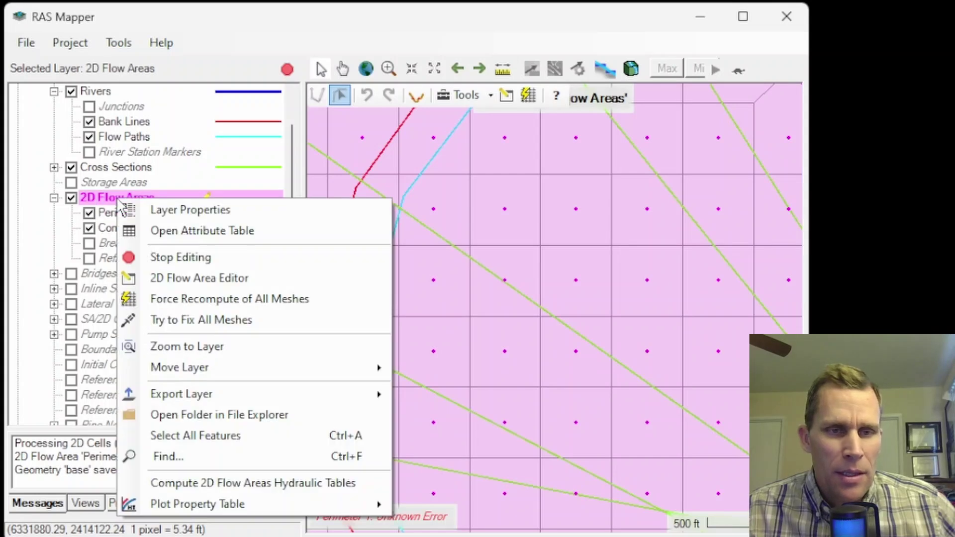
pyautogui.click(192, 278)
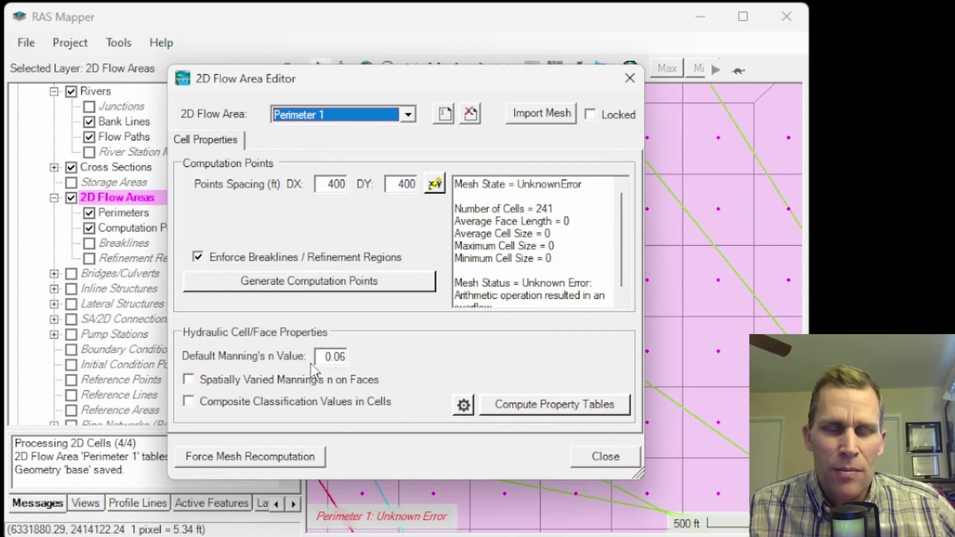
pyautogui.moveTo(321, 357); pyautogui.dragTo(357, 360)
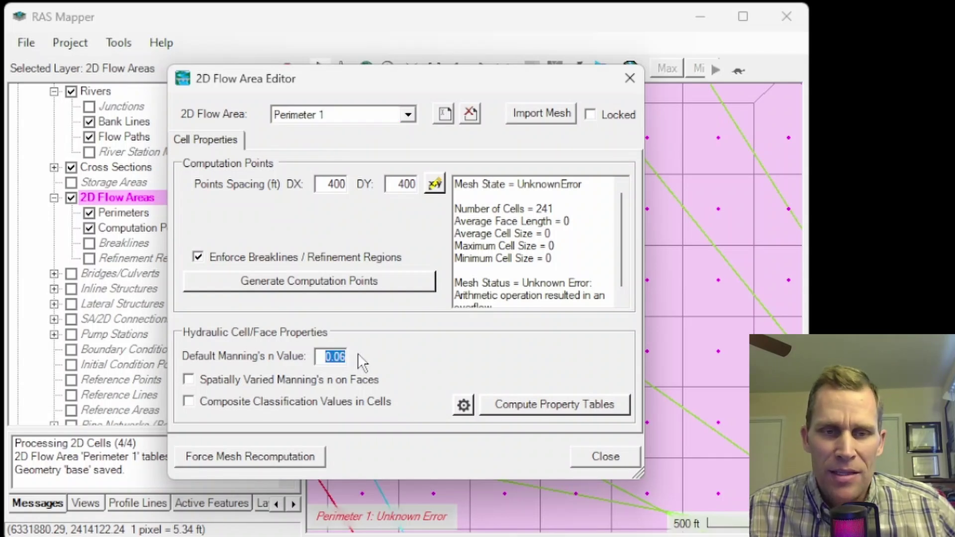
pyautogui.click(318, 357)
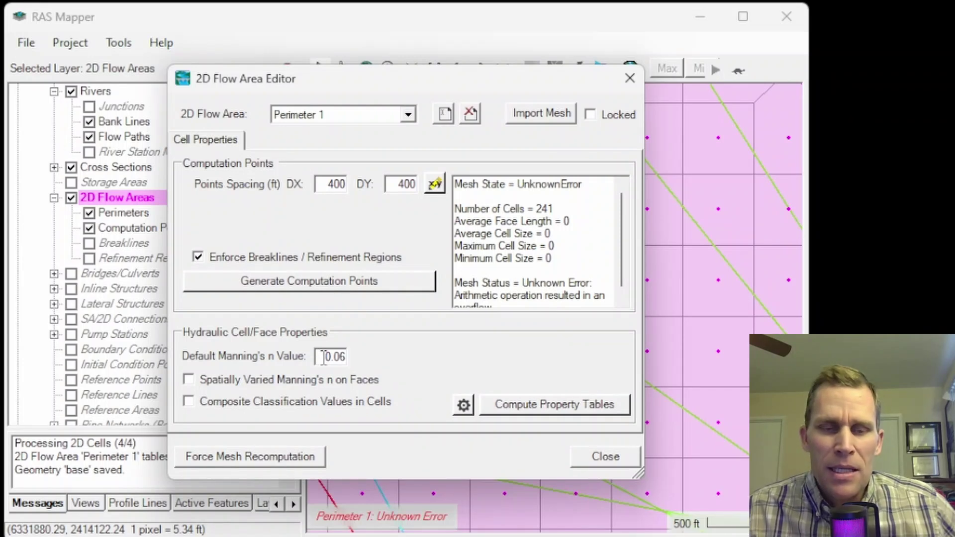
pyautogui.moveTo(323, 357); pyautogui.dragTo(348, 358)
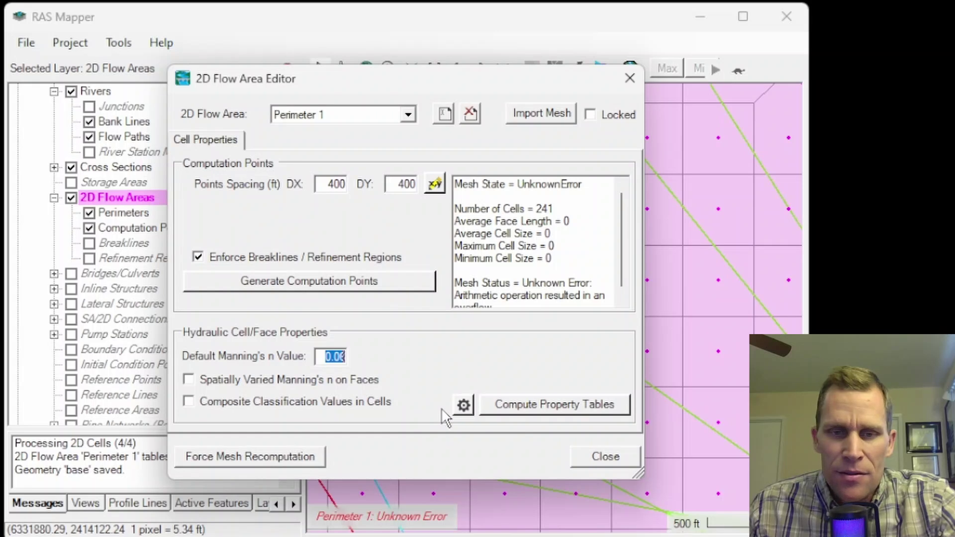
# Open Perimeter 1's Hydraulic Property Table Tolerances and compare the cell volume and minimum area settings with their definitions in the user's manual.
pyautogui.click(481, 397)
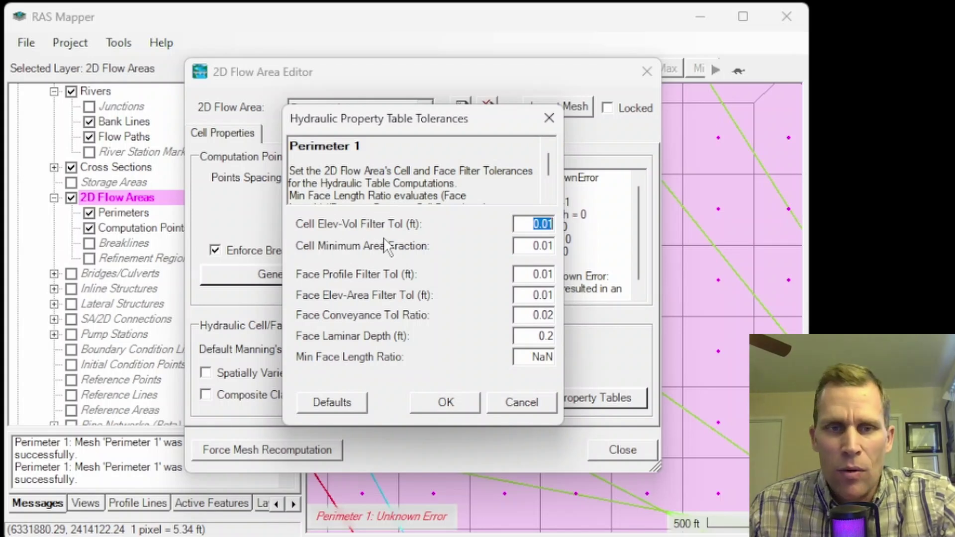
pyautogui.hotkey('alt', 'Tab')
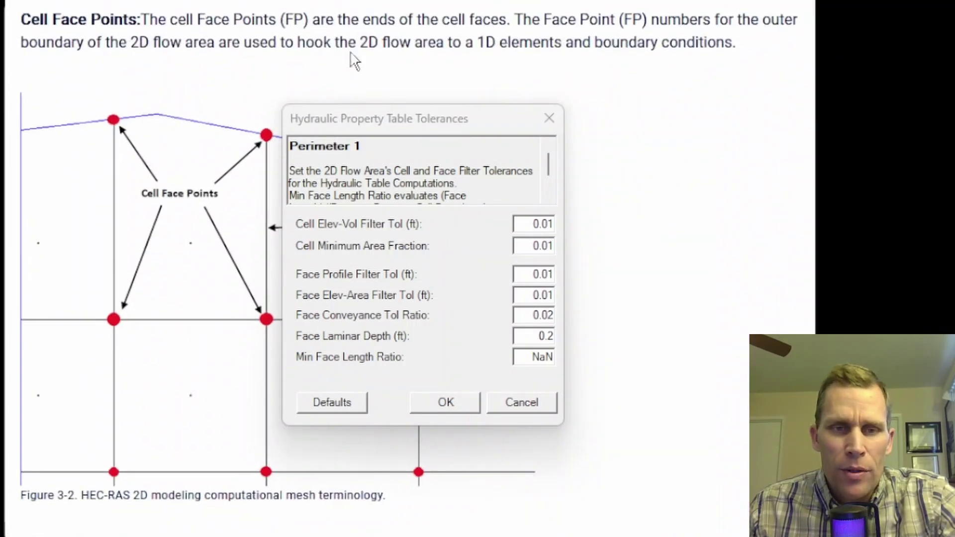
pyautogui.scroll(-20, 631, 117)
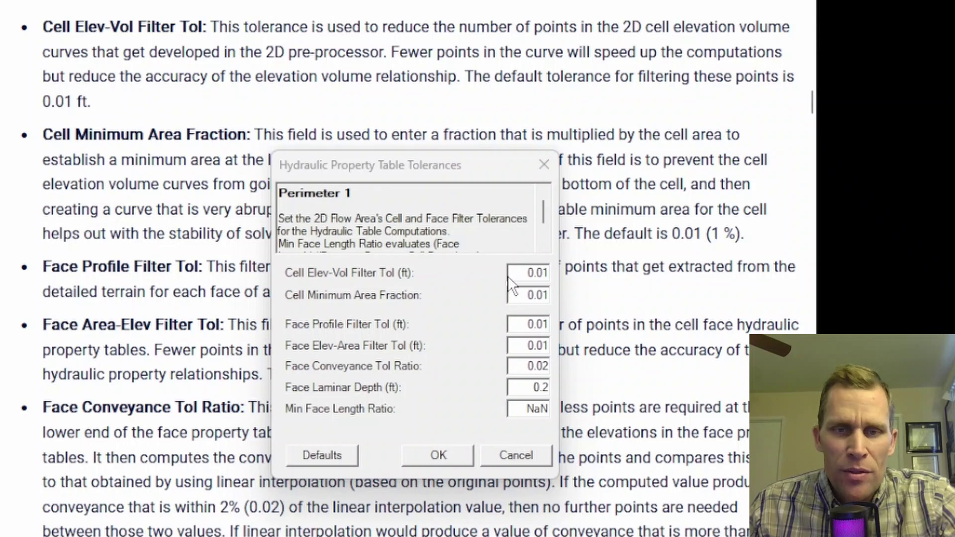
pyautogui.doubleClick(525, 275)
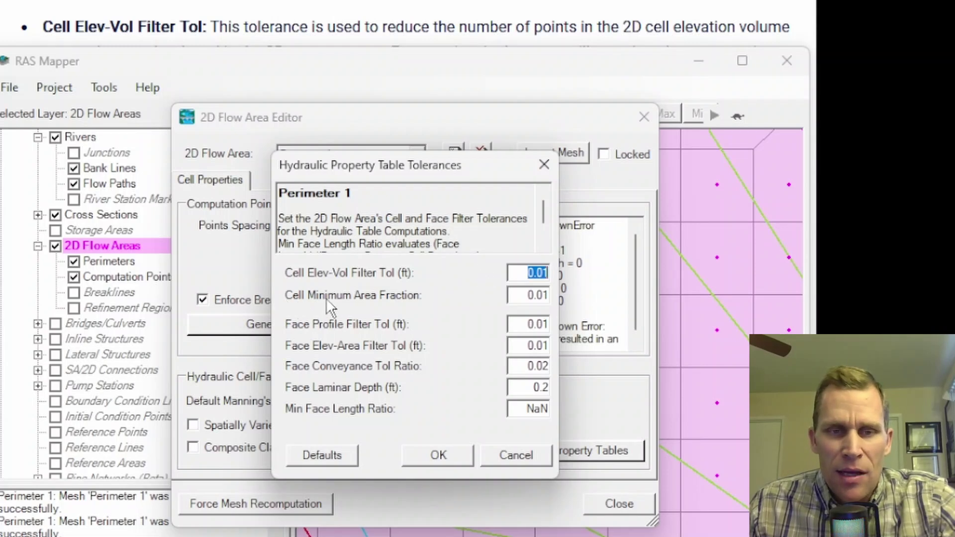
pyautogui.click(517, 295)
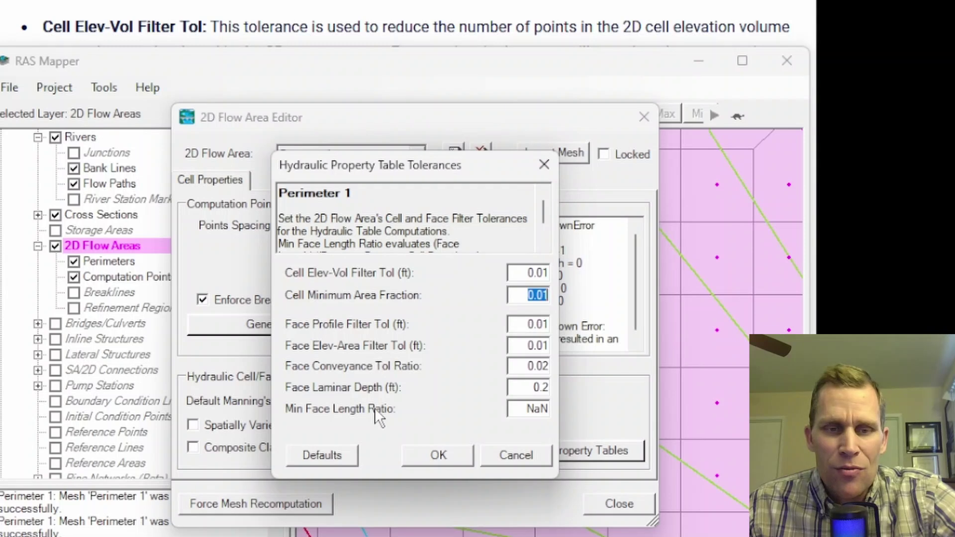
# Restore the default hydraulic property table tolerances for Perimeter 1, accept them, and close the 2D Flow Area Editor.
pyautogui.click(331, 453)
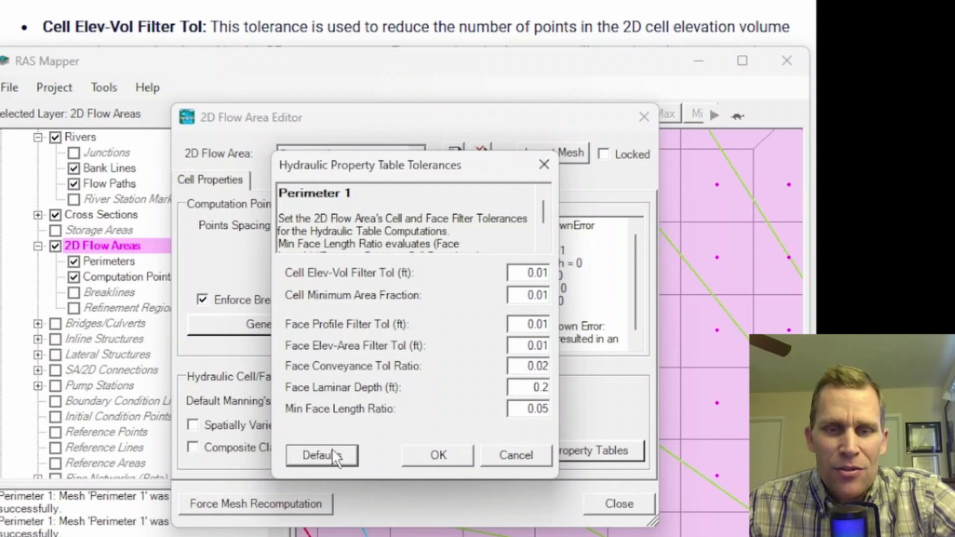
pyautogui.click(437, 453)
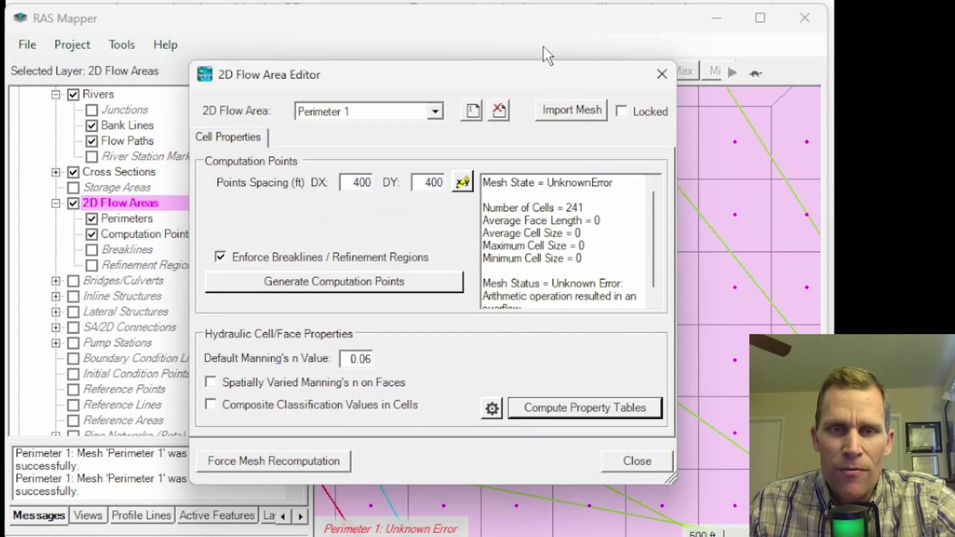
pyautogui.moveTo(581, 83); pyautogui.dragTo(954, 21)
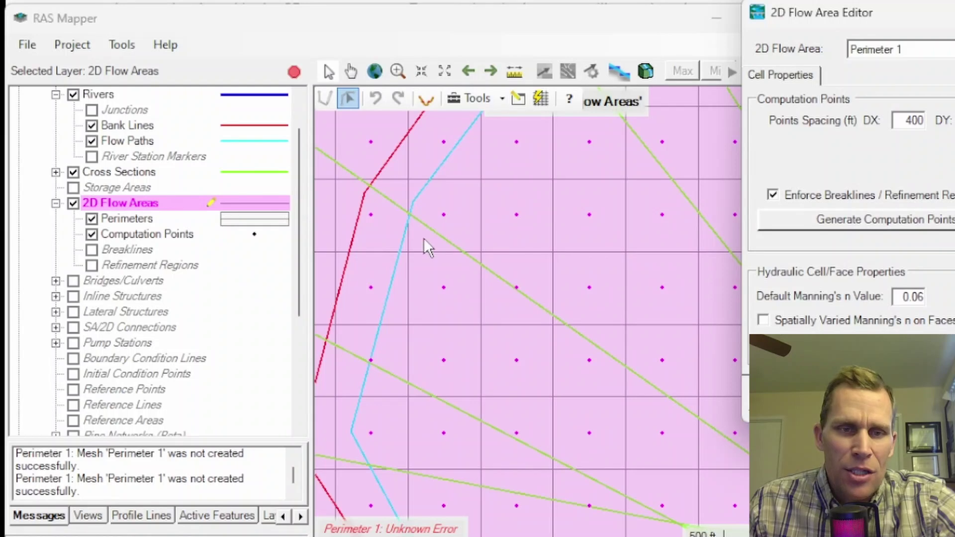
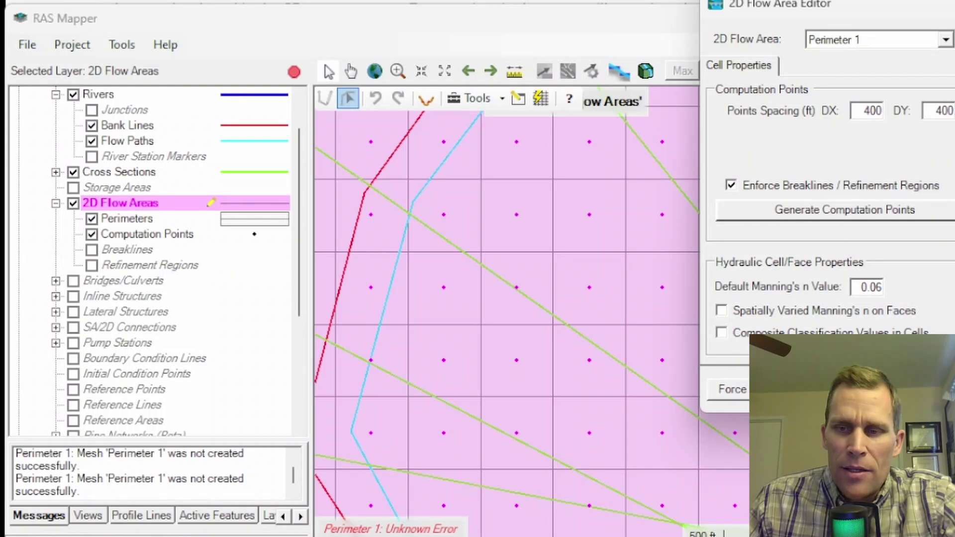
pyautogui.click(945, 4)
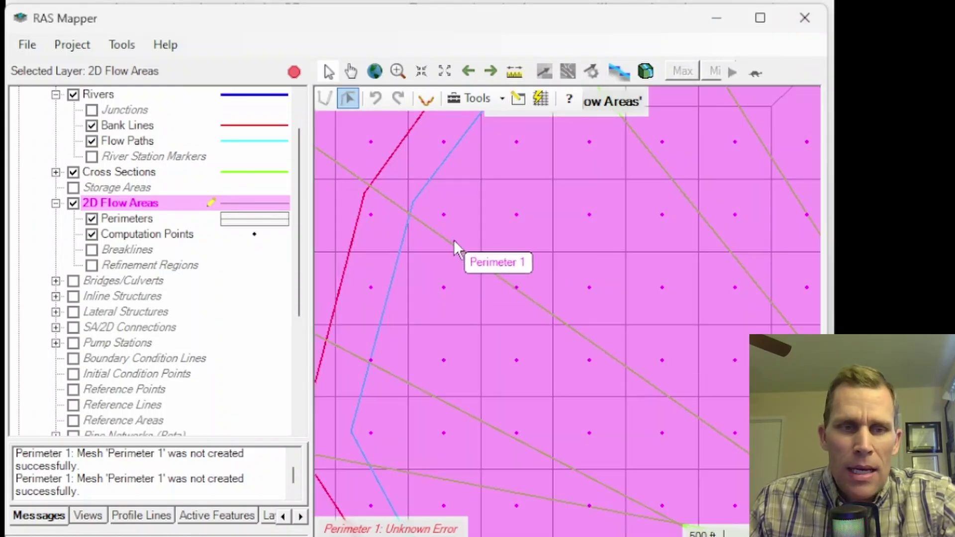
# Display the Breaklines and Refinement Regions layers of the 2D flow areas and make Breaklines the active editing layer.
pyautogui.scroll(-2, 453, 239)
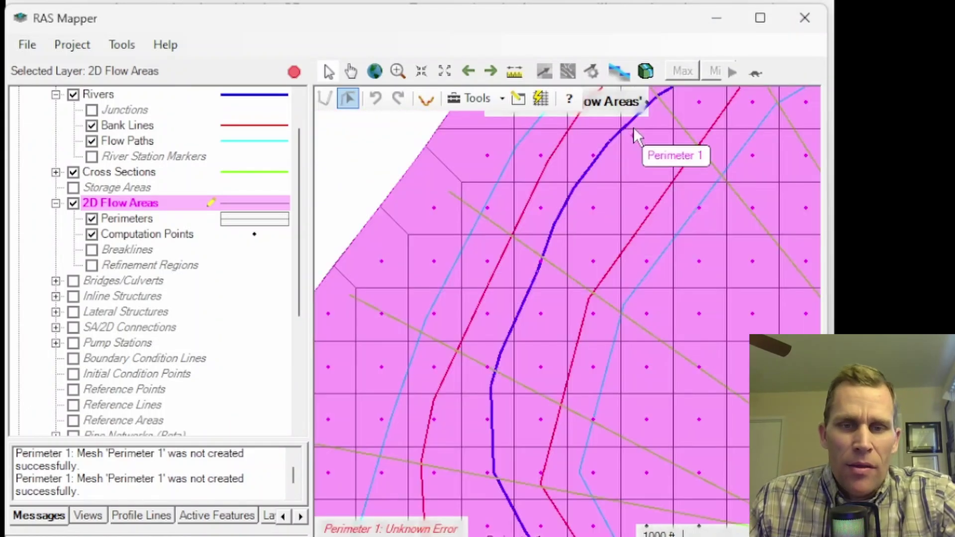
pyautogui.scroll(-2, 541, 271)
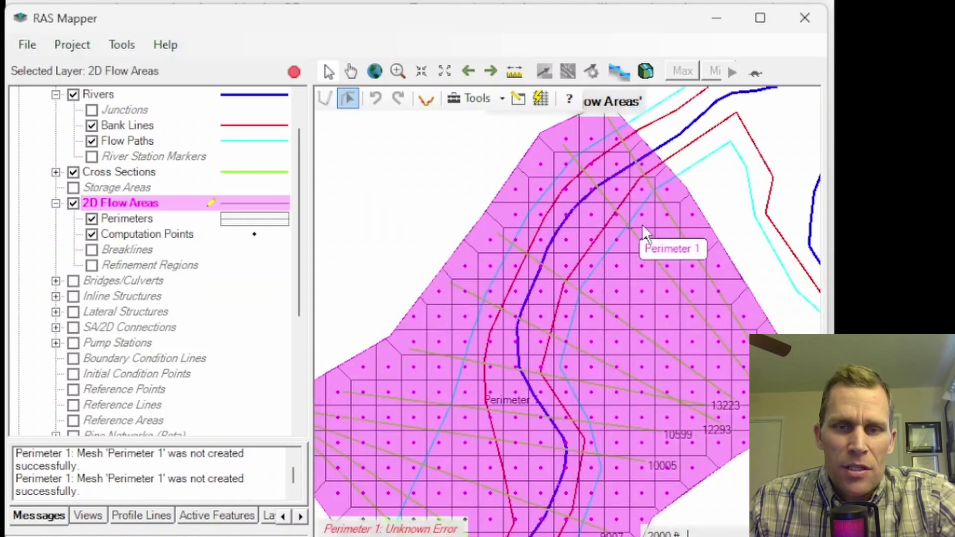
pyautogui.moveTo(584, 263); pyautogui.dragTo(609, 204)
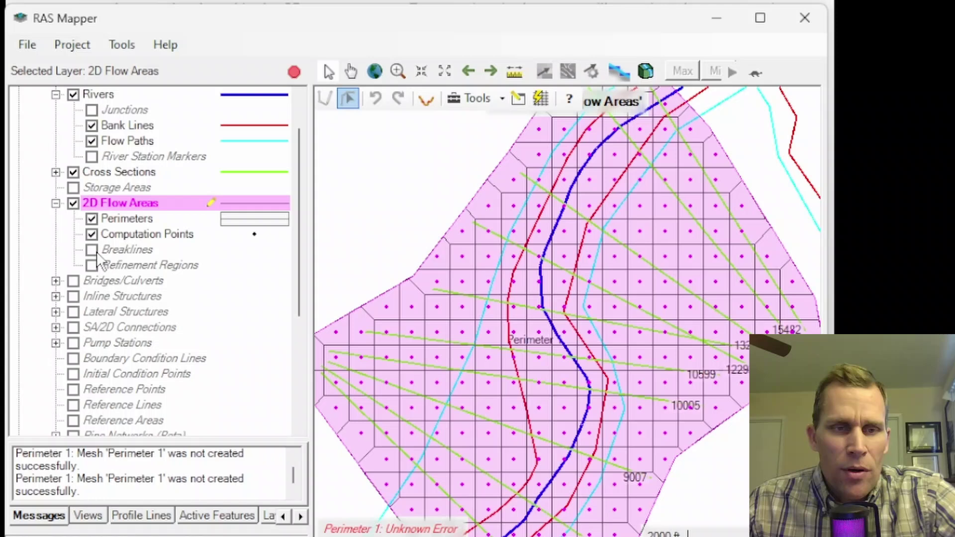
pyautogui.click(92, 250)
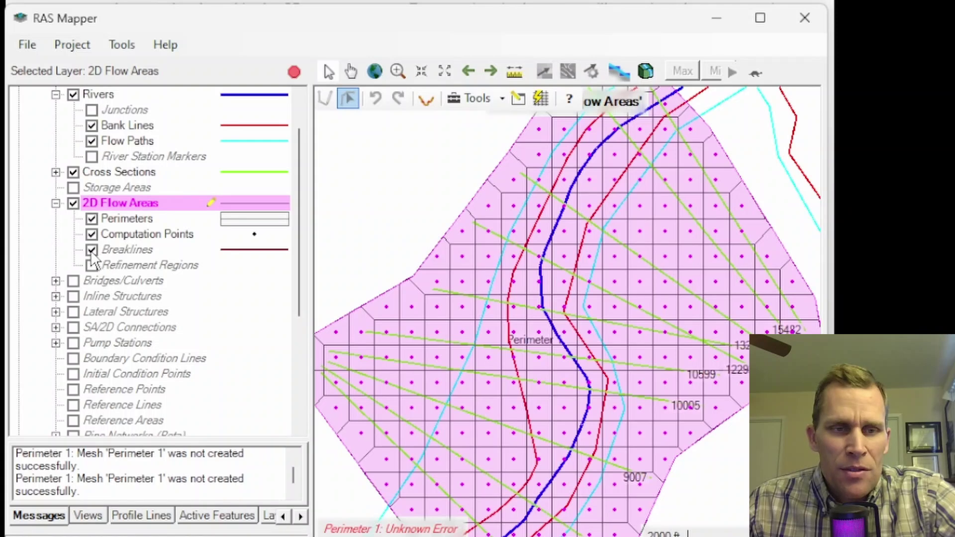
pyautogui.click(91, 264)
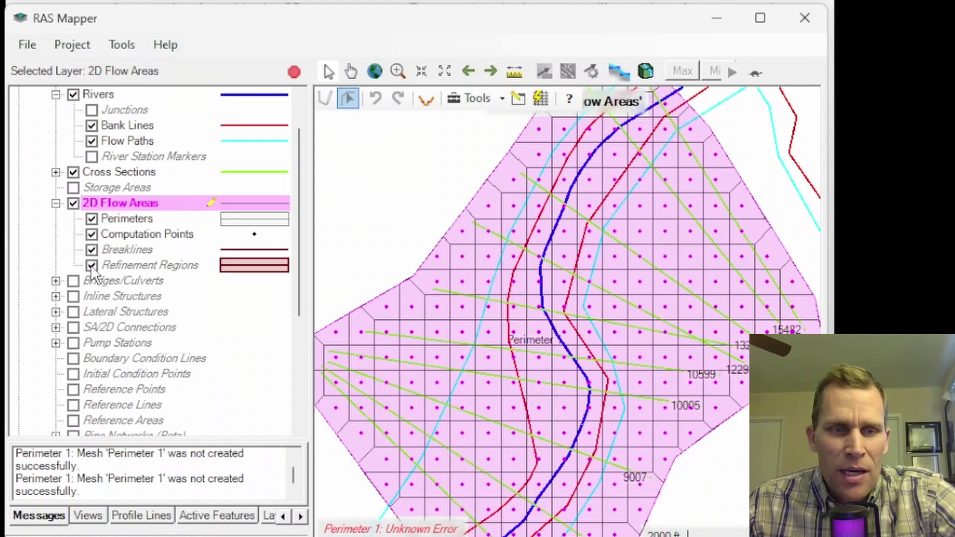
pyautogui.click(123, 250)
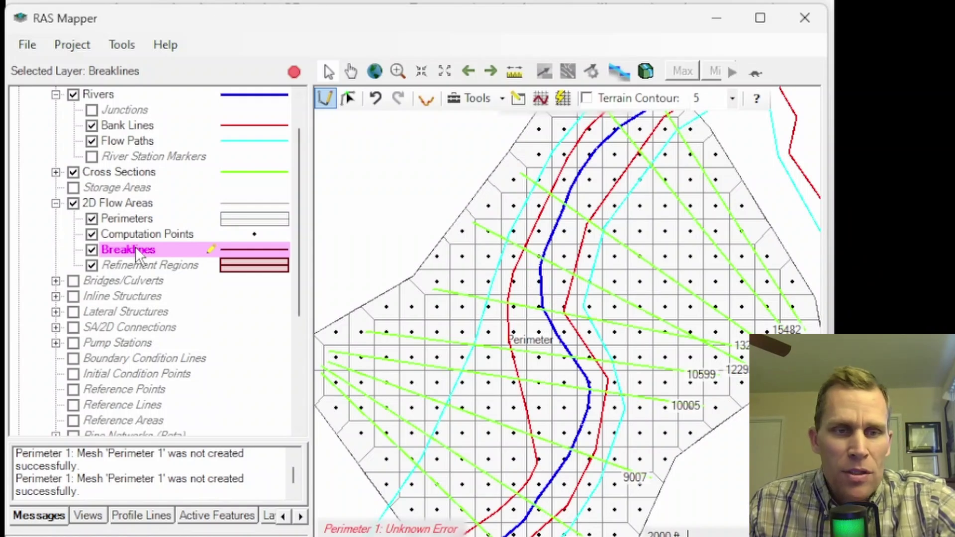
pyautogui.click(126, 264)
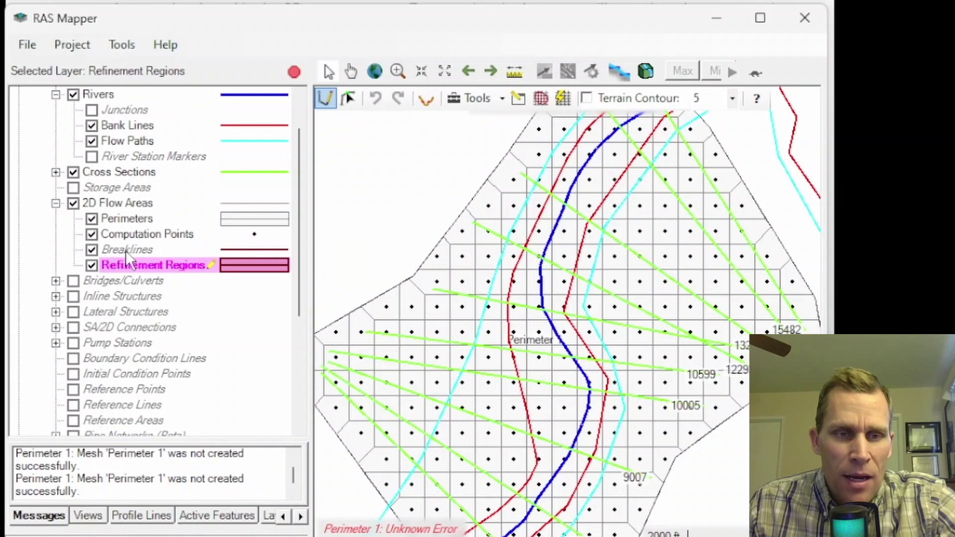
pyautogui.click(127, 249)
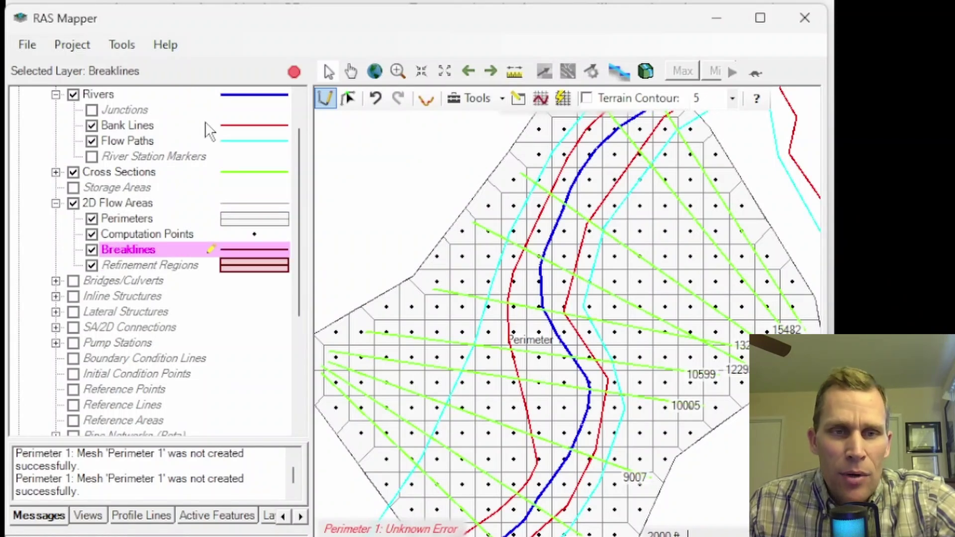
# Draw a breakline just inland of the river's west bank line, from outside the southwestern perimeter northward into the mesh, and name it Breakline 1.
pyautogui.click(328, 95)
pyautogui.moveTo(466, 479); pyautogui.dragTo(482, 254)
pyautogui.scroll(3, 488, 333)
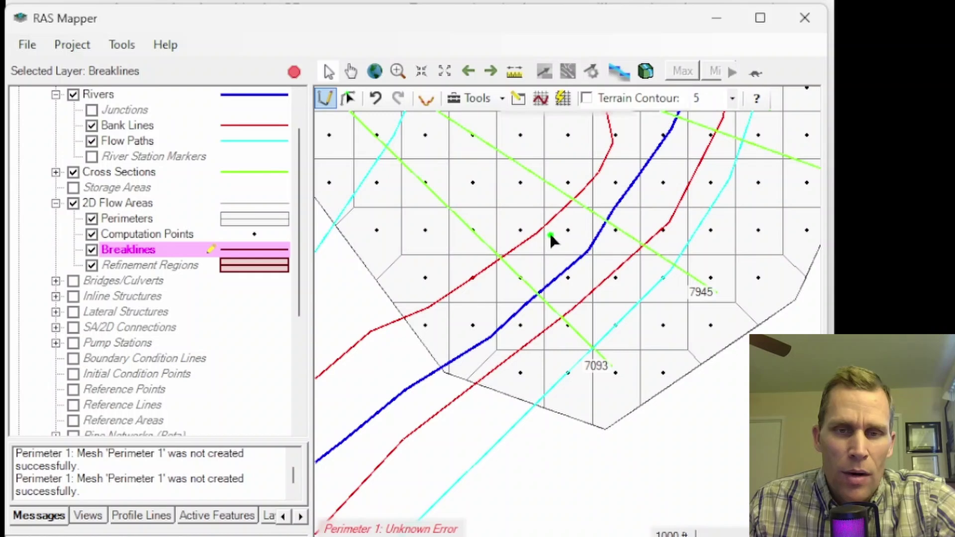
pyautogui.moveTo(550, 234); pyautogui.dragTo(526, 357)
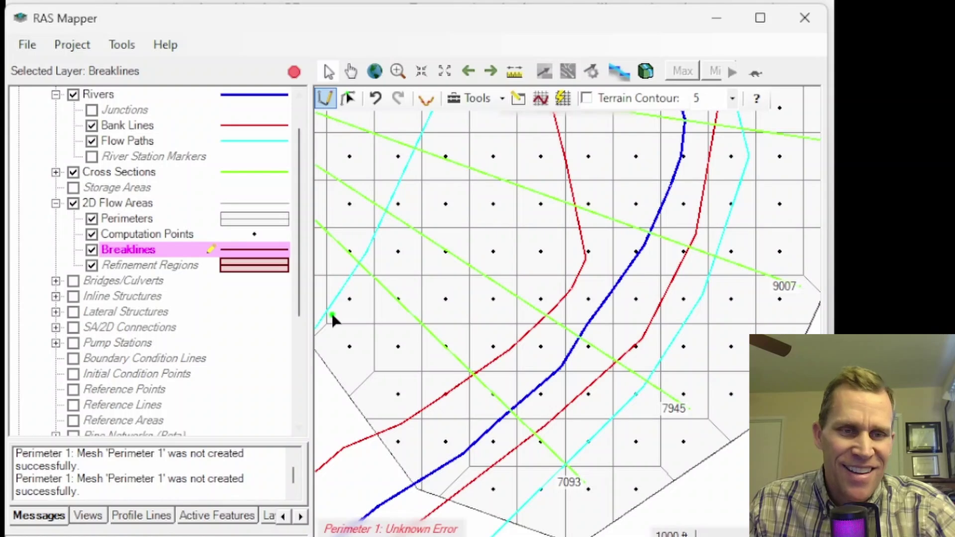
pyautogui.click(359, 432)
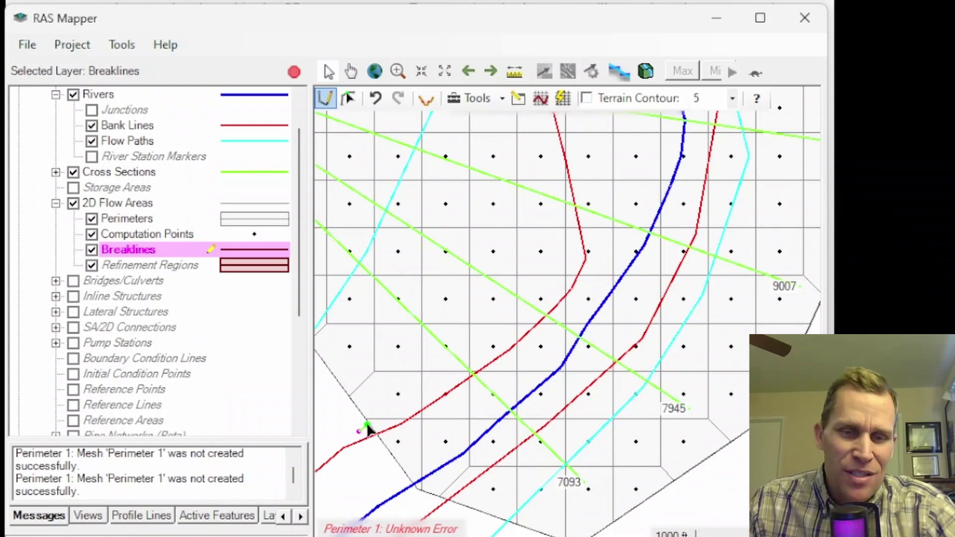
pyautogui.click(450, 381)
pyautogui.click(528, 320)
pyautogui.click(573, 262)
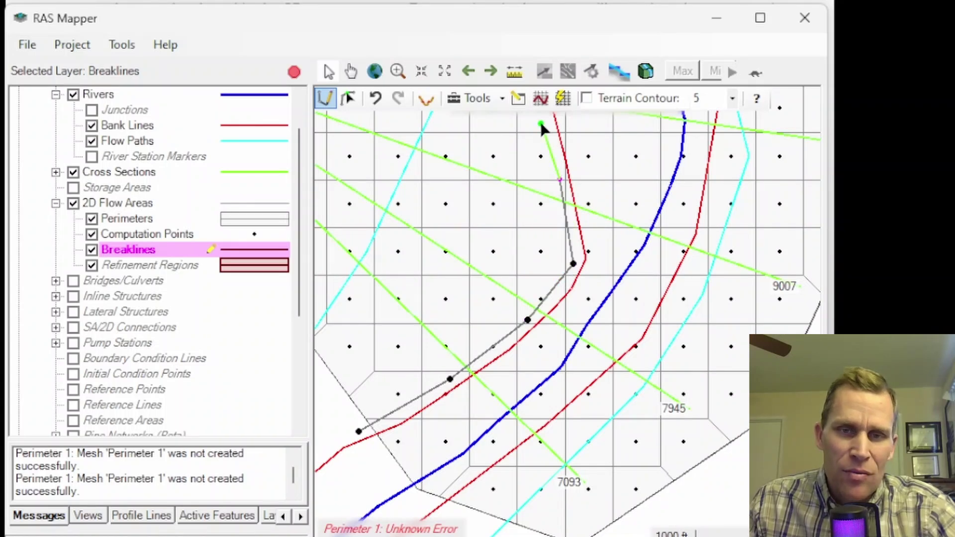
pyautogui.doubleClick(545, 124)
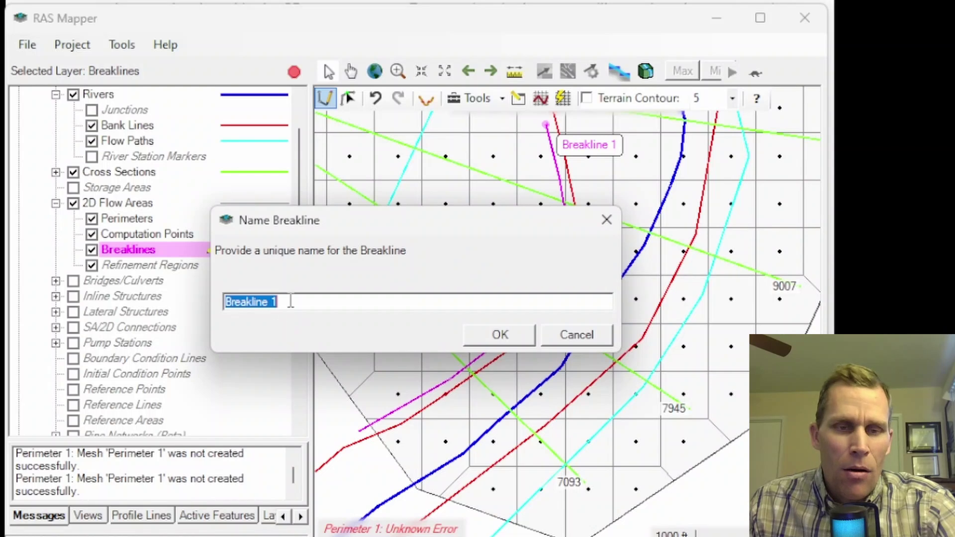
pyautogui.click(501, 334)
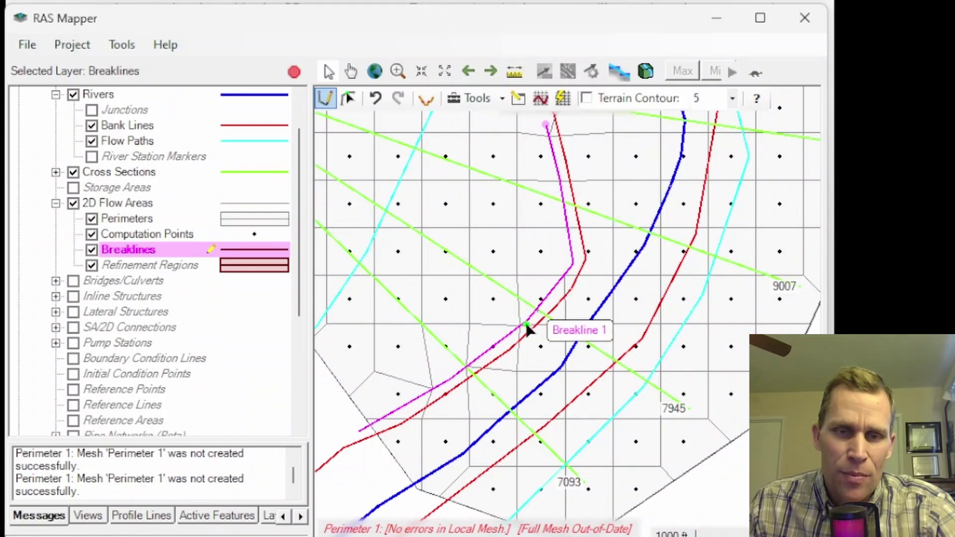
# Hide the Bank Lines, Flow Paths, Rivers and Cross Sections layers to inspect the mesh cells along Breakline 1.
pyautogui.scroll(1, 413, 422)
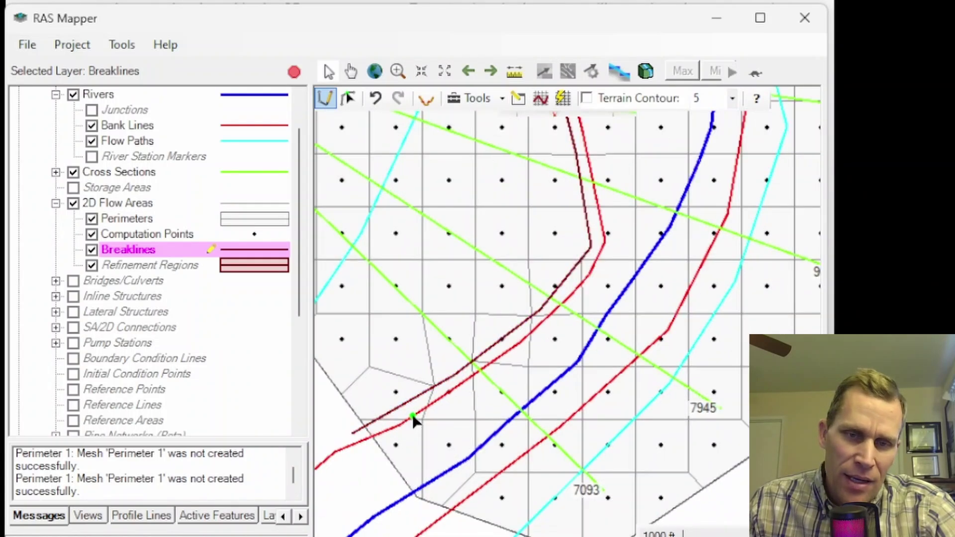
pyautogui.click(92, 126)
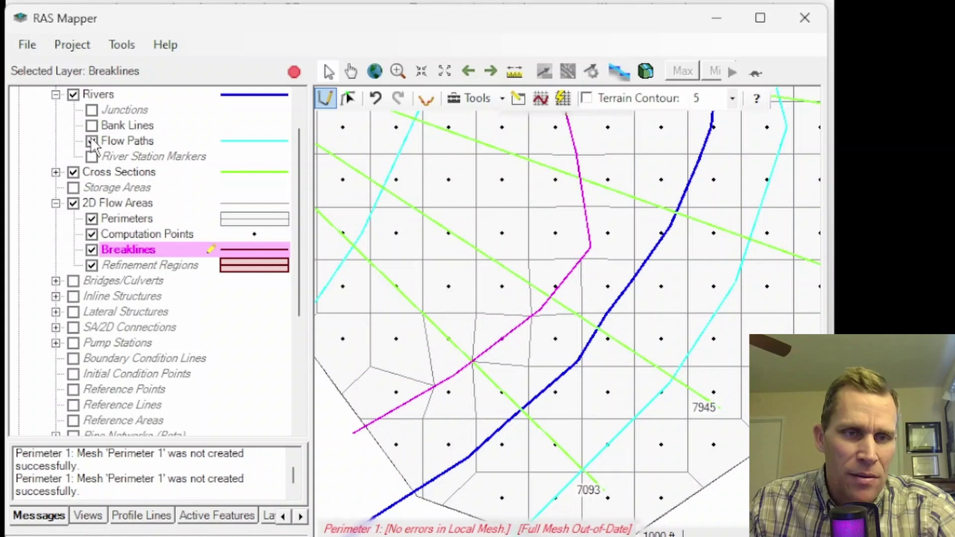
pyautogui.click(92, 142)
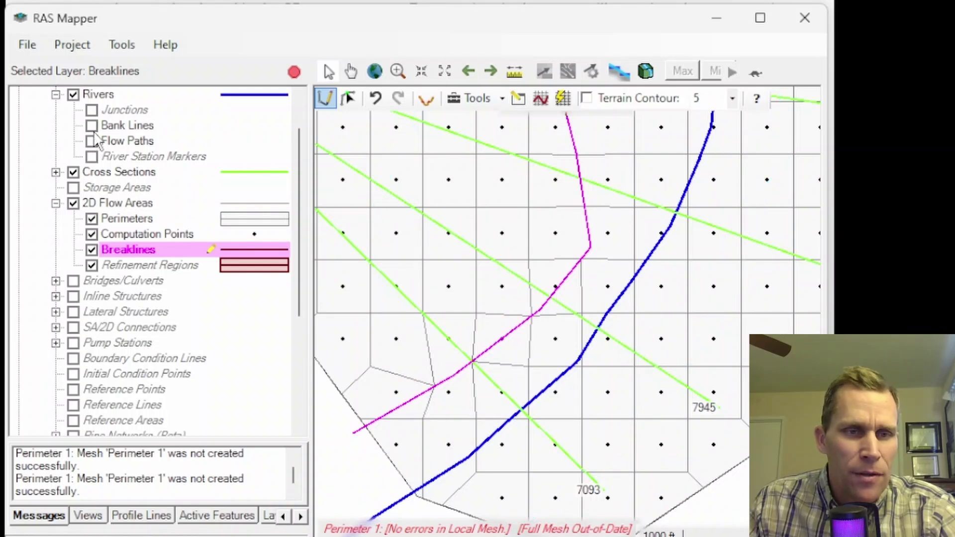
pyautogui.click(74, 95)
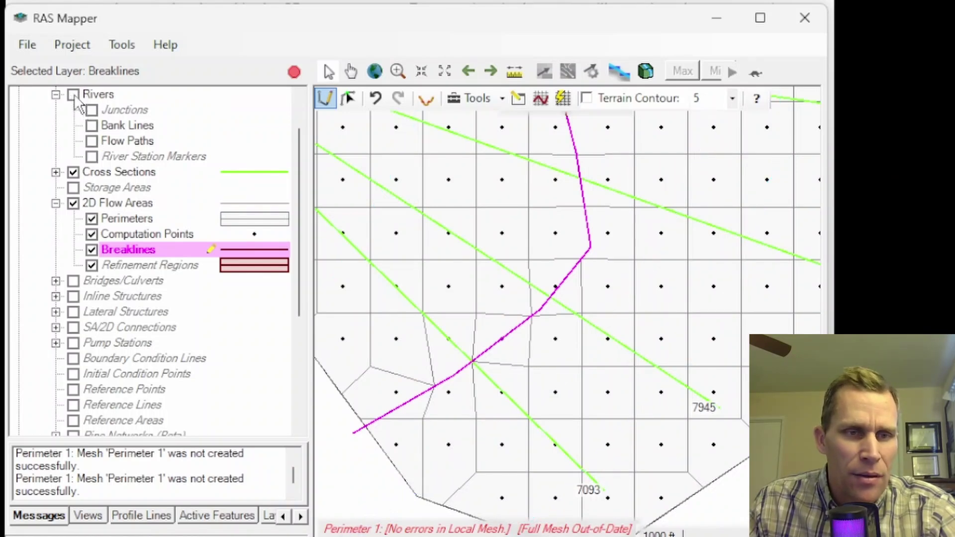
pyautogui.click(73, 172)
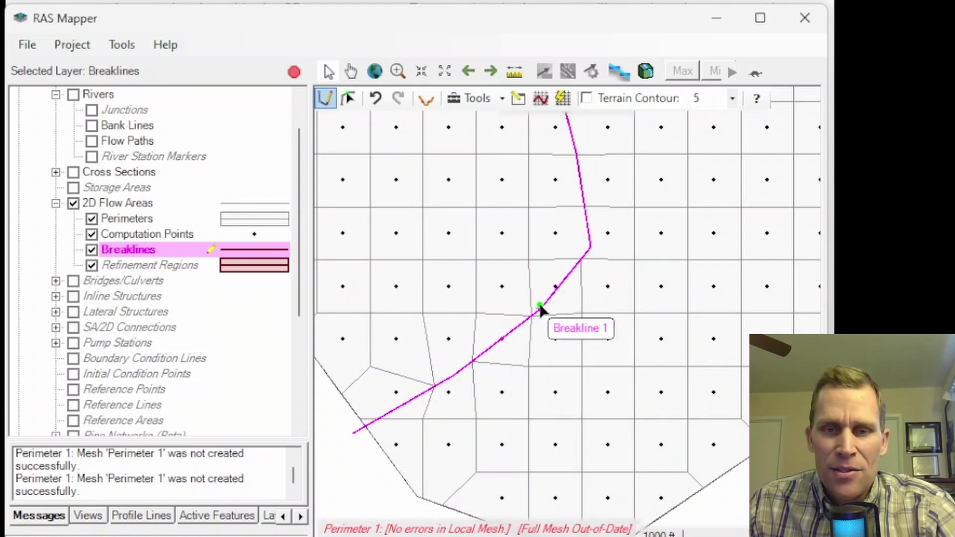
pyautogui.moveTo(635, 231); pyautogui.dragTo(650, 283)
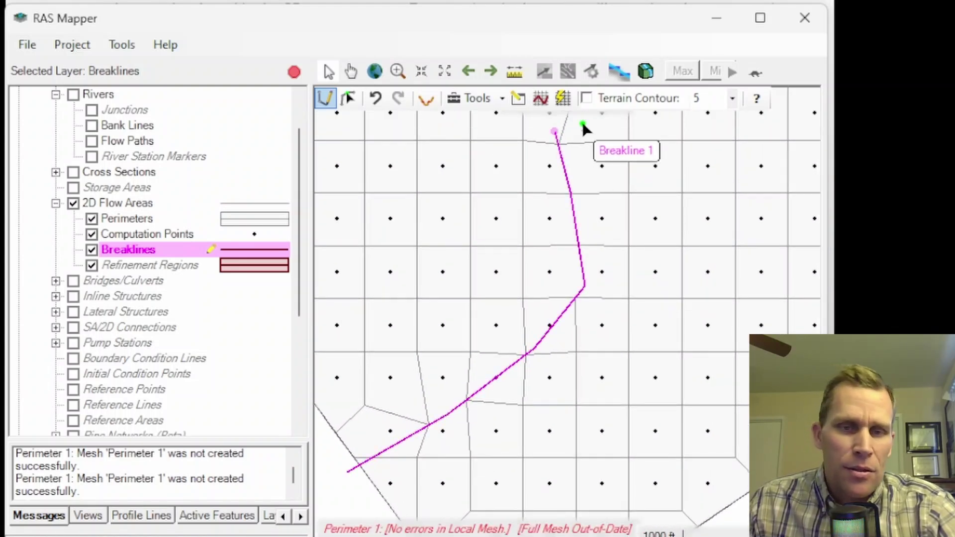
# Enforce all breaklines on the mesh so the cell faces align with Breakline 1.
pyautogui.rightClick(141, 248)
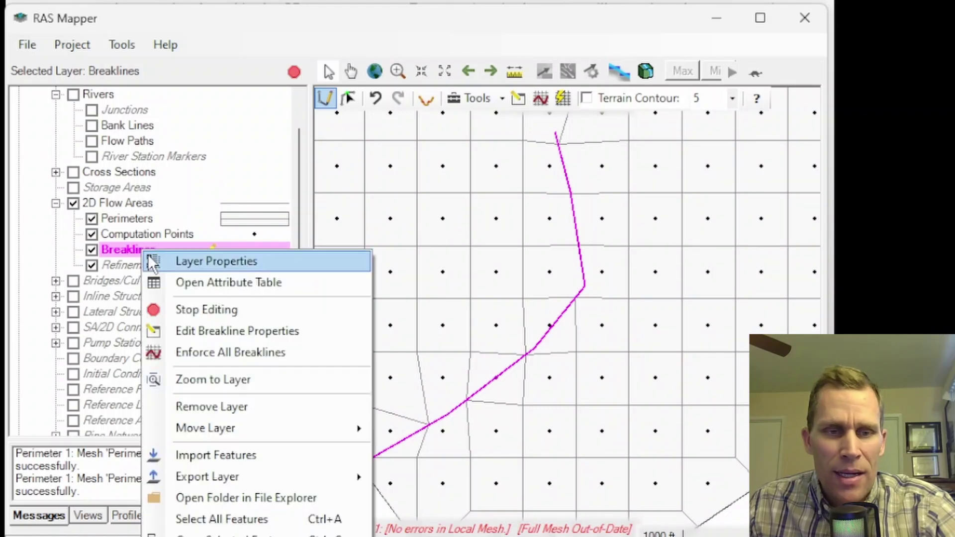
pyautogui.click(217, 352)
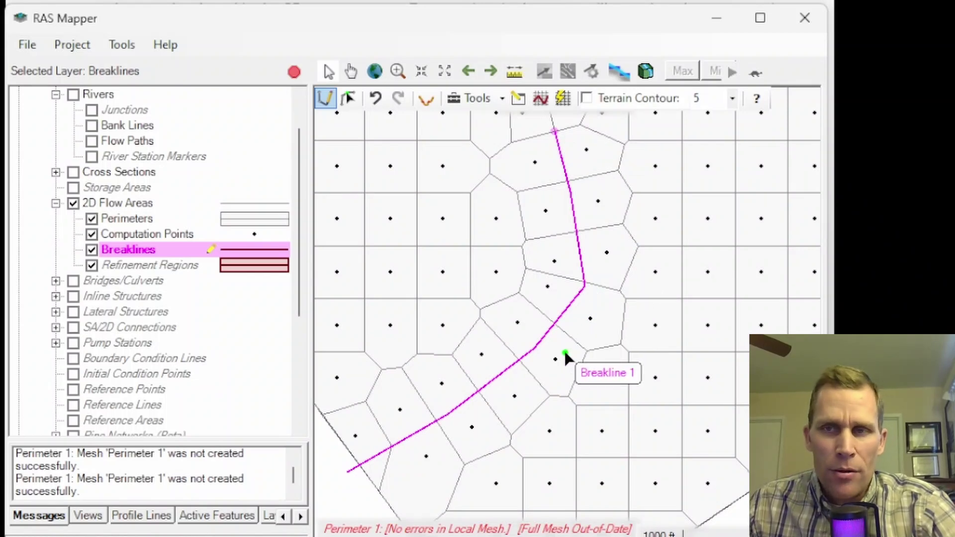
pyautogui.click(541, 99)
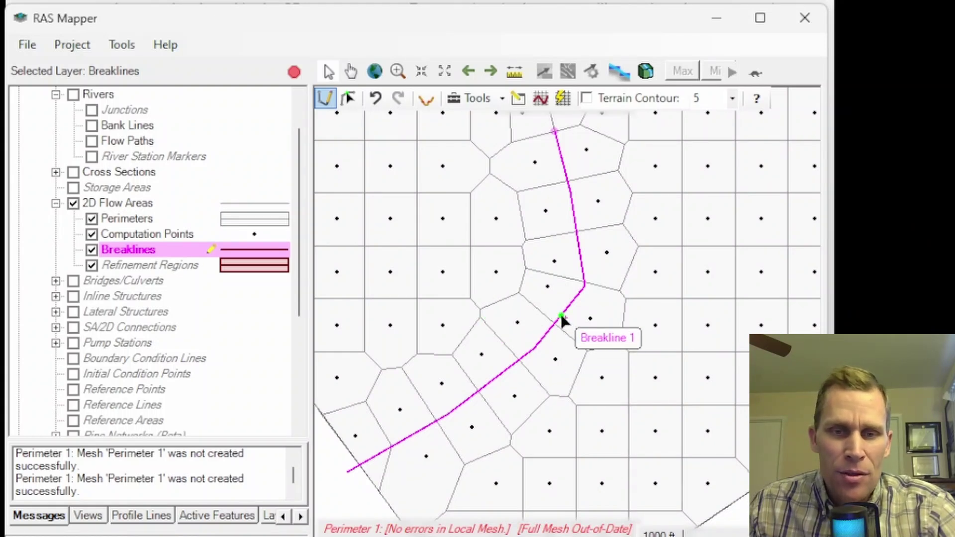
# Open the properties of Breakline 1 and look at the coordinate table for creating a new breakline without adding one.
pyautogui.click(348, 98)
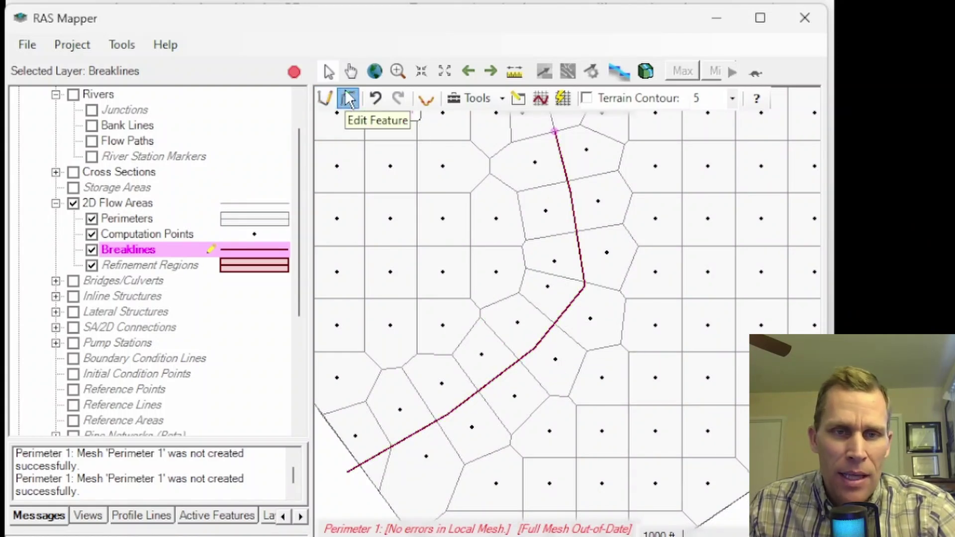
pyautogui.click(563, 309)
pyautogui.rightClick(568, 308)
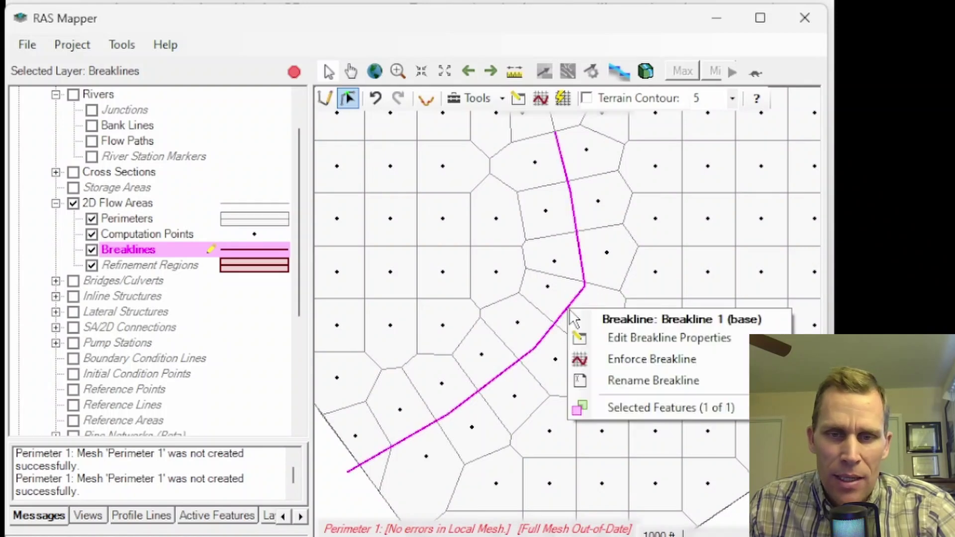
pyautogui.click(637, 339)
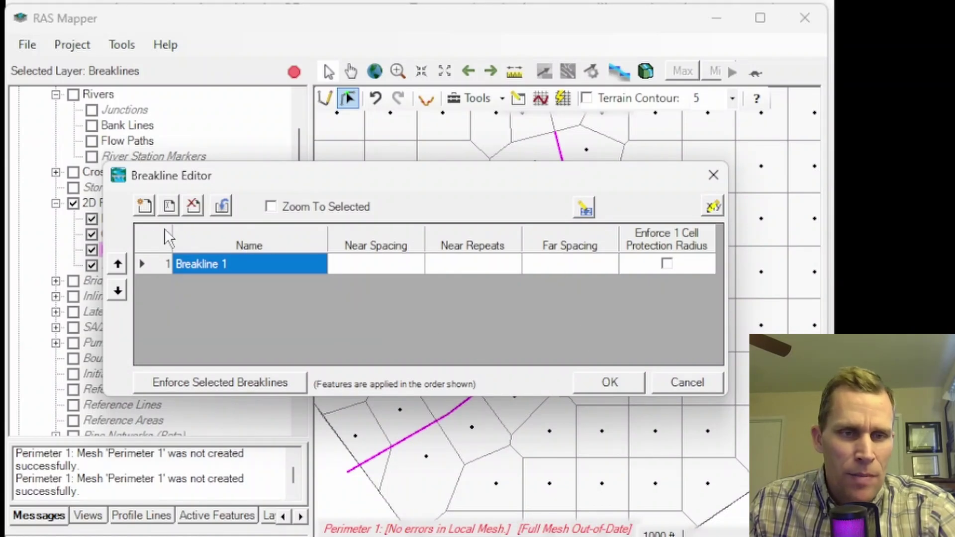
pyautogui.click(144, 205)
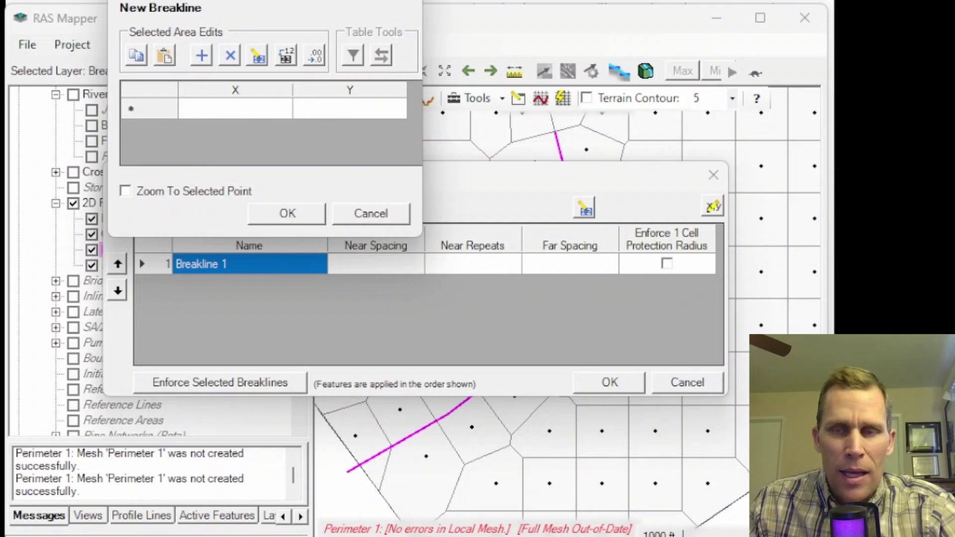
pyautogui.press('Escape')
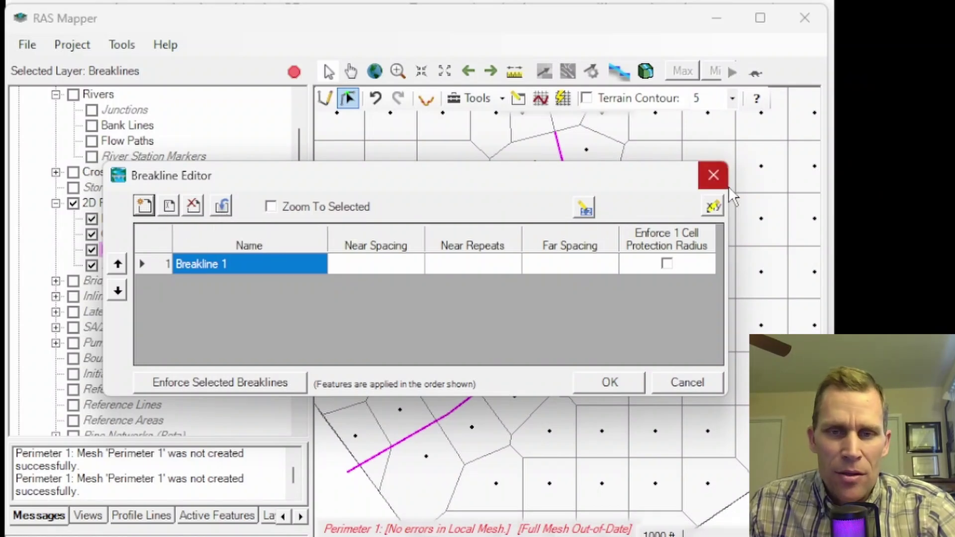
# Review the X and Y coordinates of all points that define Breakline 1.
pyautogui.click(715, 209)
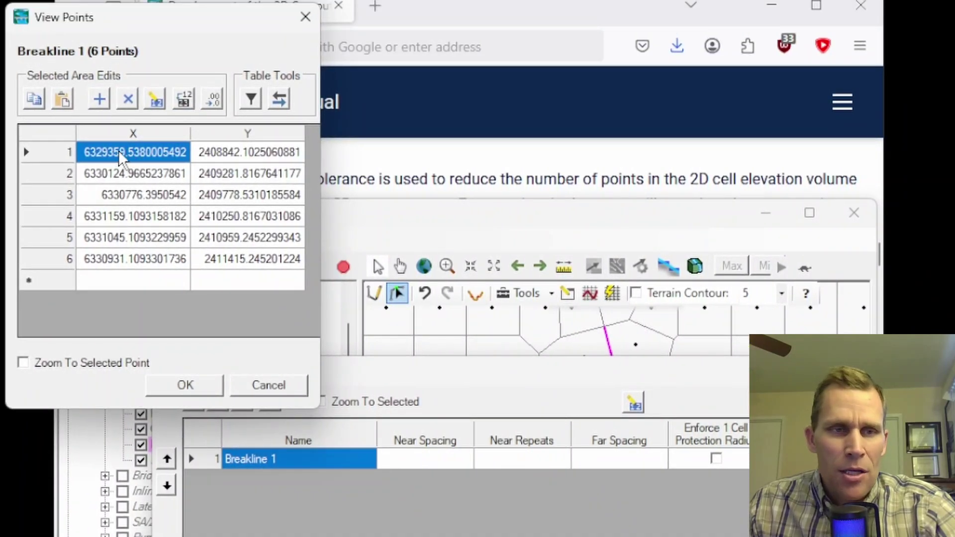
pyautogui.moveTo(159, 23); pyautogui.dragTo(490, 217)
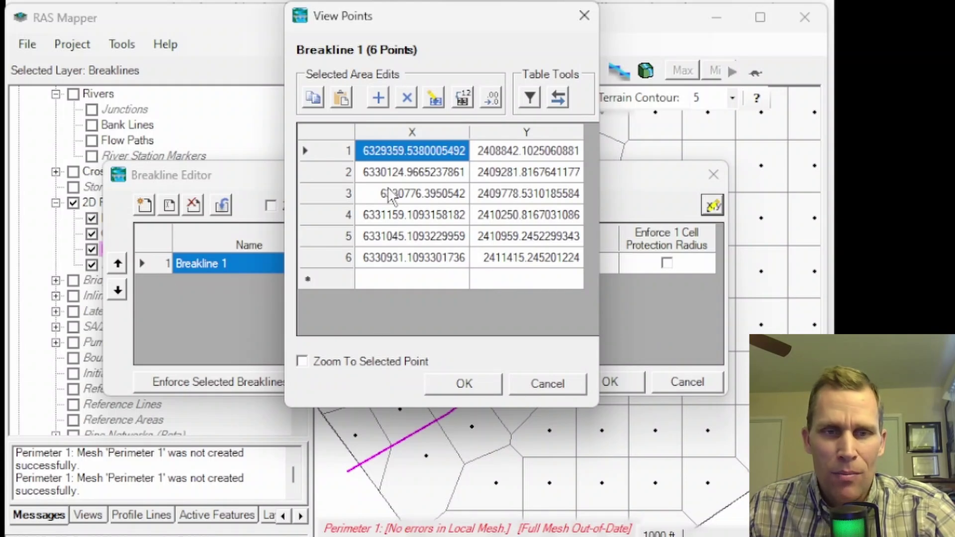
pyautogui.moveTo(404, 148); pyautogui.dragTo(503, 253)
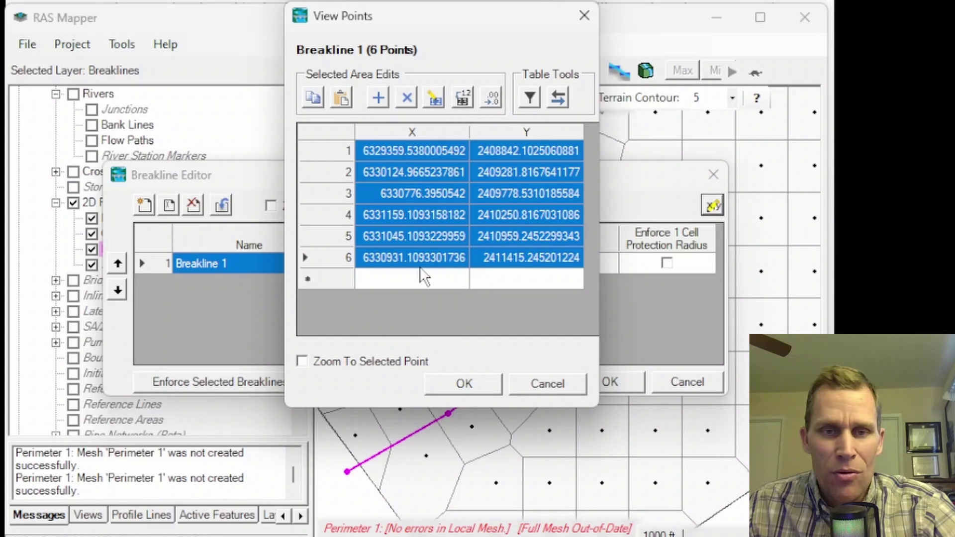
pyautogui.click(467, 382)
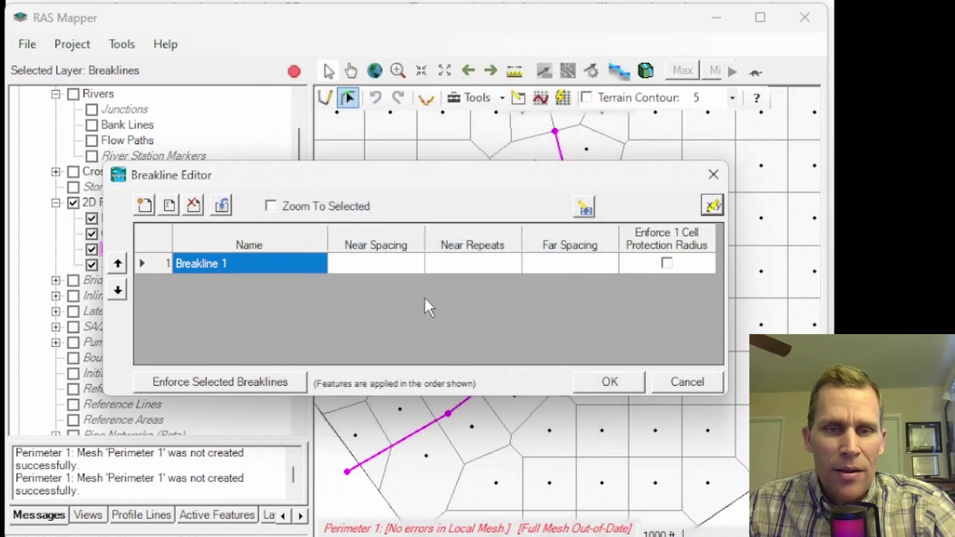
# Set the near spacing of Breakline 1 to 200 and enforce all breaklines on the mesh.
pyautogui.click(387, 273)
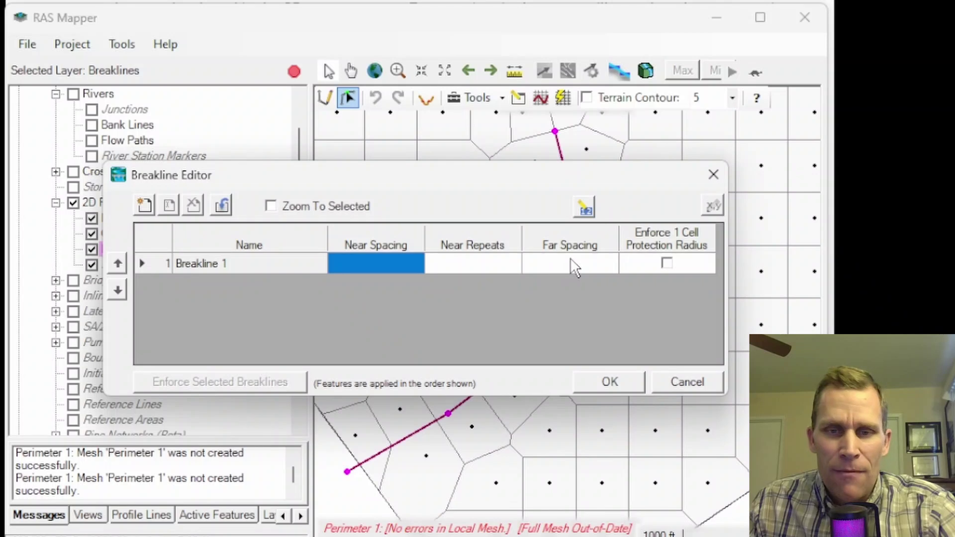
pyautogui.moveTo(541, 172); pyautogui.dragTo(750, 70)
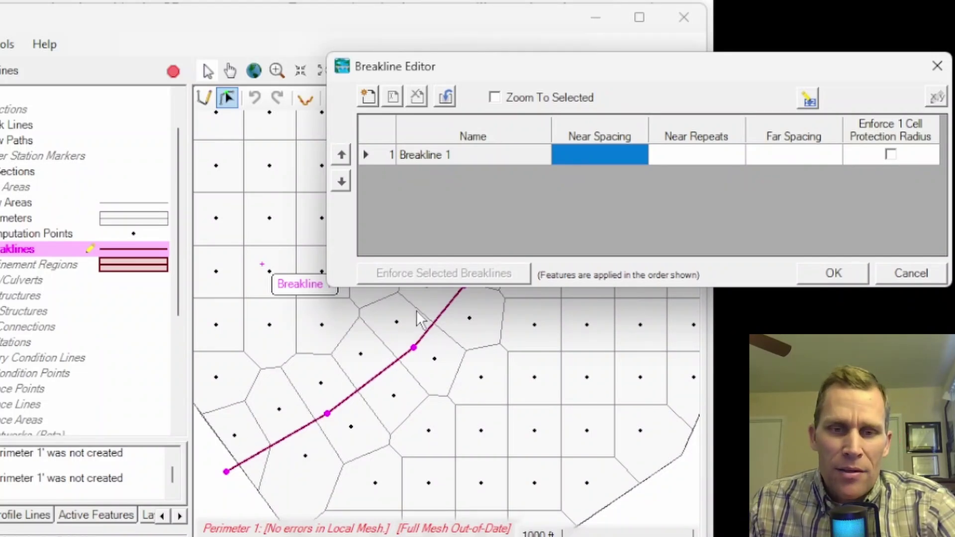
pyautogui.moveTo(595, 75); pyautogui.dragTo(630, 46)
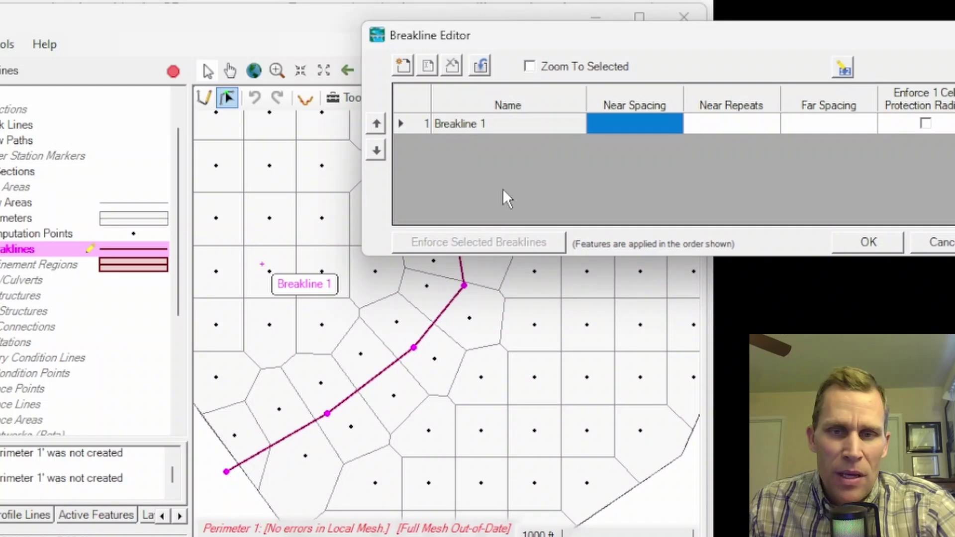
pyautogui.click(619, 124)
pyautogui.write('200')
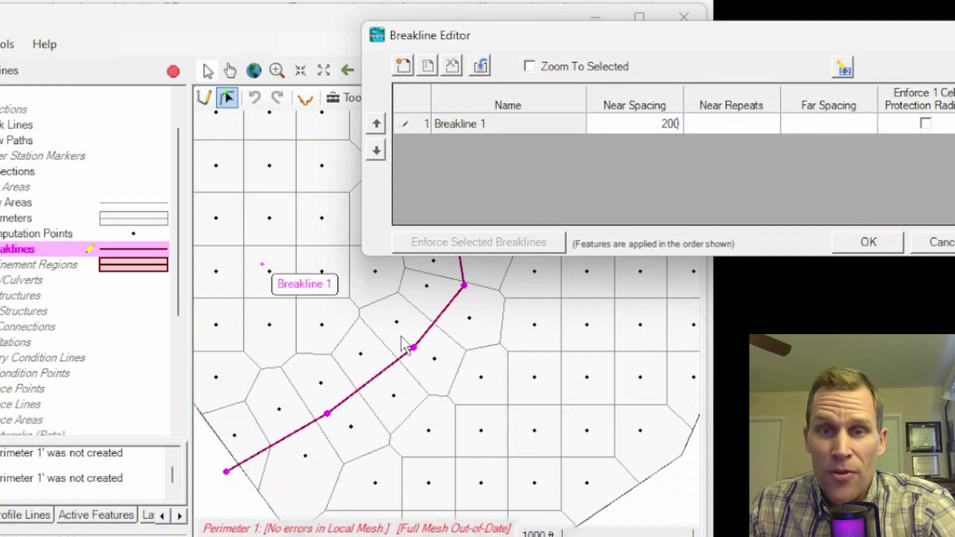
pyautogui.click(869, 247)
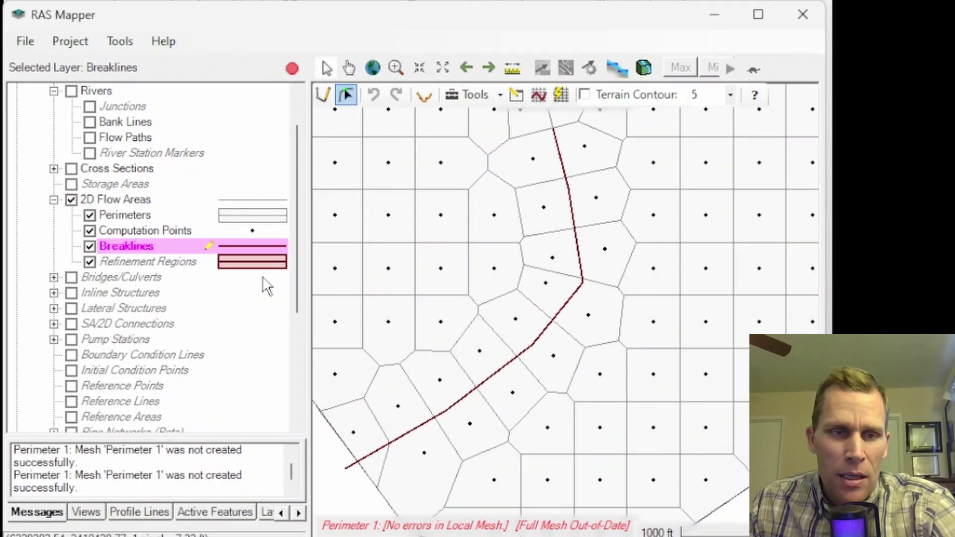
pyautogui.rightClick(131, 247)
pyautogui.click(167, 347)
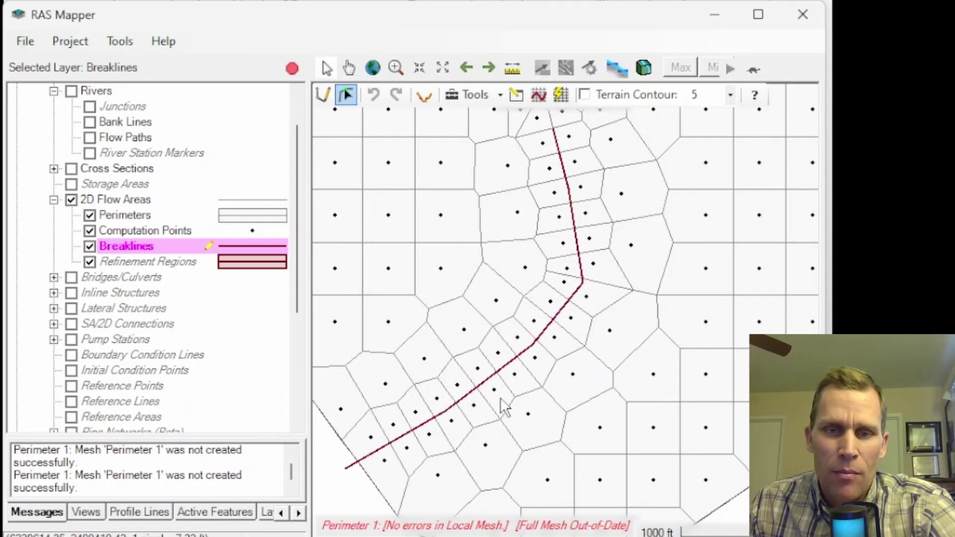
# Set the near repeats of Breakline 1 to 1 and enforce the breaklines on the mesh.
pyautogui.click(448, 414)
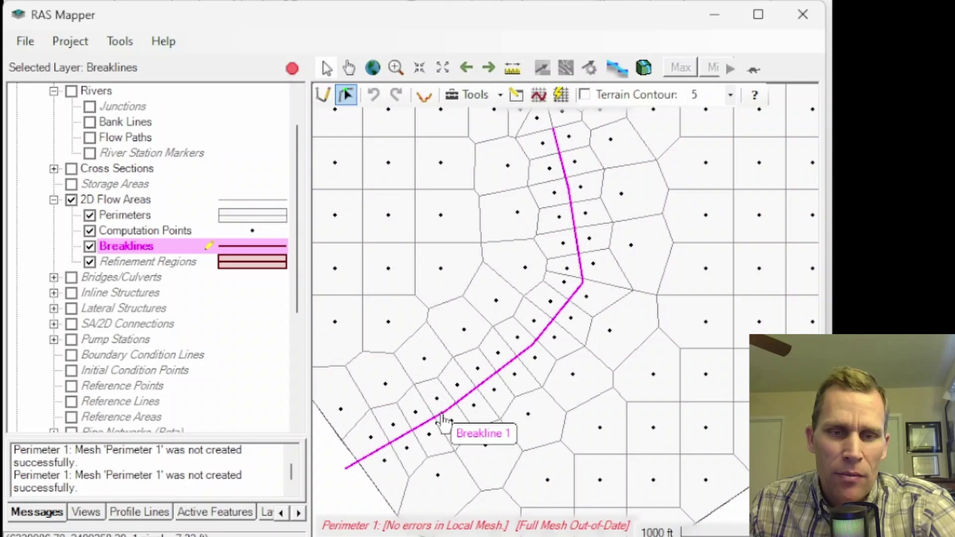
pyautogui.rightClick(442, 415)
pyautogui.click(493, 444)
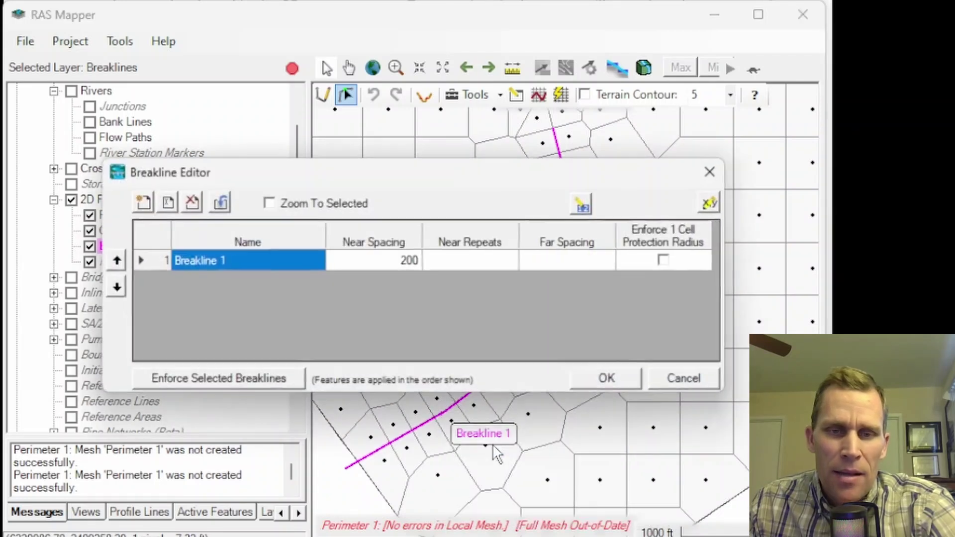
pyautogui.moveTo(433, 172); pyautogui.dragTo(730, 22)
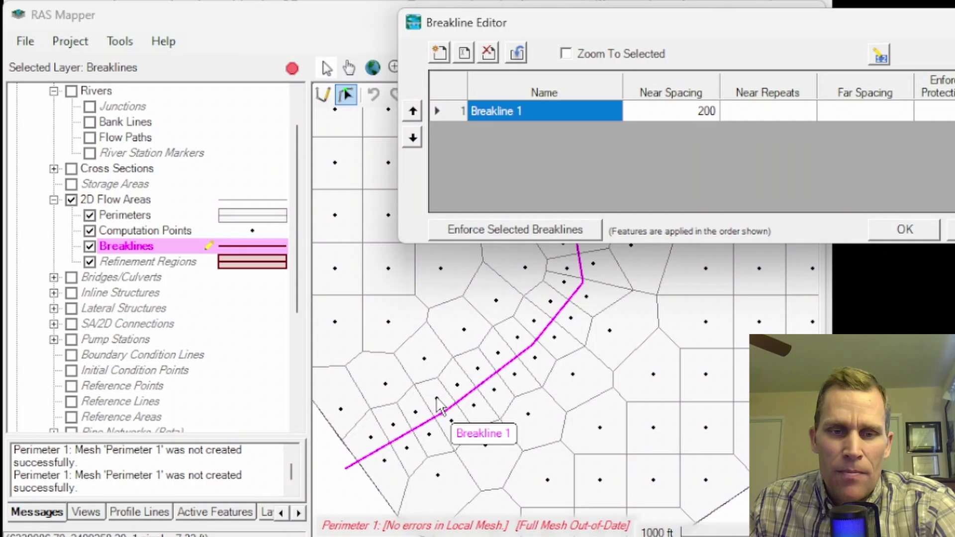
pyautogui.click(753, 111)
pyautogui.write('1')
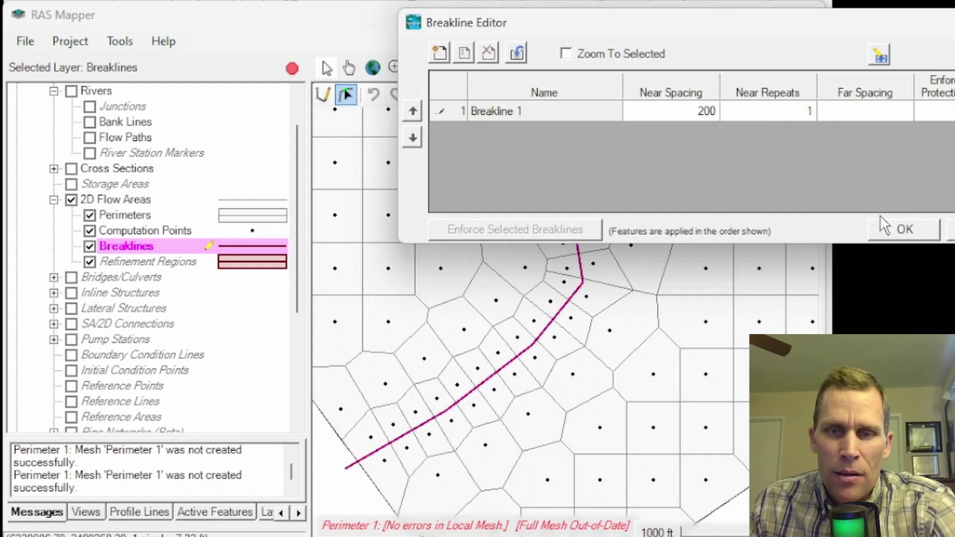
pyautogui.click(899, 230)
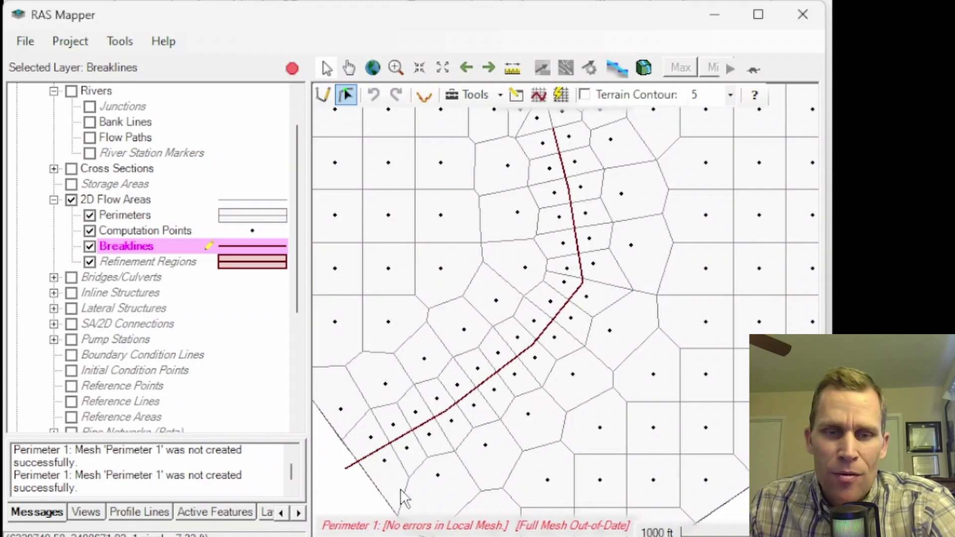
pyautogui.click(539, 94)
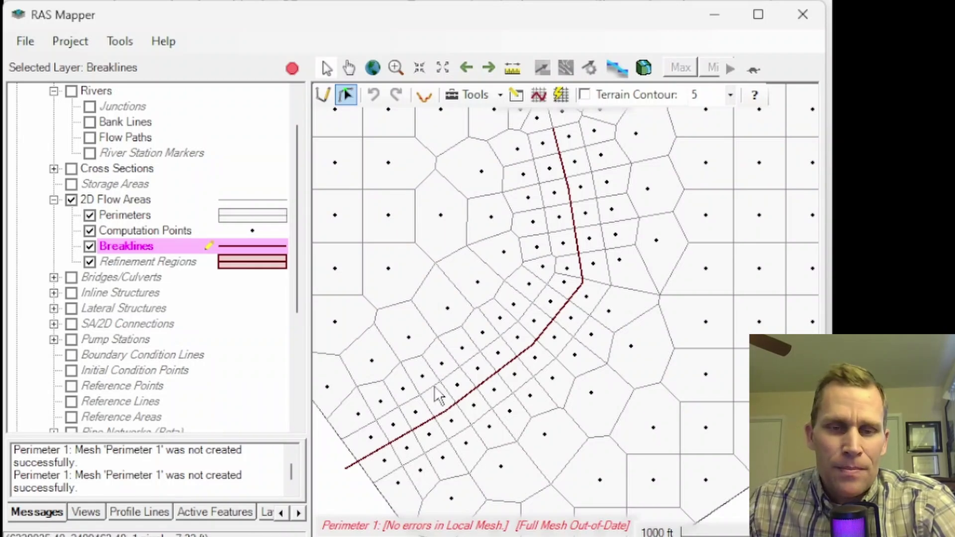
# Increase the near repeats of Breakline 1 to 2 and enforce the breaklines on the mesh.
pyautogui.rightClick(459, 403)
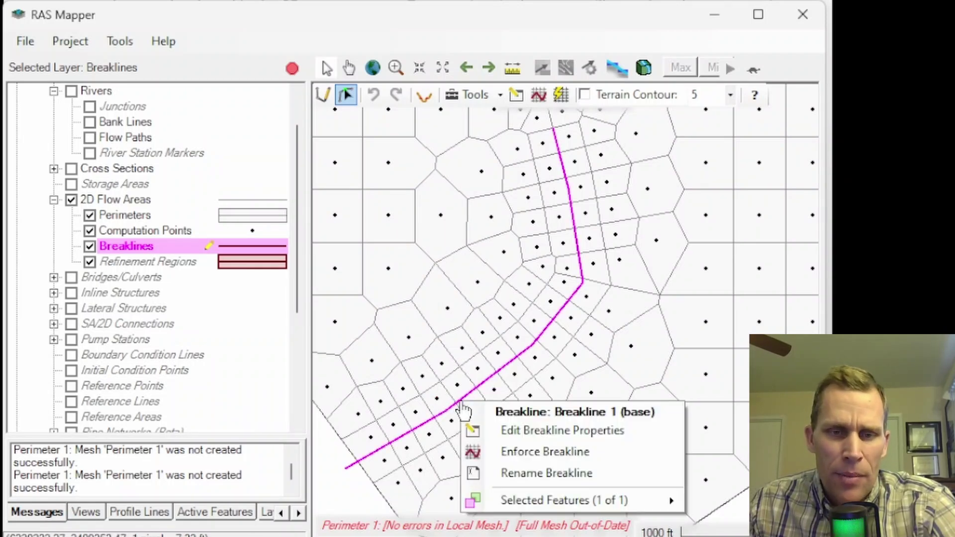
pyautogui.click(528, 430)
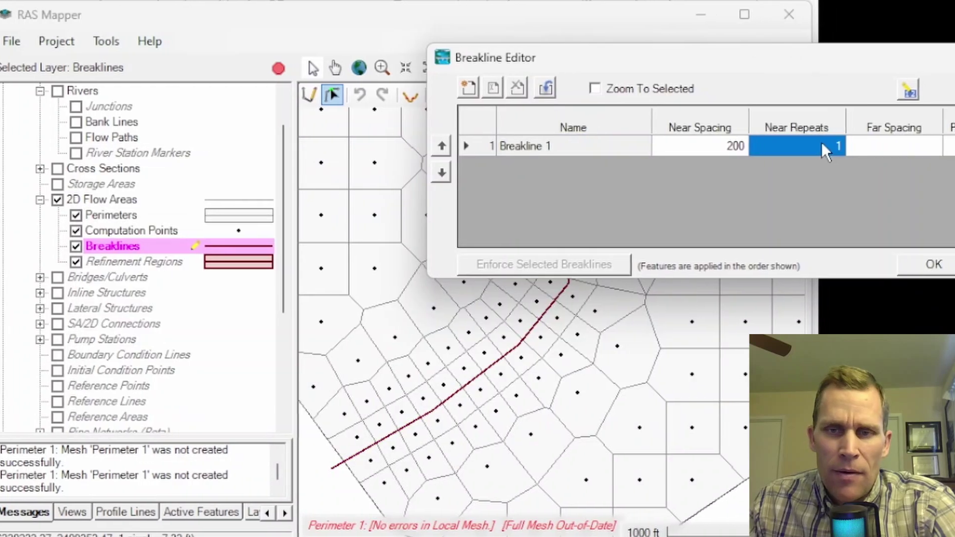
pyautogui.click(823, 148)
pyautogui.doubleClick(775, 145)
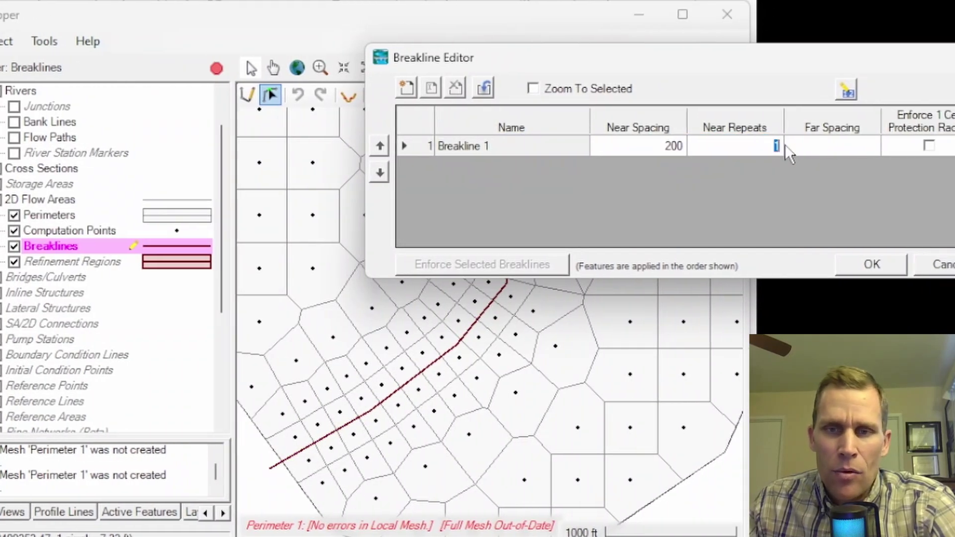
pyautogui.write('2')
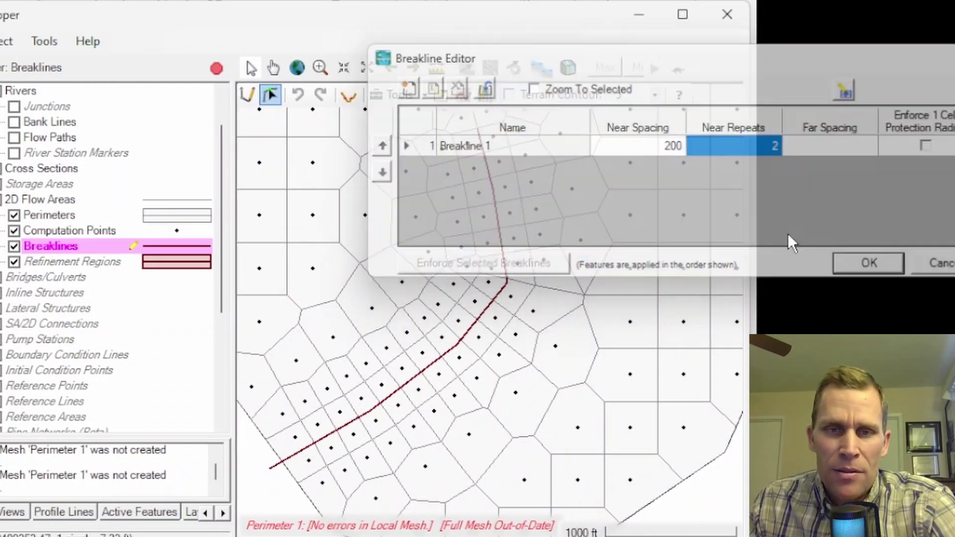
pyautogui.click(870, 265)
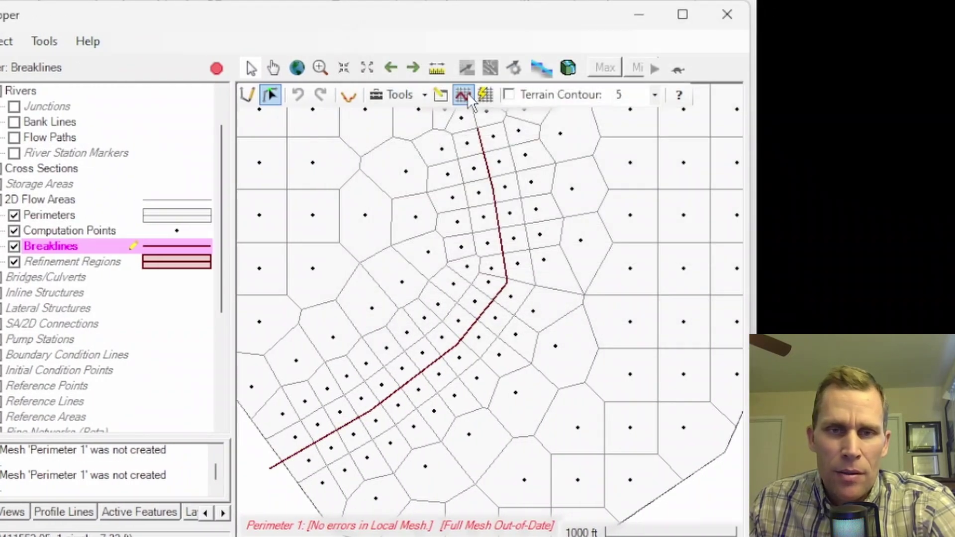
# Clear the near repeats of Breakline 1, set its near spacing to 100, and enforce the breaklines on the mesh.
pyautogui.click(441, 361)
pyautogui.rightClick(440, 363)
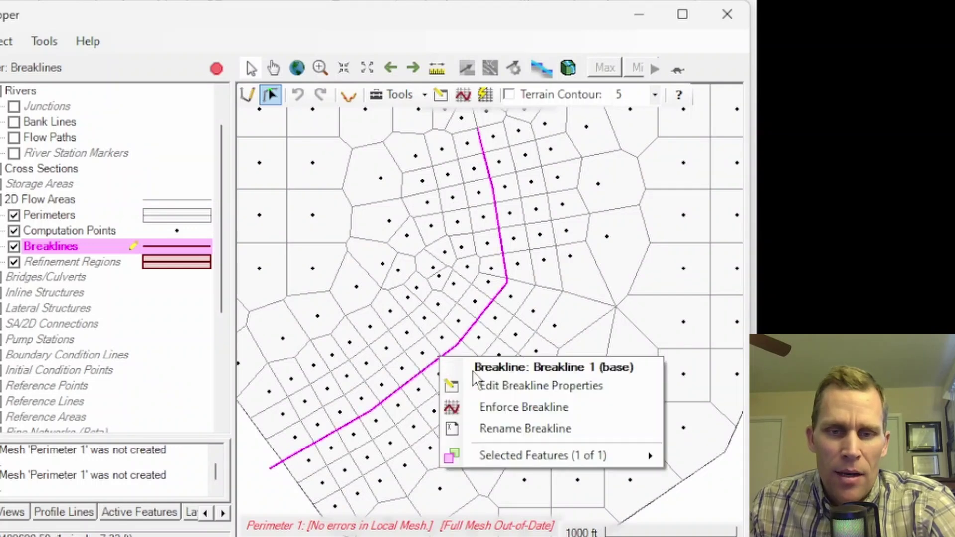
pyautogui.click(492, 386)
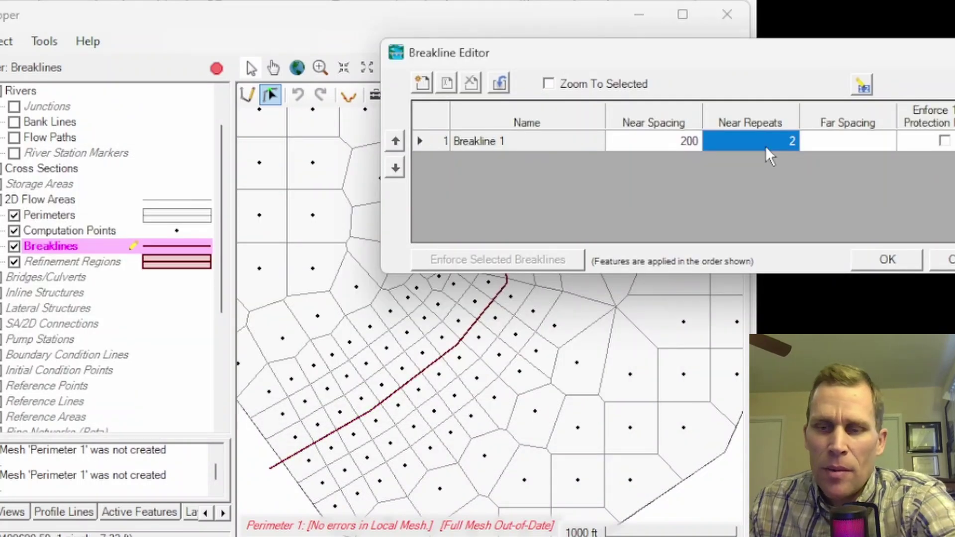
pyautogui.click(659, 139)
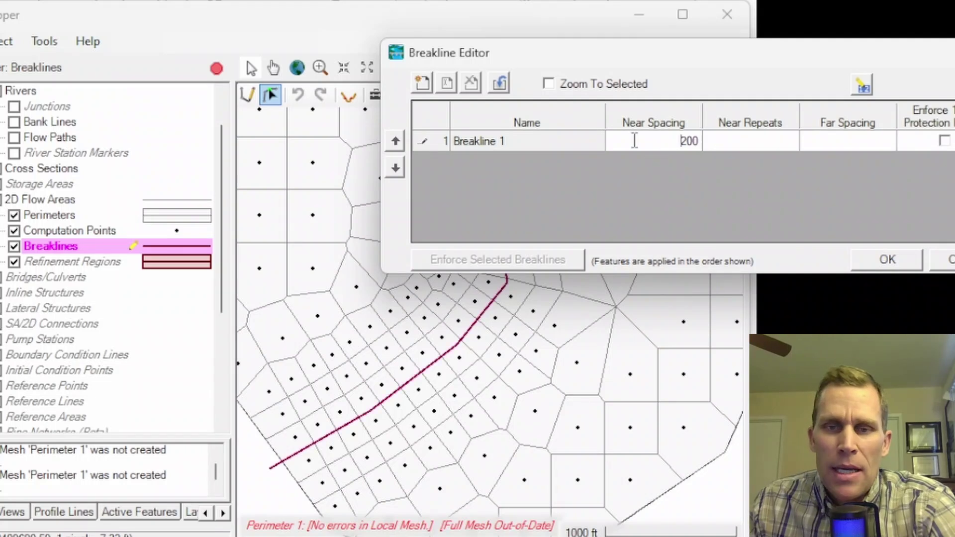
pyautogui.doubleClick(695, 142)
pyautogui.write('100')
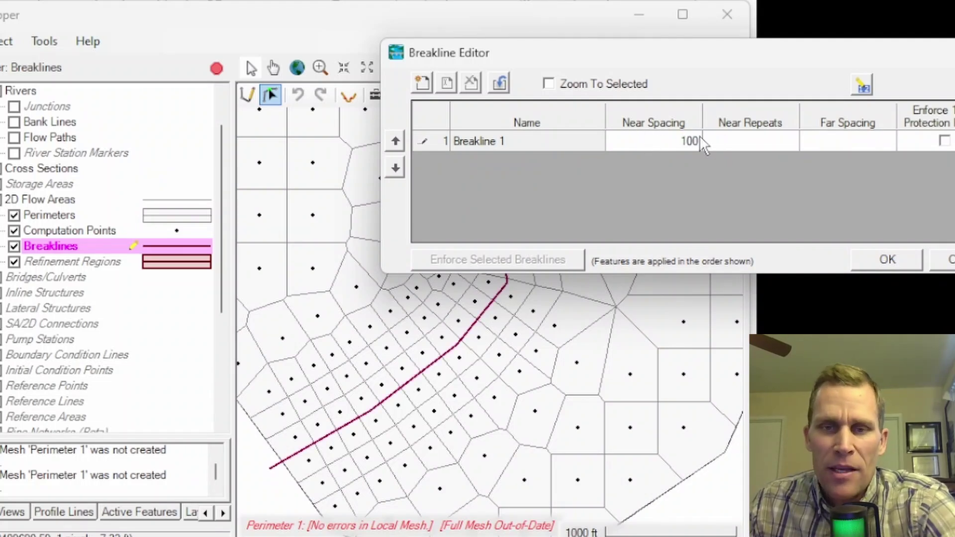
pyautogui.moveTo(689, 63); pyautogui.dragTo(690, 37)
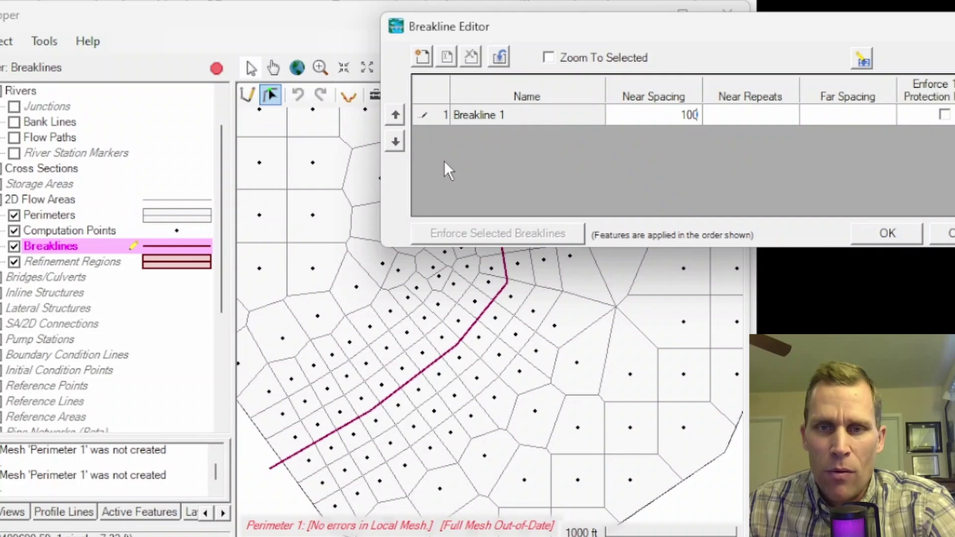
pyautogui.click(678, 115)
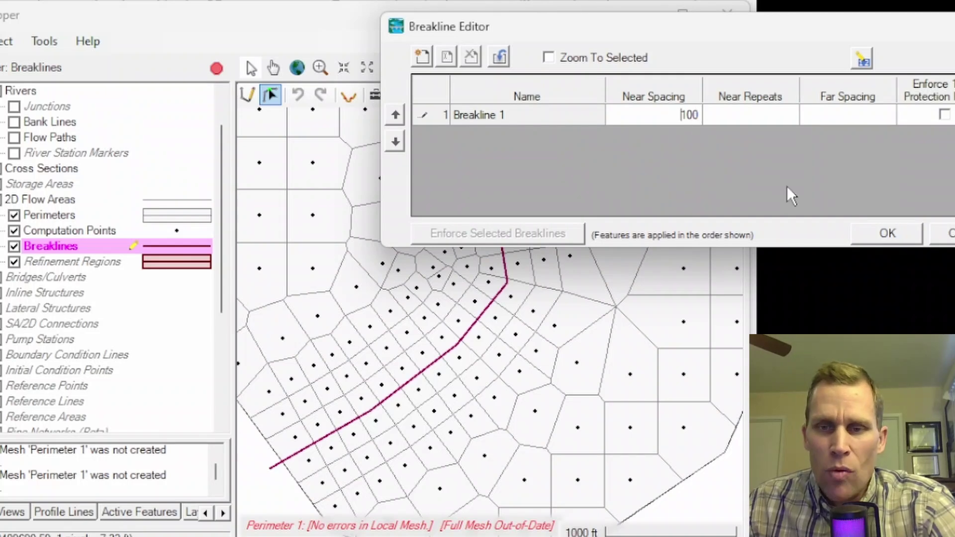
pyautogui.click(880, 236)
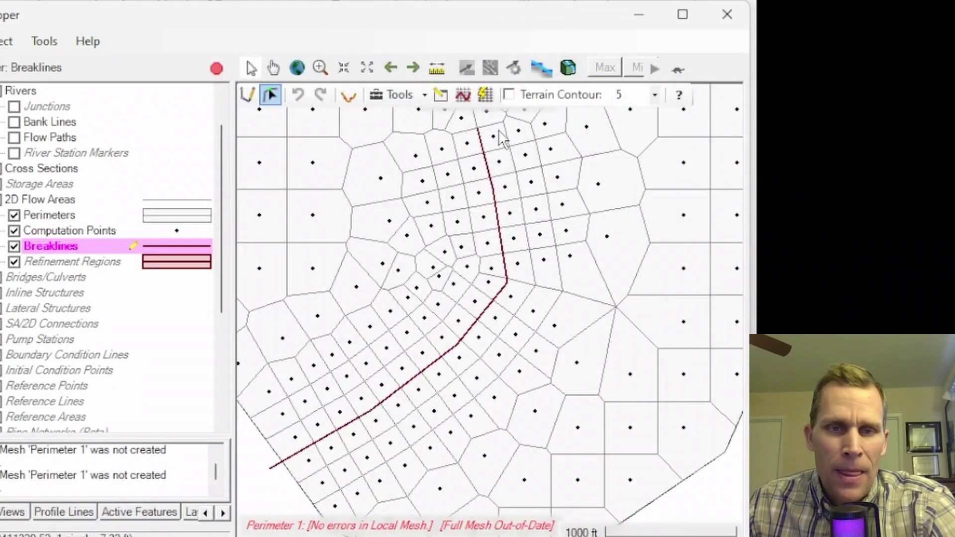
pyautogui.click(464, 94)
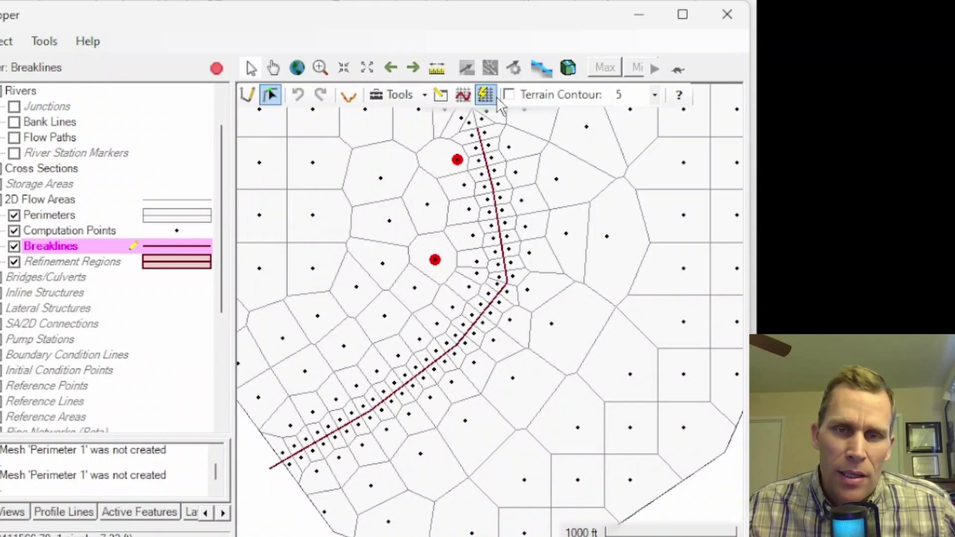
# Clear the near spacing of Breakline 1 and enforce the breaklines on the mesh without any spacing.
pyautogui.click(481, 144)
pyautogui.rightClick(471, 337)
pyautogui.click(513, 364)
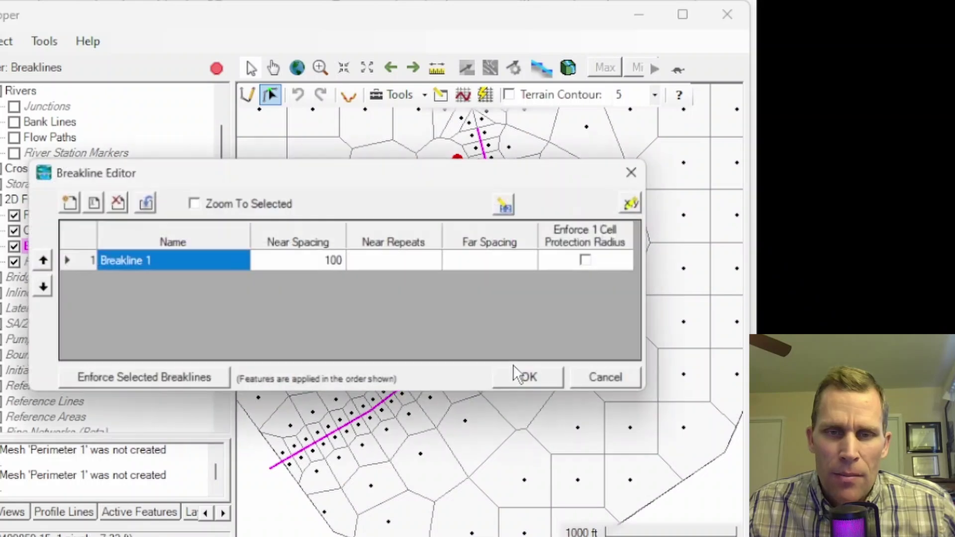
pyautogui.moveTo(405, 177); pyautogui.dragTo(715, 55)
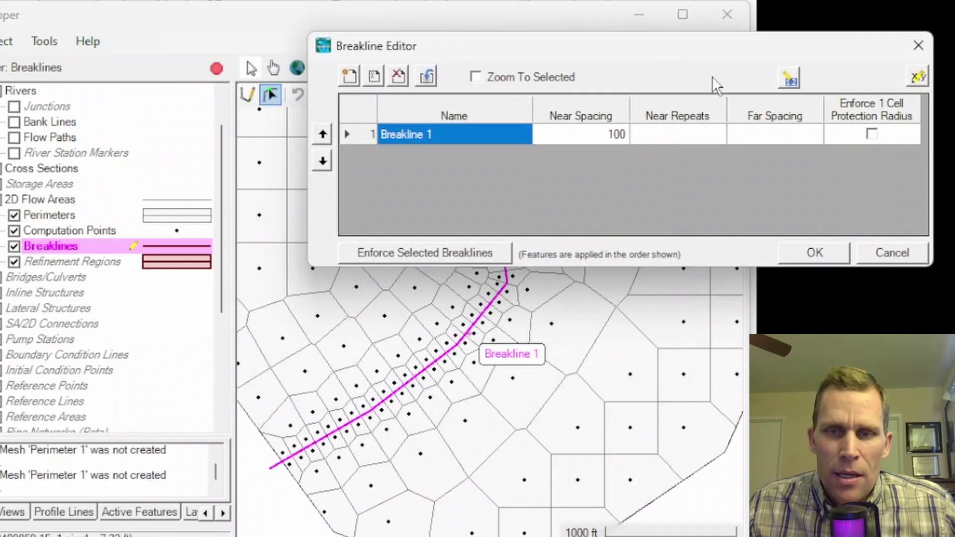
pyautogui.click(777, 139)
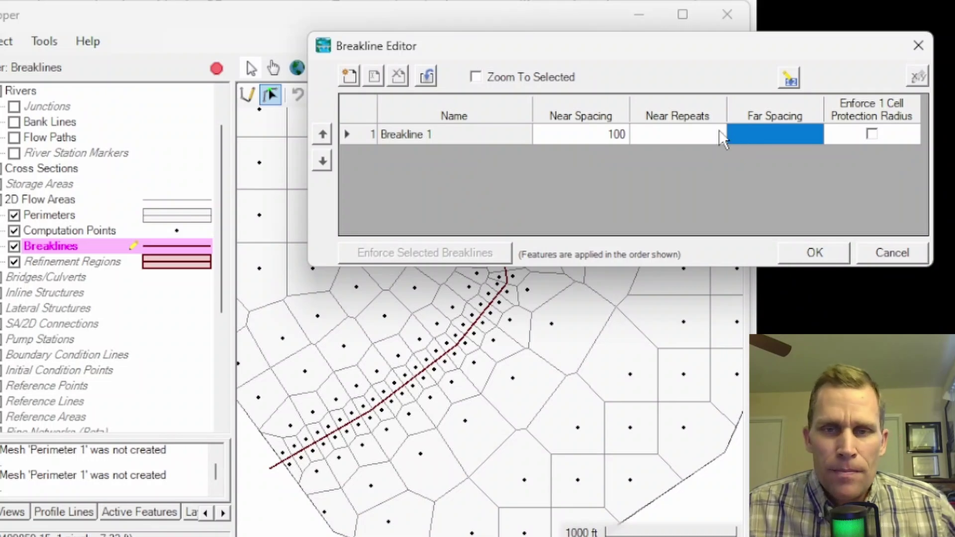
pyautogui.click(599, 135)
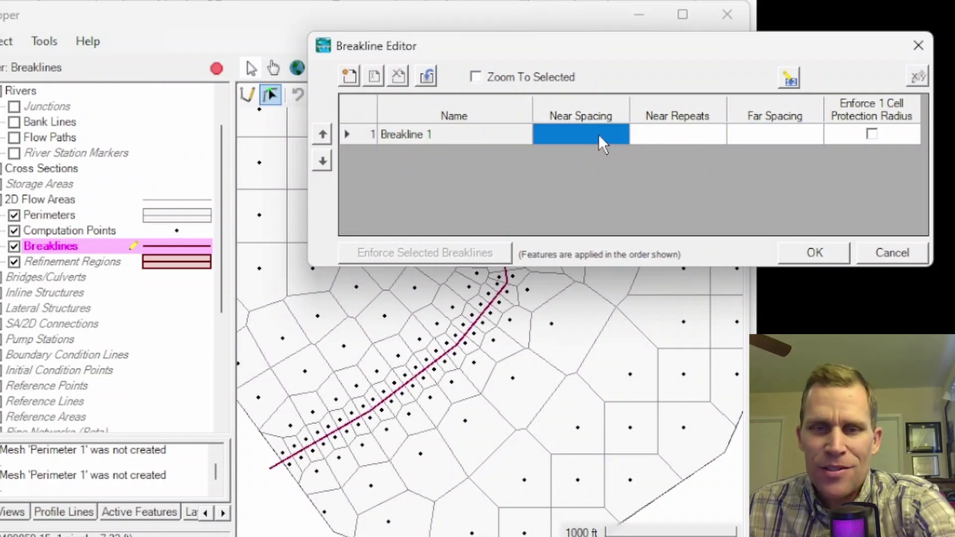
pyautogui.click(814, 254)
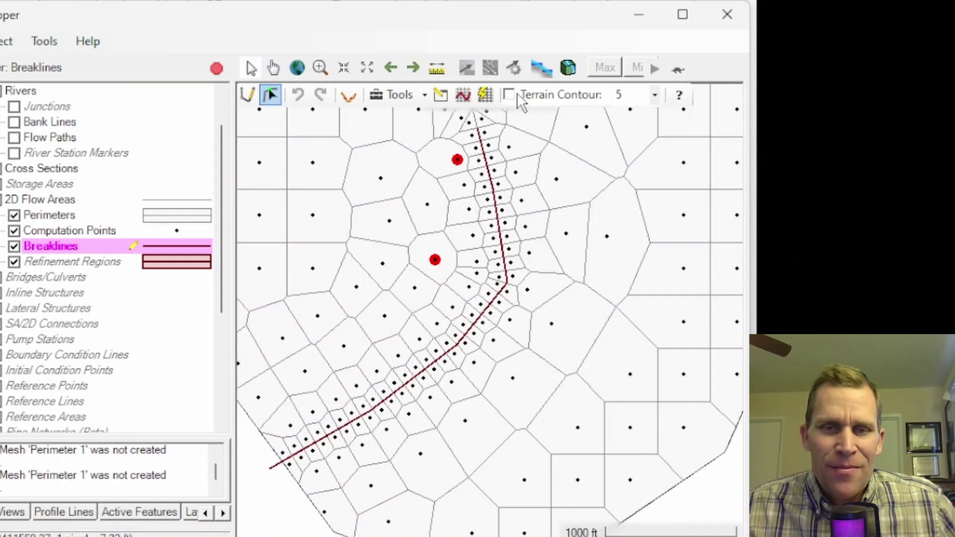
pyautogui.click(463, 95)
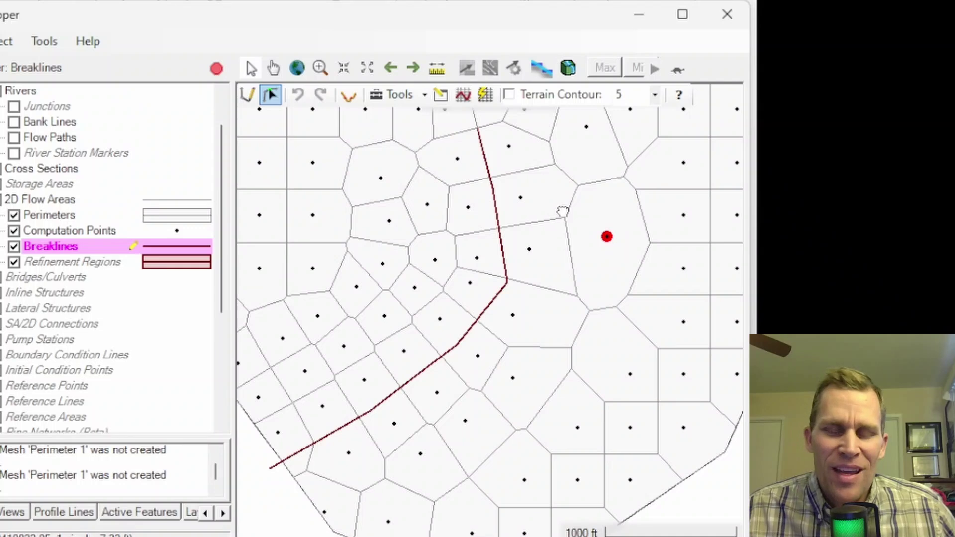
# Make the computation points editable and move the red-flagged point east of the breakline slightly south within its cell.
pyautogui.moveTo(562, 211); pyautogui.dragTo(497, 207)
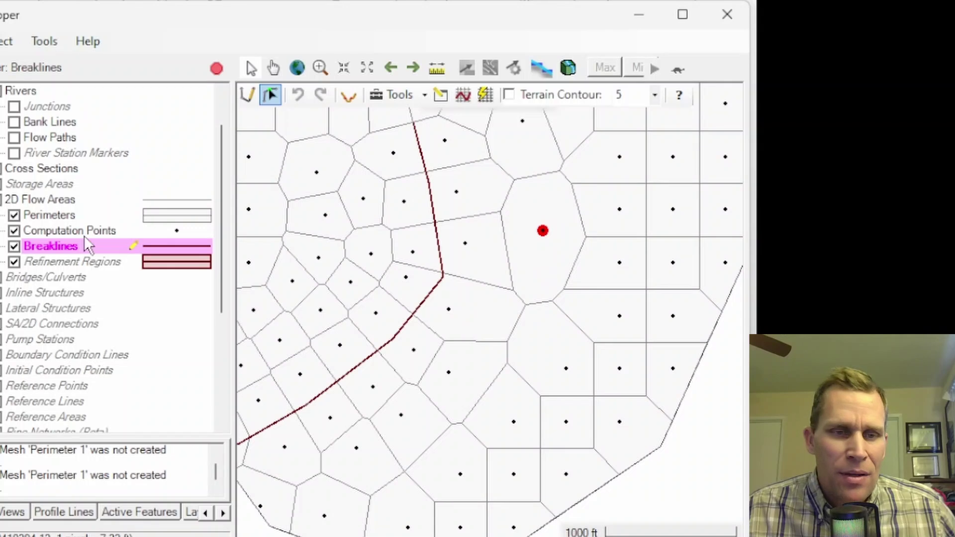
pyautogui.click(71, 233)
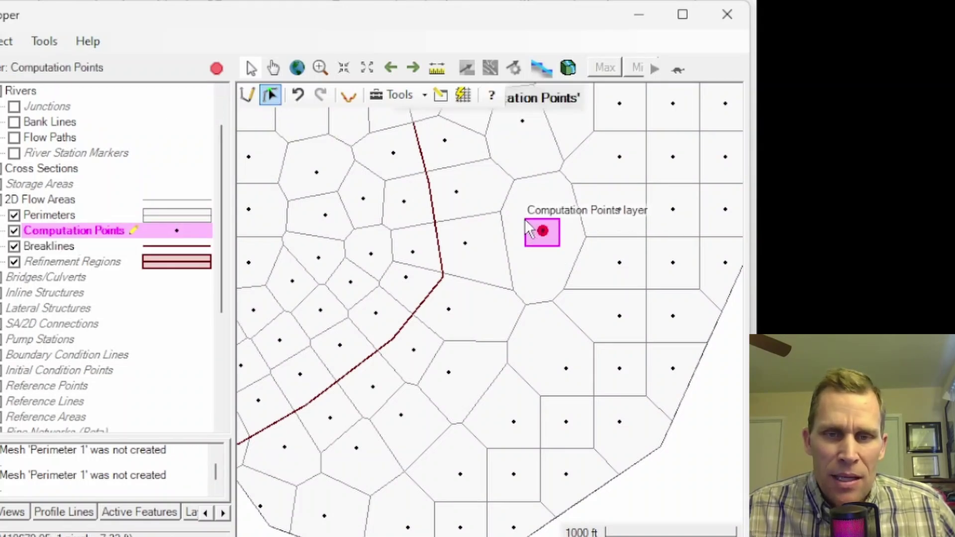
pyautogui.click(542, 231)
pyautogui.moveTo(543, 240); pyautogui.dragTo(540, 254)
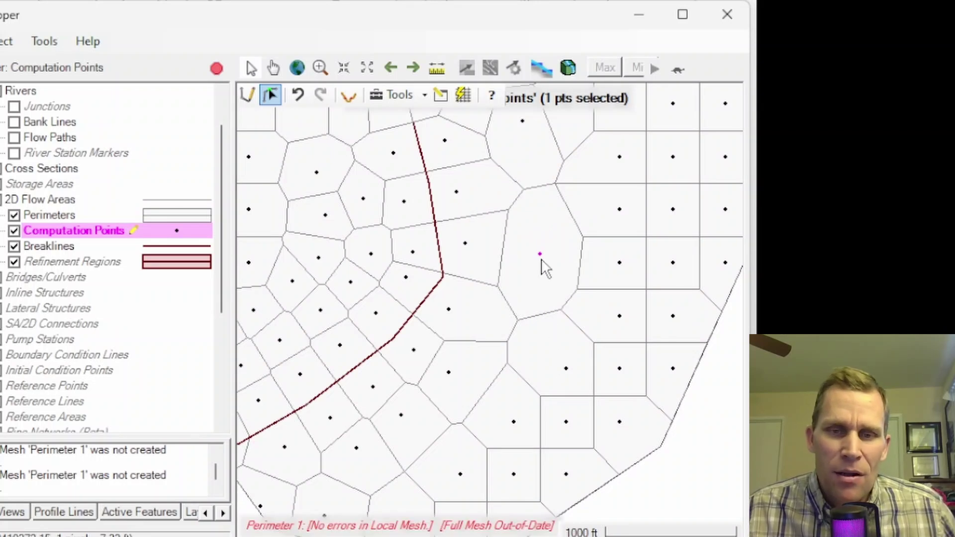
# Add a computation point just north of the moved point to split the oversized cell in two.
pyautogui.click(248, 95)
pyautogui.click(541, 223)
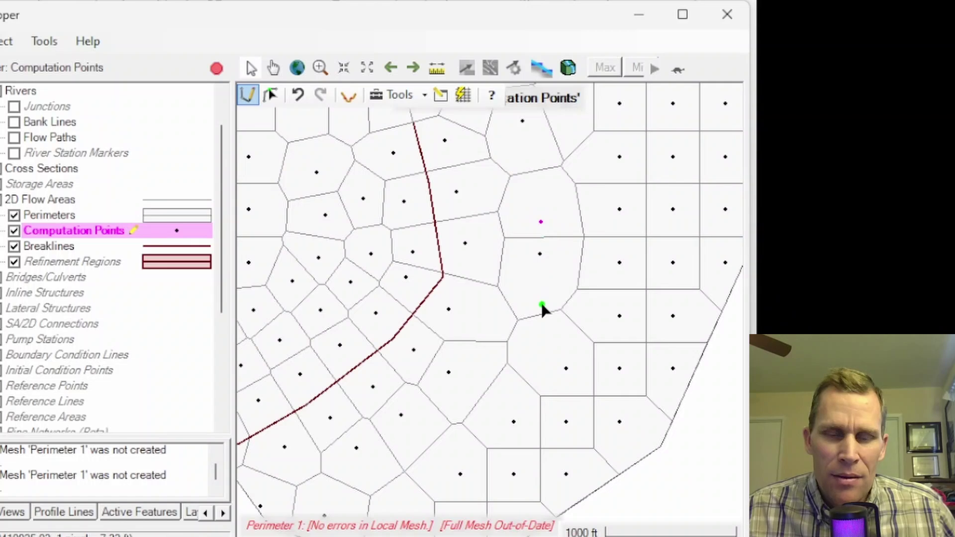
pyautogui.click(272, 94)
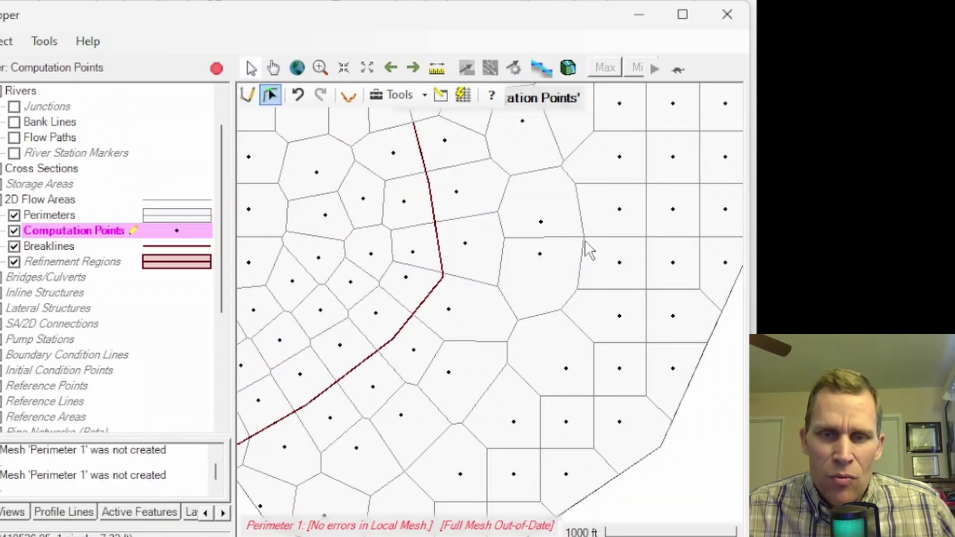
pyautogui.click(543, 223)
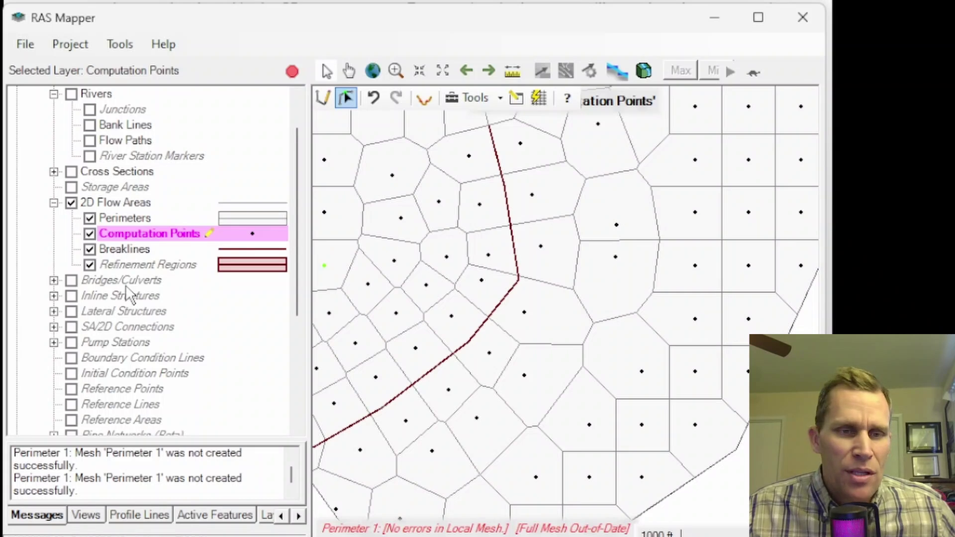
# Make the refinement regions editable, hide the breaklines, and display the rivers with their bank lines.
pyautogui.click(125, 265)
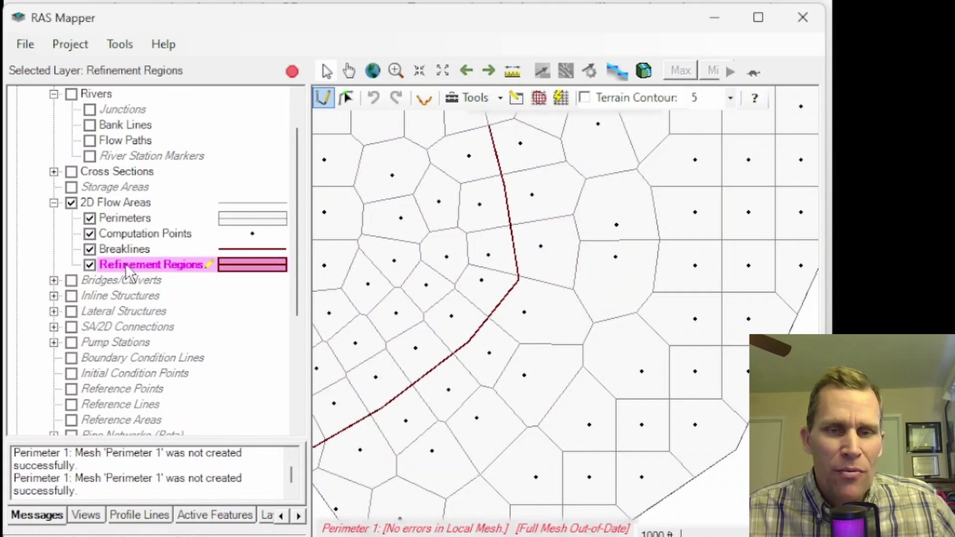
pyautogui.click(90, 249)
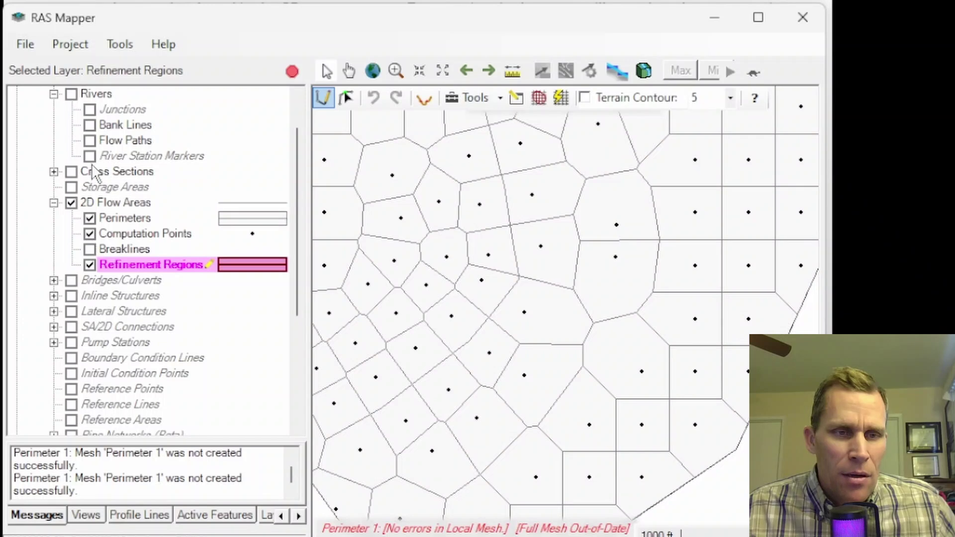
pyautogui.click(90, 125)
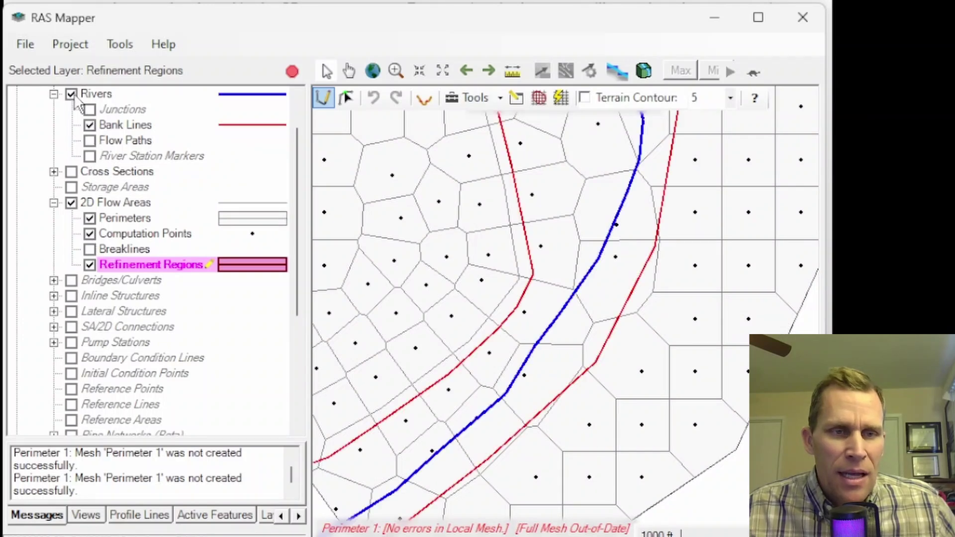
# Start a refinement region across the river at the mesh's southwest boundary and trace it northeast just outside the east bank line.
pyautogui.scroll(-1, 503, 249)
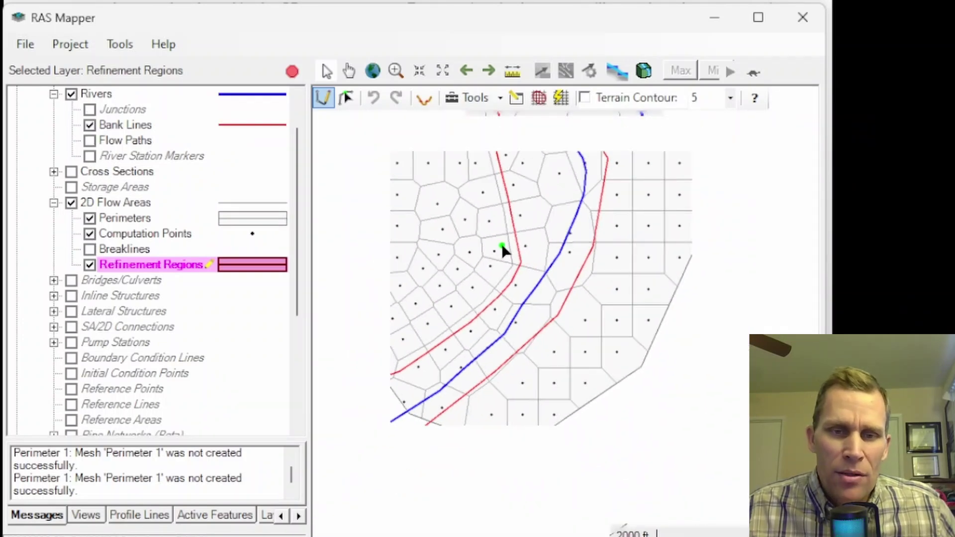
pyautogui.scroll(-1, 505, 264)
pyautogui.scroll(-1, 364, 420)
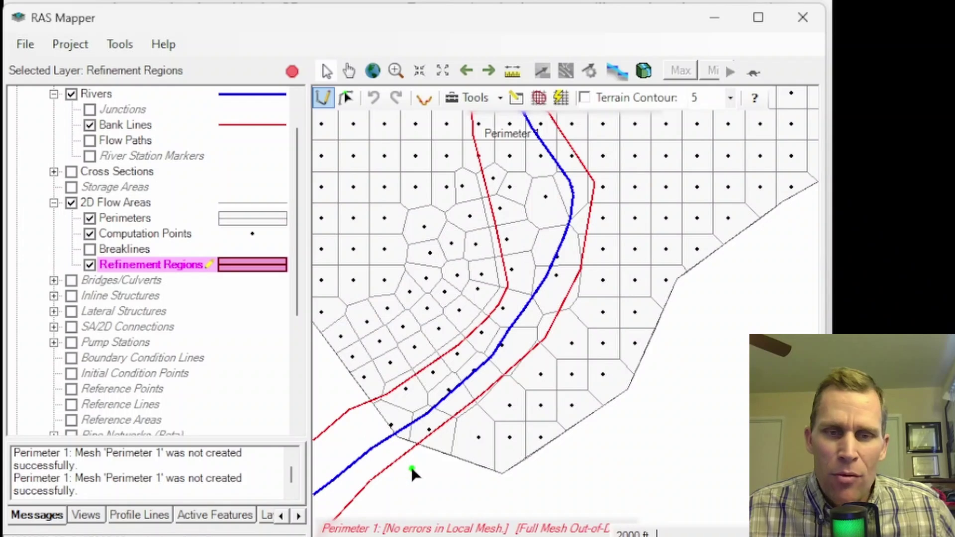
pyautogui.scroll(1, 406, 459)
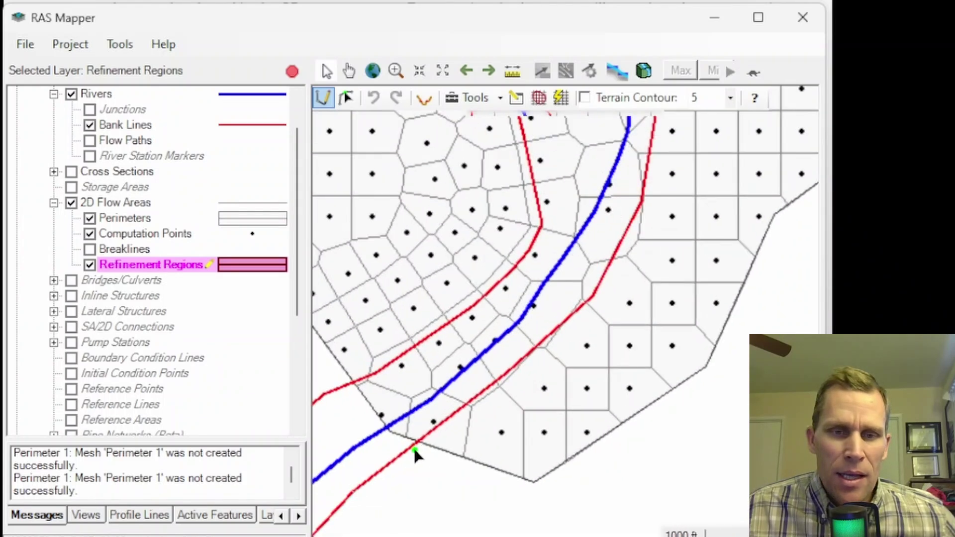
pyautogui.scroll(1, 416, 452)
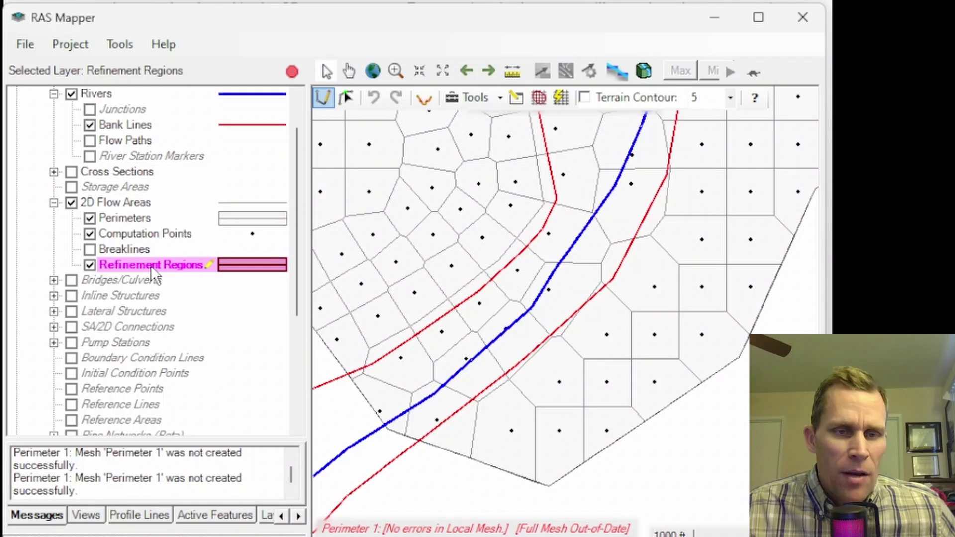
pyautogui.click(335, 367)
pyautogui.click(377, 433)
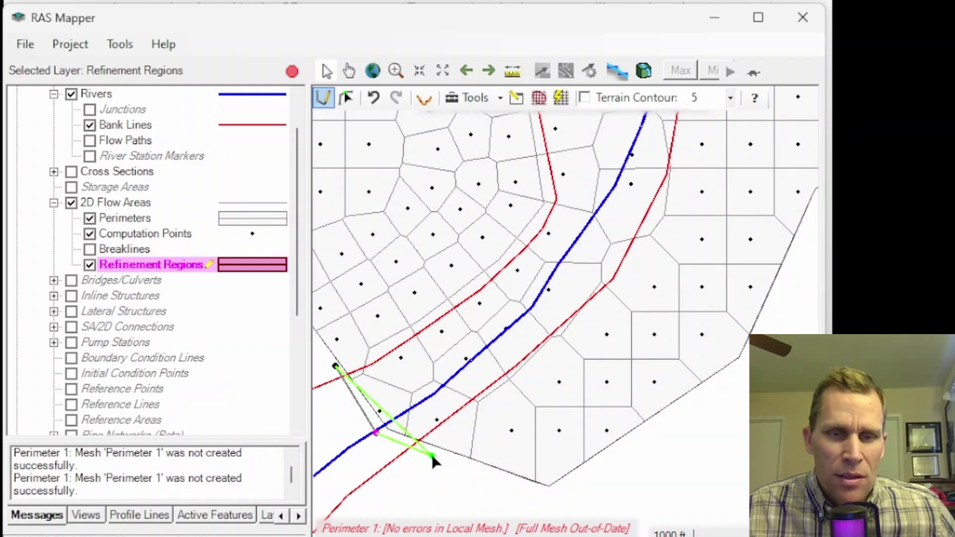
pyautogui.click(433, 456)
pyautogui.click(622, 279)
pyautogui.click(679, 159)
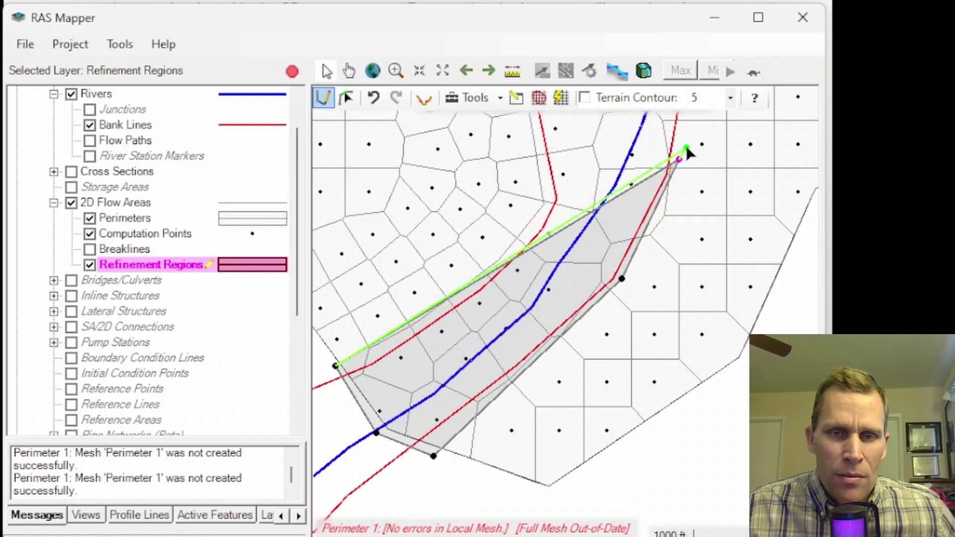
# Extend the refinement region along the east bank to the mesh's northeast boundary, across the river, and back outside the west bank line.
pyautogui.scroll(2, 687, 155)
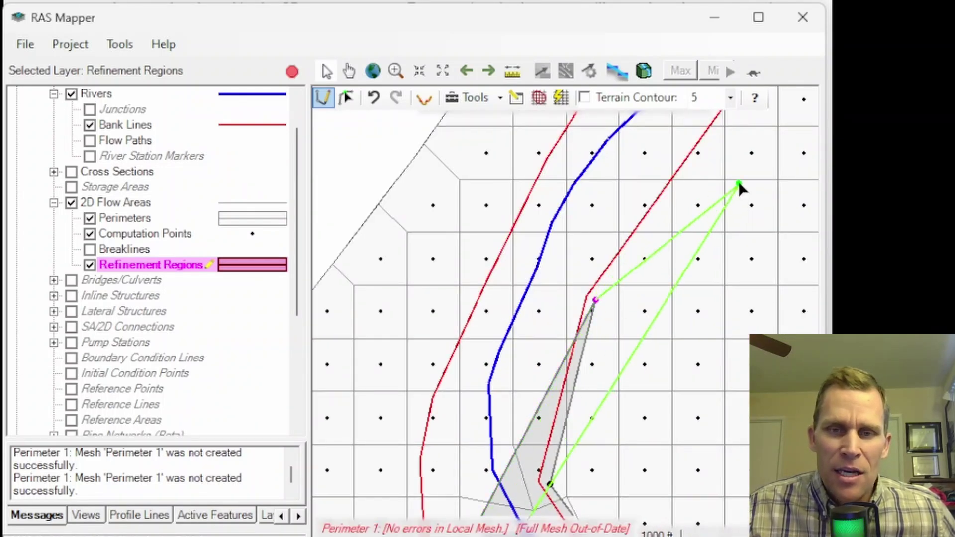
pyautogui.moveTo(739, 188); pyautogui.dragTo(576, 463)
pyautogui.click(596, 351)
pyautogui.click(647, 322)
pyautogui.click(577, 246)
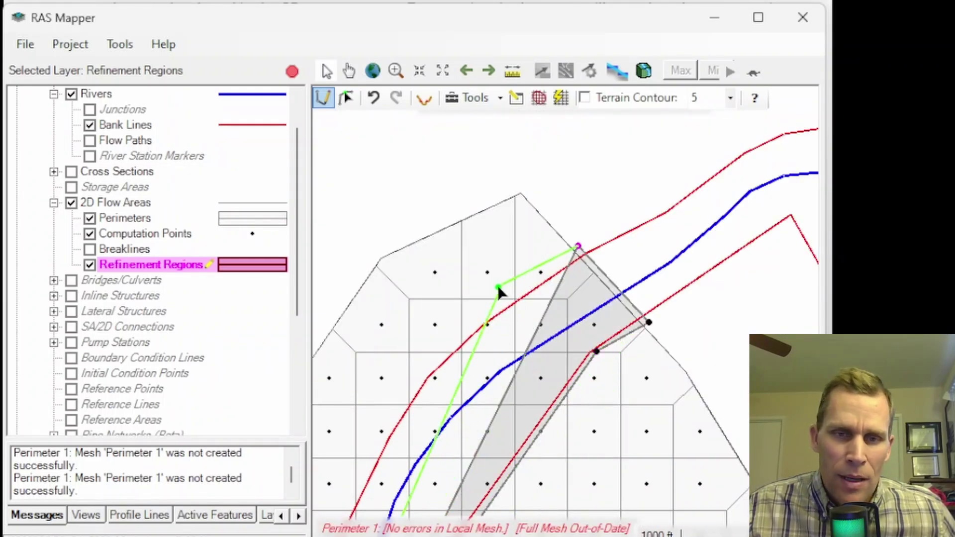
pyautogui.click(484, 306)
pyautogui.click(406, 388)
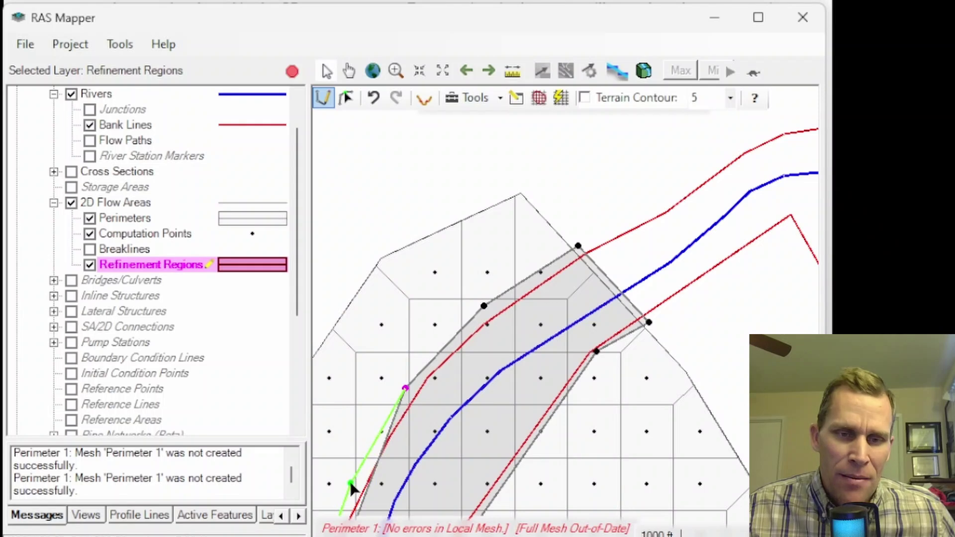
# Continue the refinement region down the outside of the west bank line and close the polygon at its southwest starting point.
pyautogui.moveTo(373, 446); pyautogui.dragTo(574, 259)
pyautogui.click(635, 333)
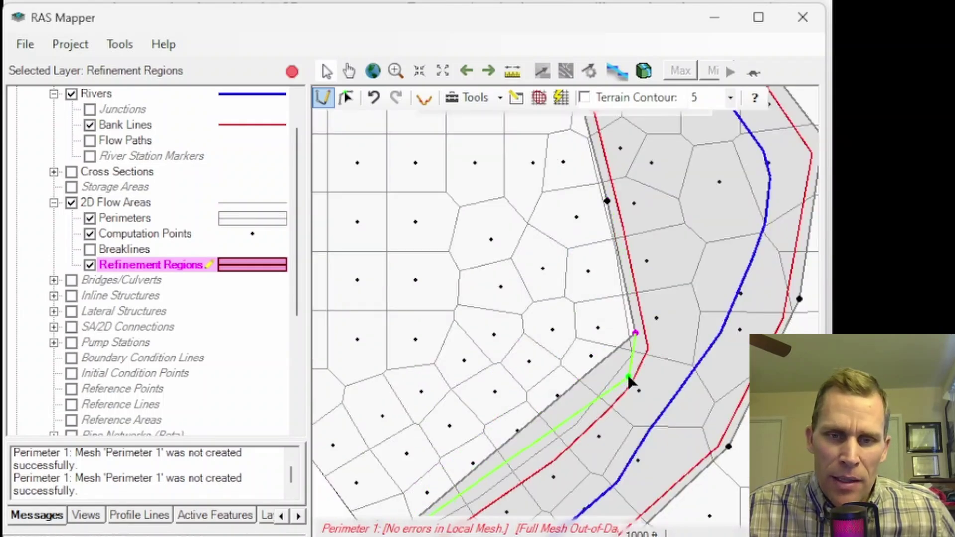
pyautogui.click(629, 377)
pyautogui.click(585, 419)
pyautogui.moveTo(452, 504); pyautogui.dragTo(438, 351)
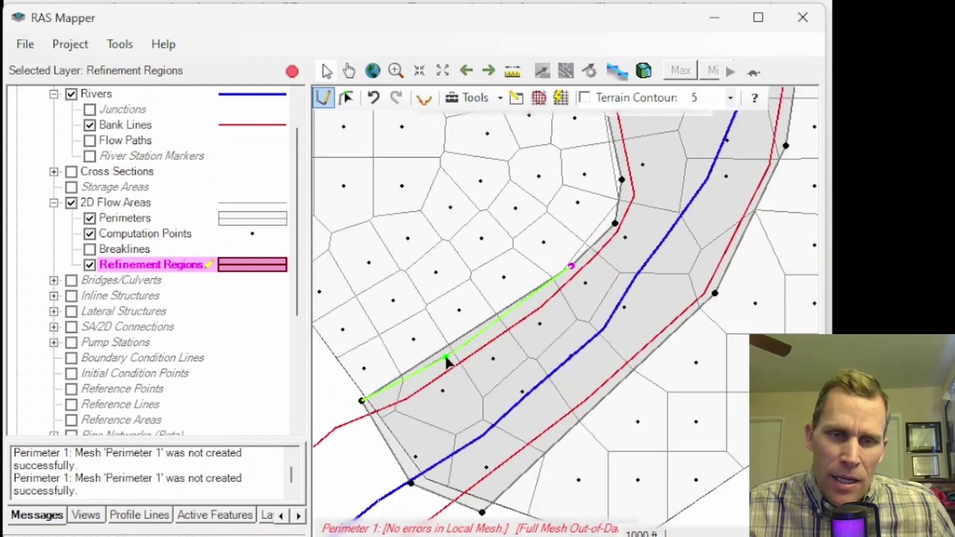
pyautogui.doubleClick(447, 362)
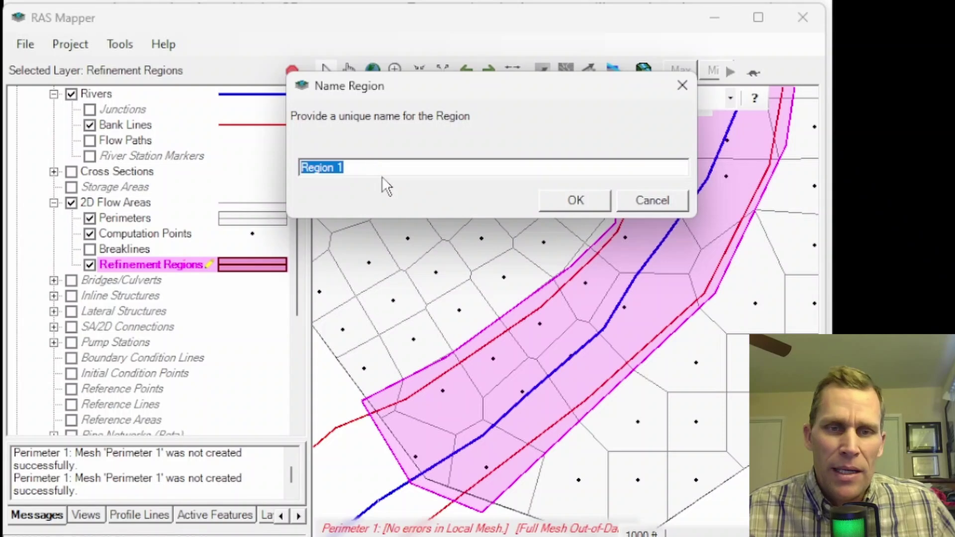
# Accept Region 1 as the name of the new refinement region and switch from drawing new features to editing existing ones.
pyautogui.click(572, 201)
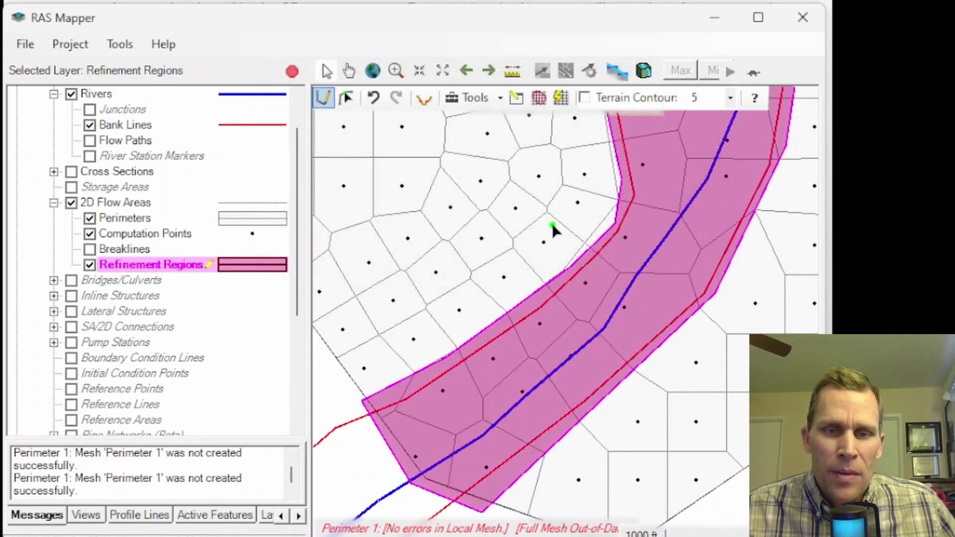
pyautogui.click(346, 98)
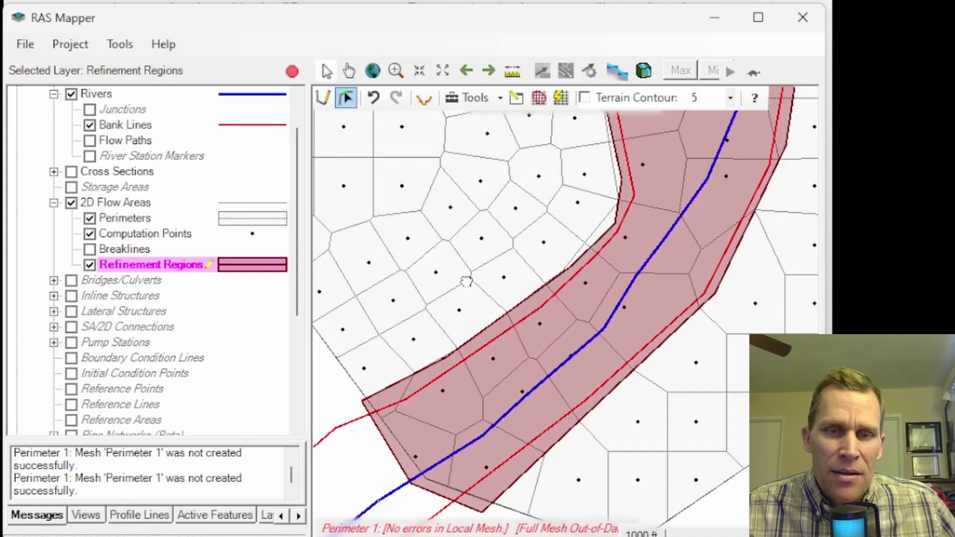
pyautogui.moveTo(466, 282); pyautogui.dragTo(420, 258)
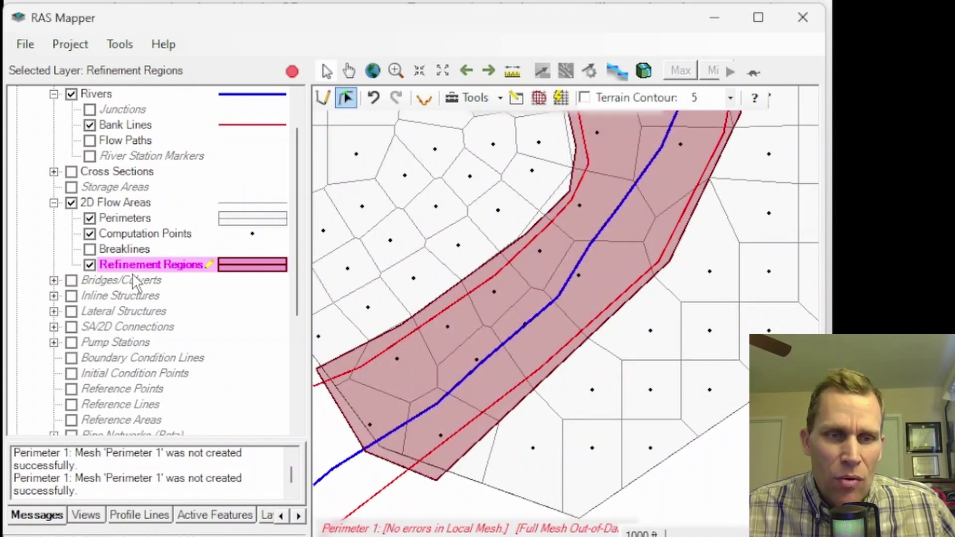
# Set Cell Size X and Cell Size Y of Region 1 to 100 and enforce the refinement region on the mesh.
pyautogui.rightClick(127, 267)
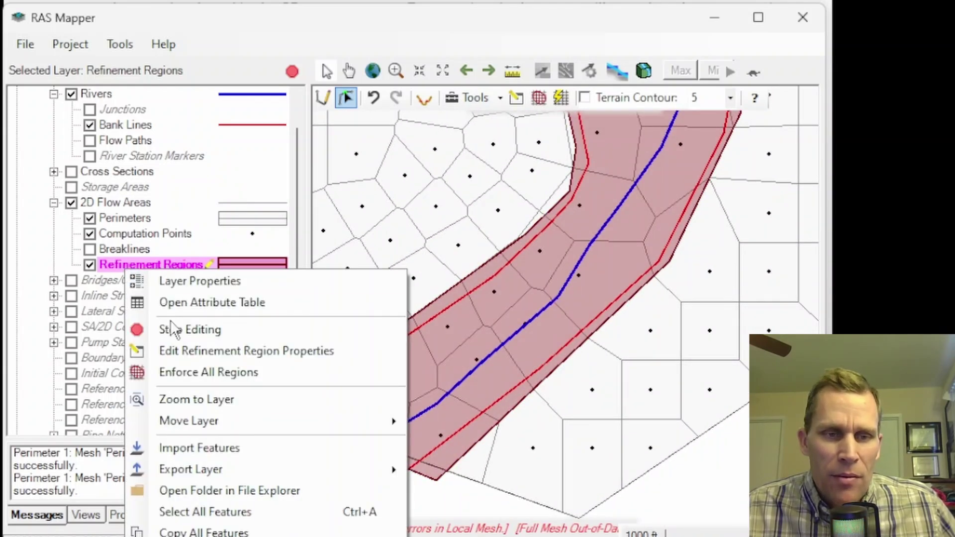
pyautogui.click(198, 353)
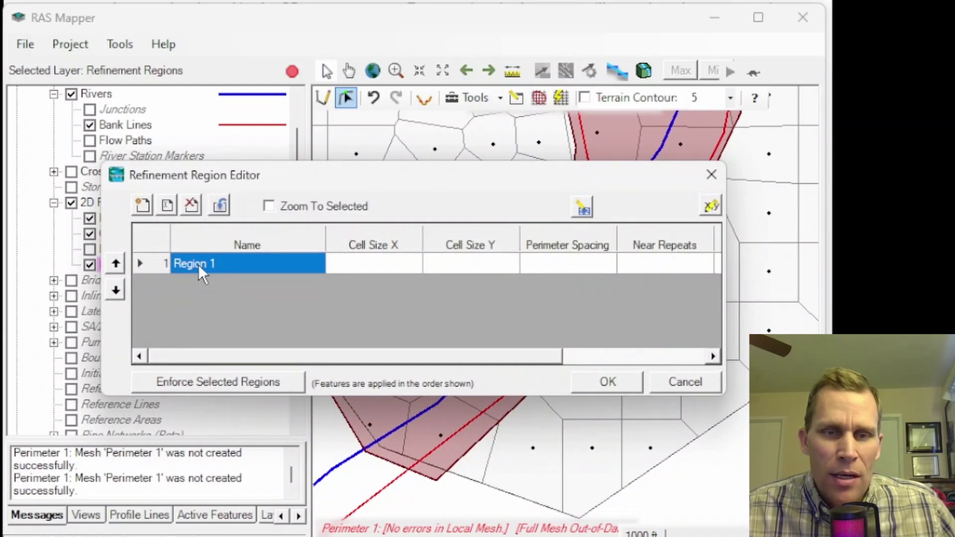
pyautogui.moveTo(404, 175); pyautogui.dragTo(412, 0)
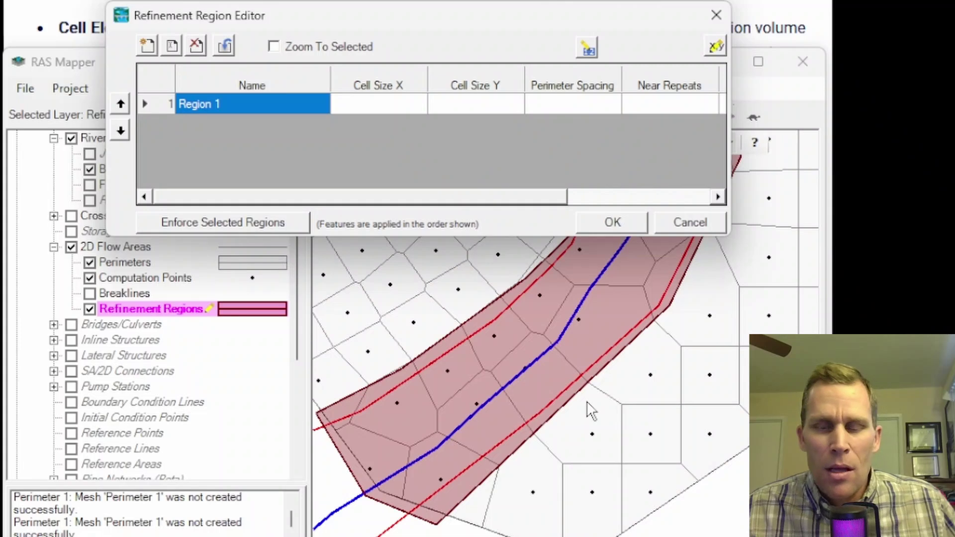
pyautogui.click(395, 104)
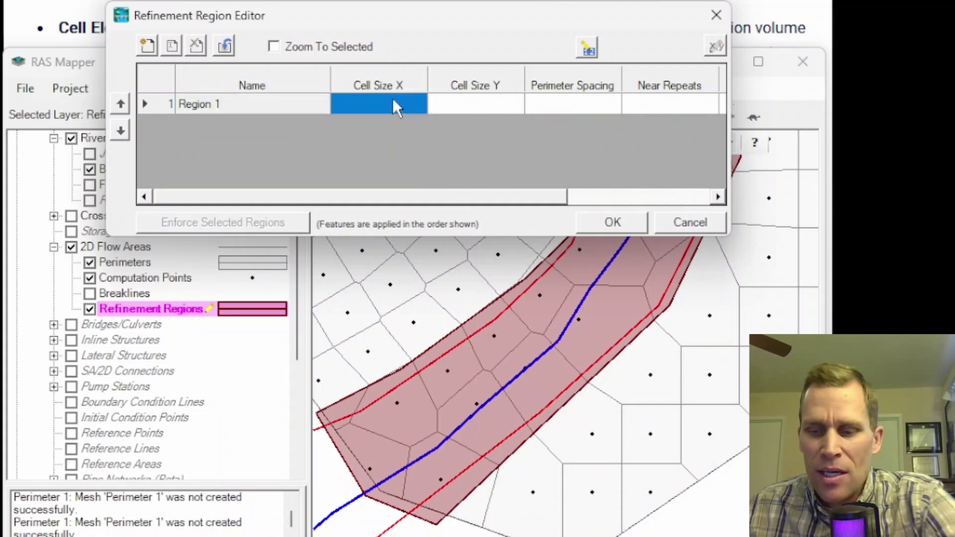
pyautogui.write('100')
pyautogui.click(460, 104)
pyautogui.write('100')
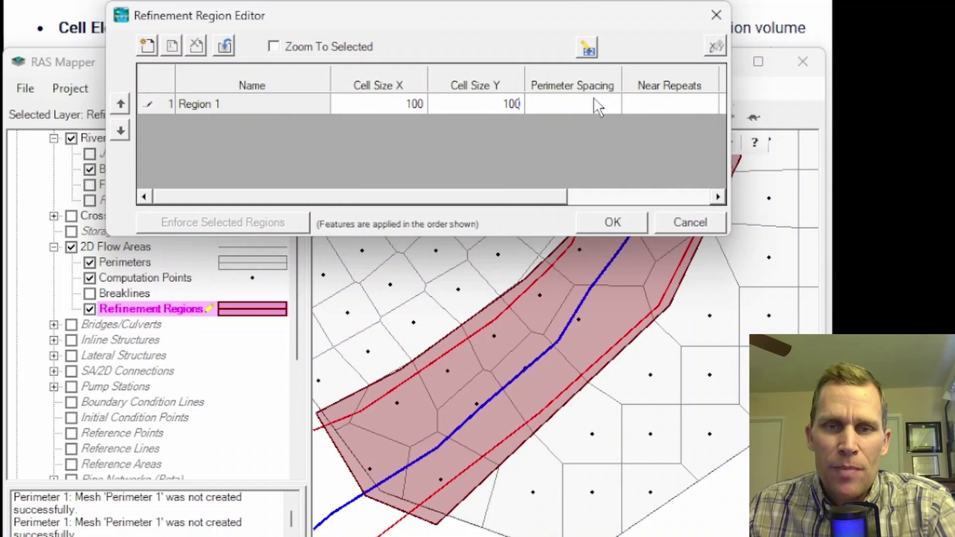
pyautogui.click(624, 225)
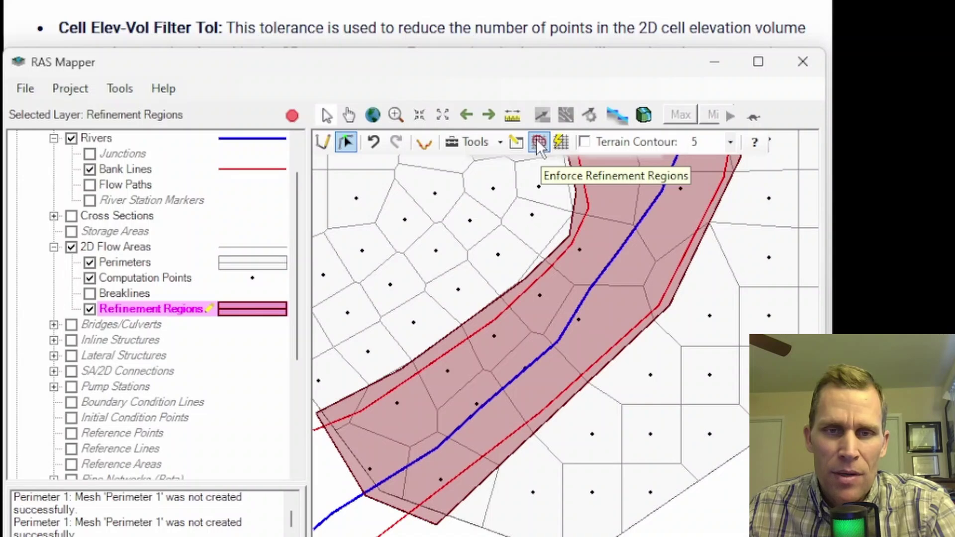
pyautogui.click(539, 141)
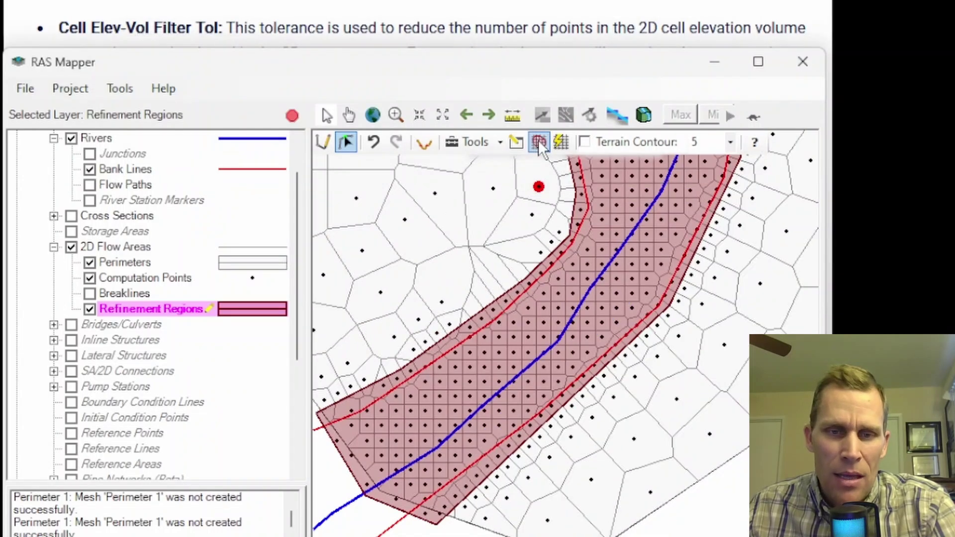